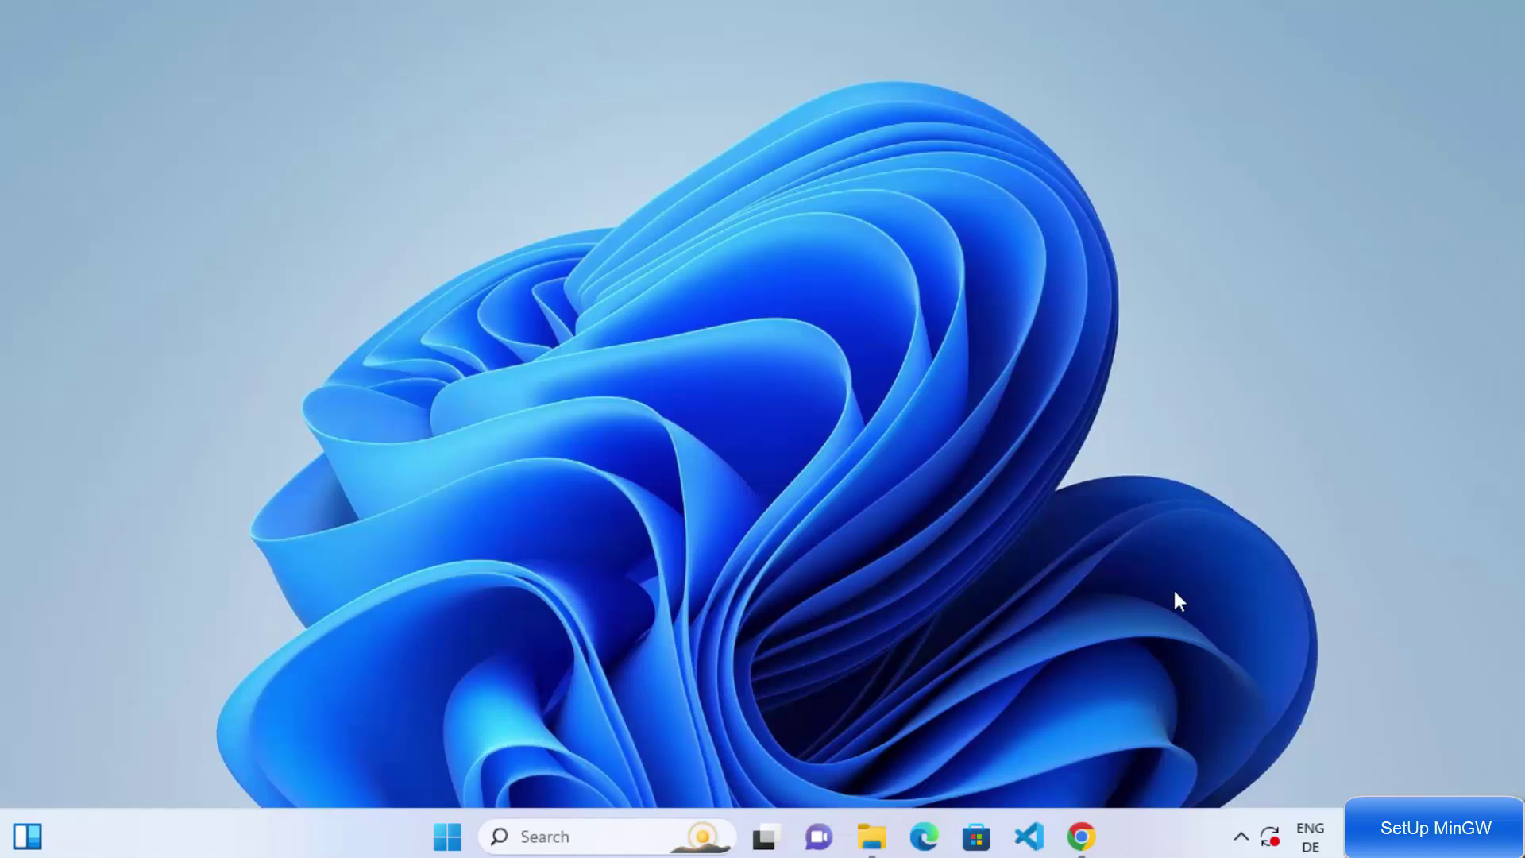
Switch to Chrome, open the SourceForge MinGW download page from the search results and accept the privacy terms
left_click(1081, 844)
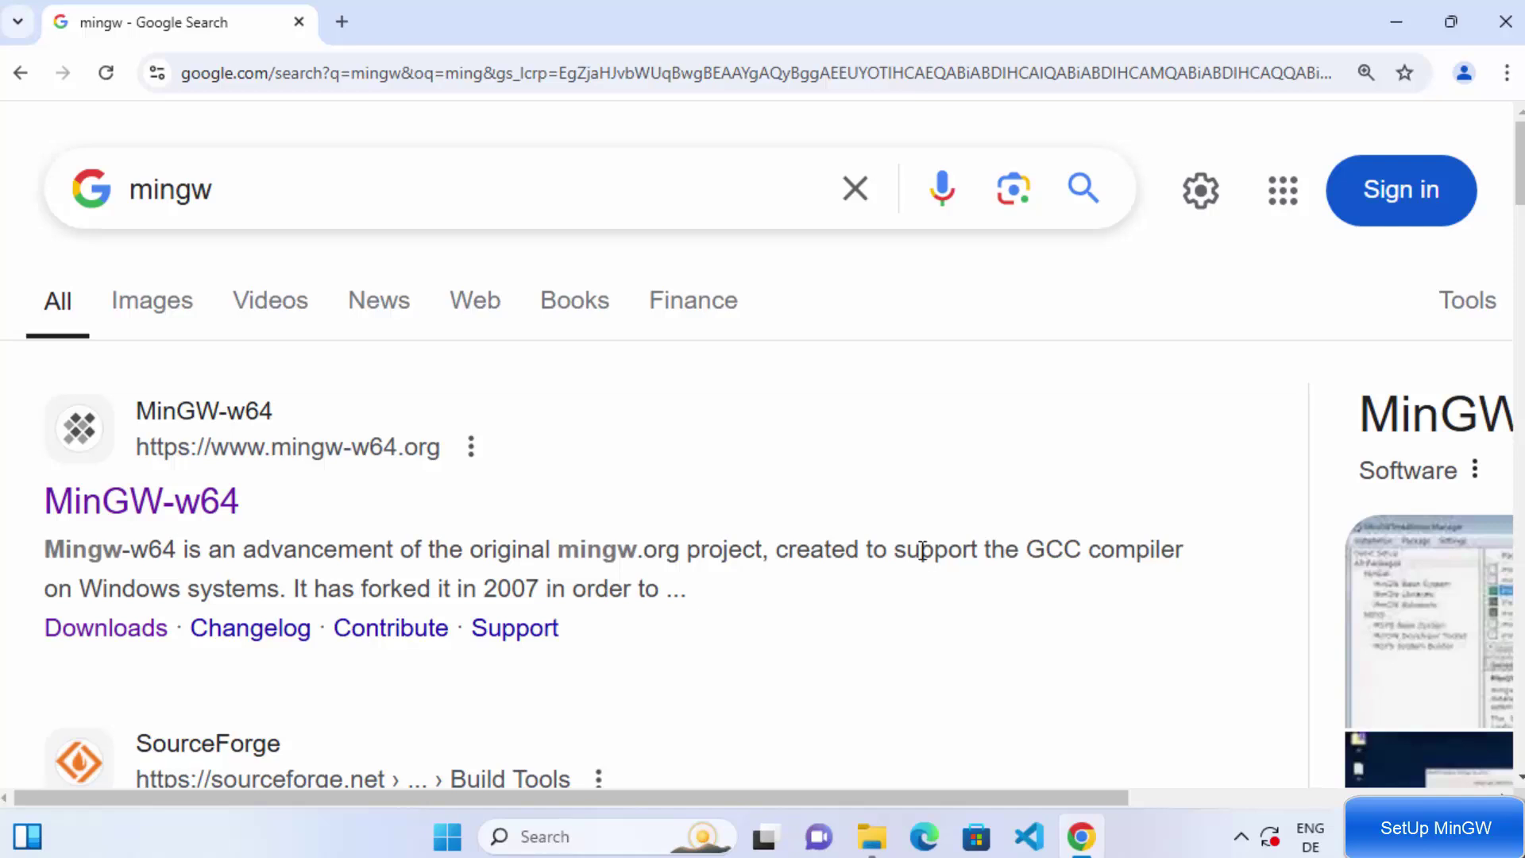
scroll(873, 508, "down", 3)
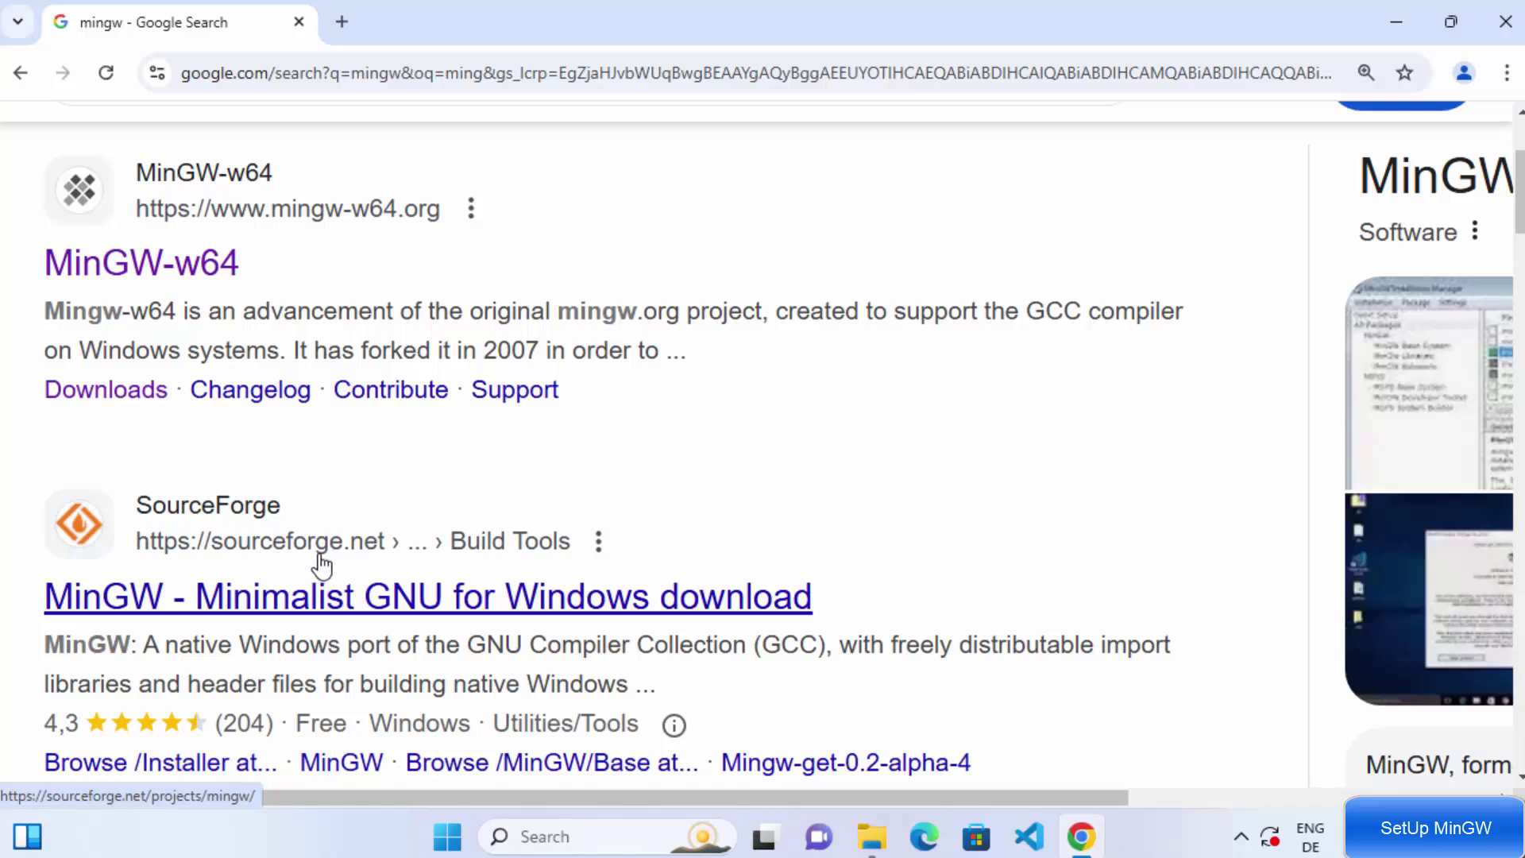
left_click(333, 604)
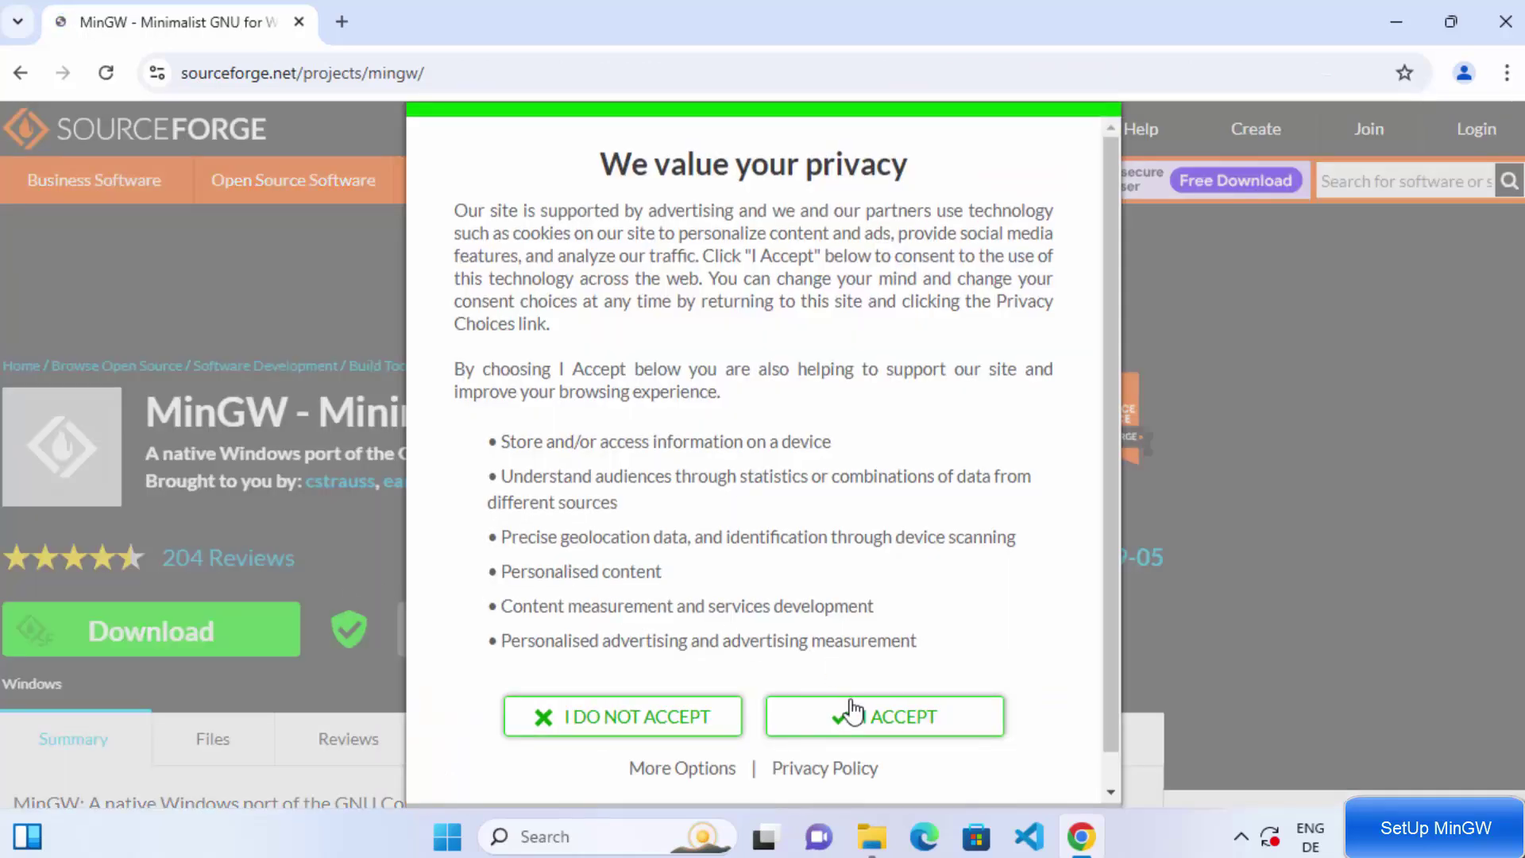
left_click(851, 709)
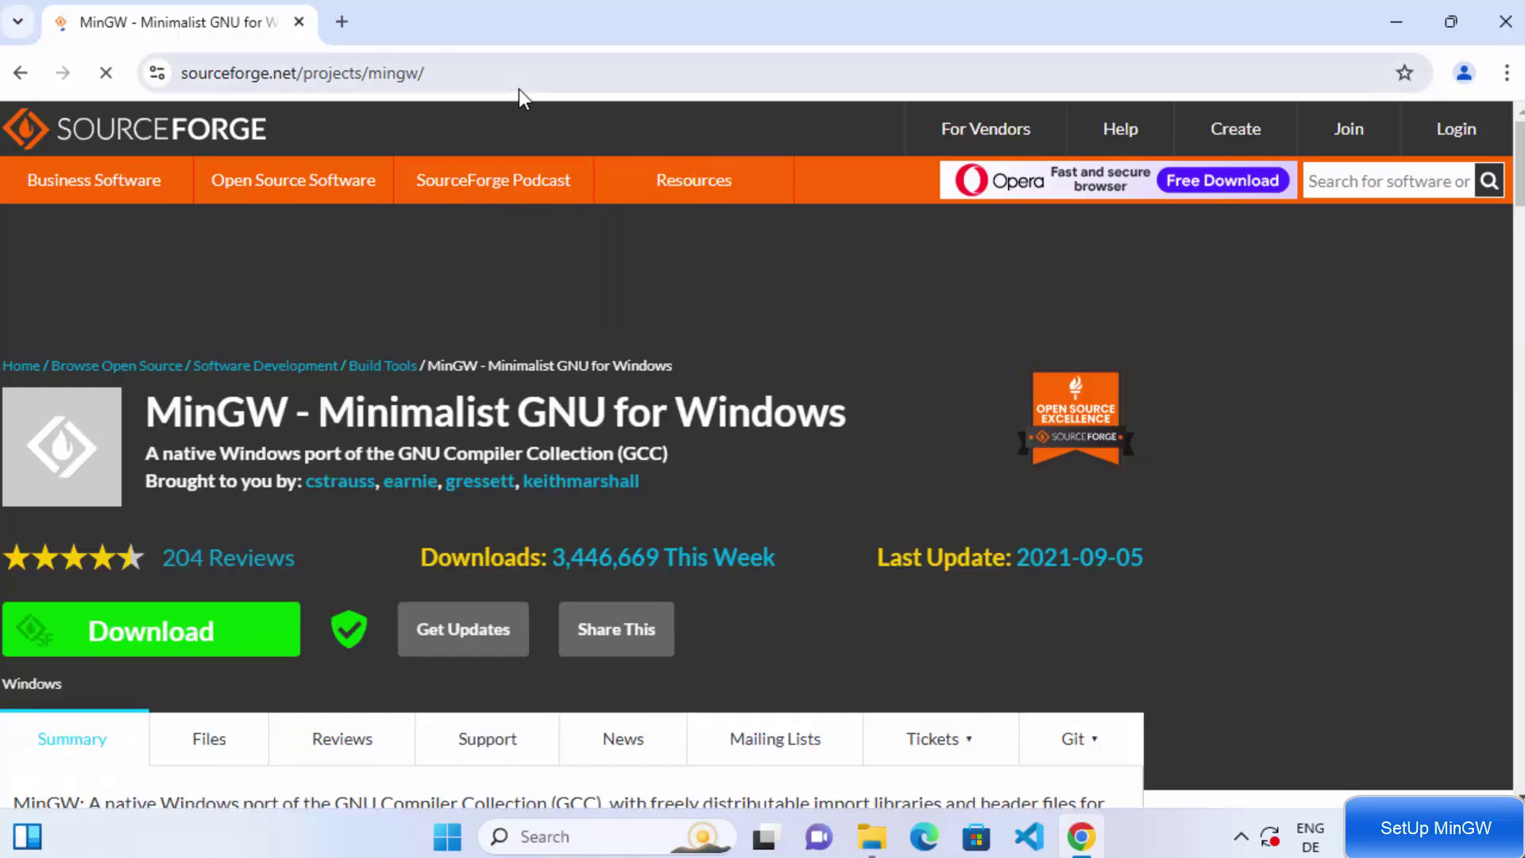
Download the MinGW installer mingw-get-setup.exe from the SourceForge project page
left_click(519, 78)
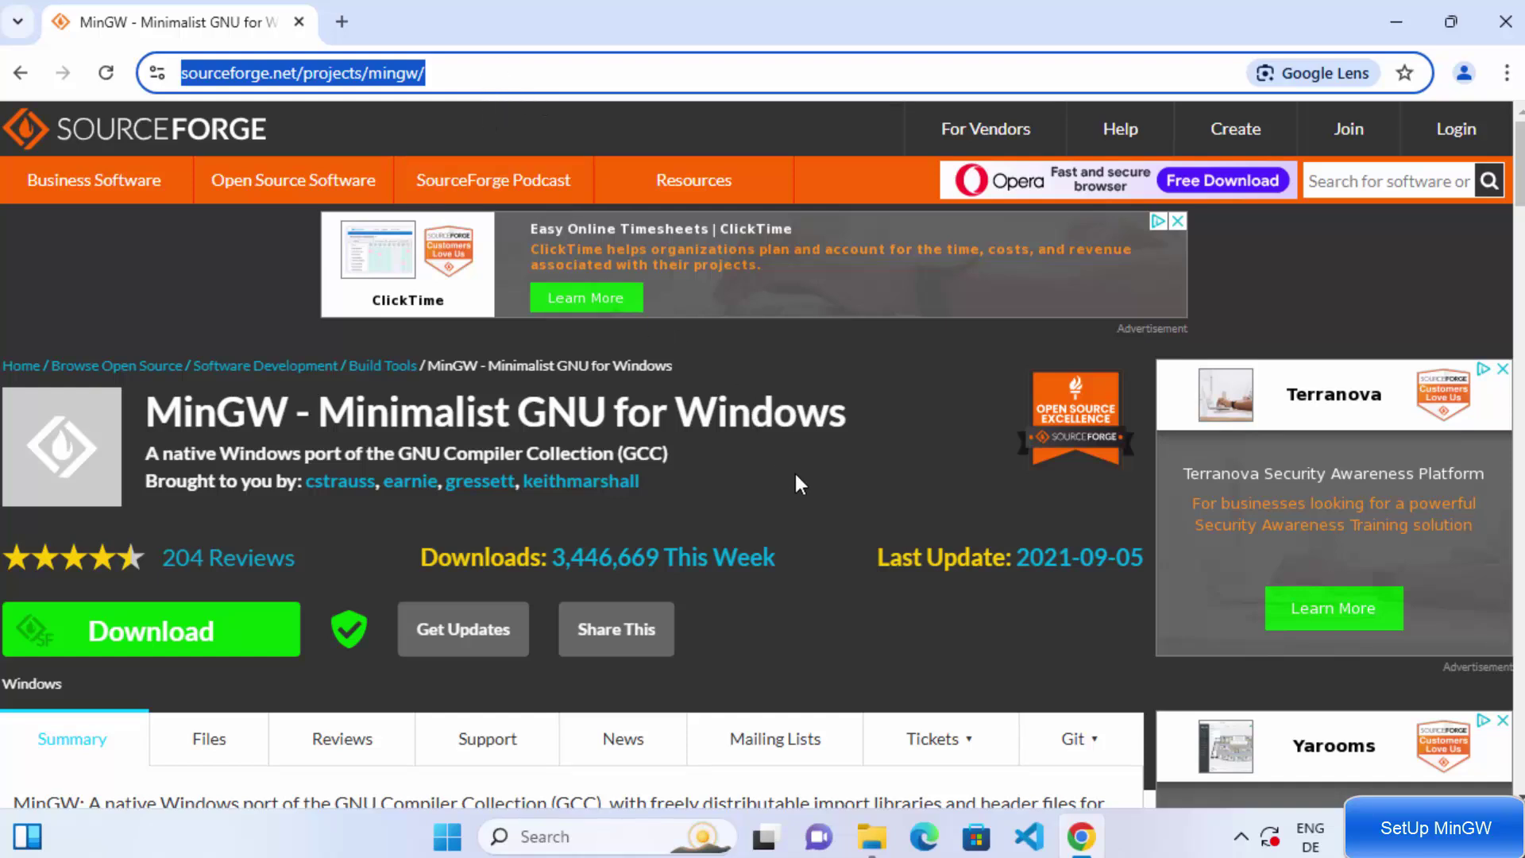
scroll(794, 471, "down", 1)
scroll(794, 470, "down", 1)
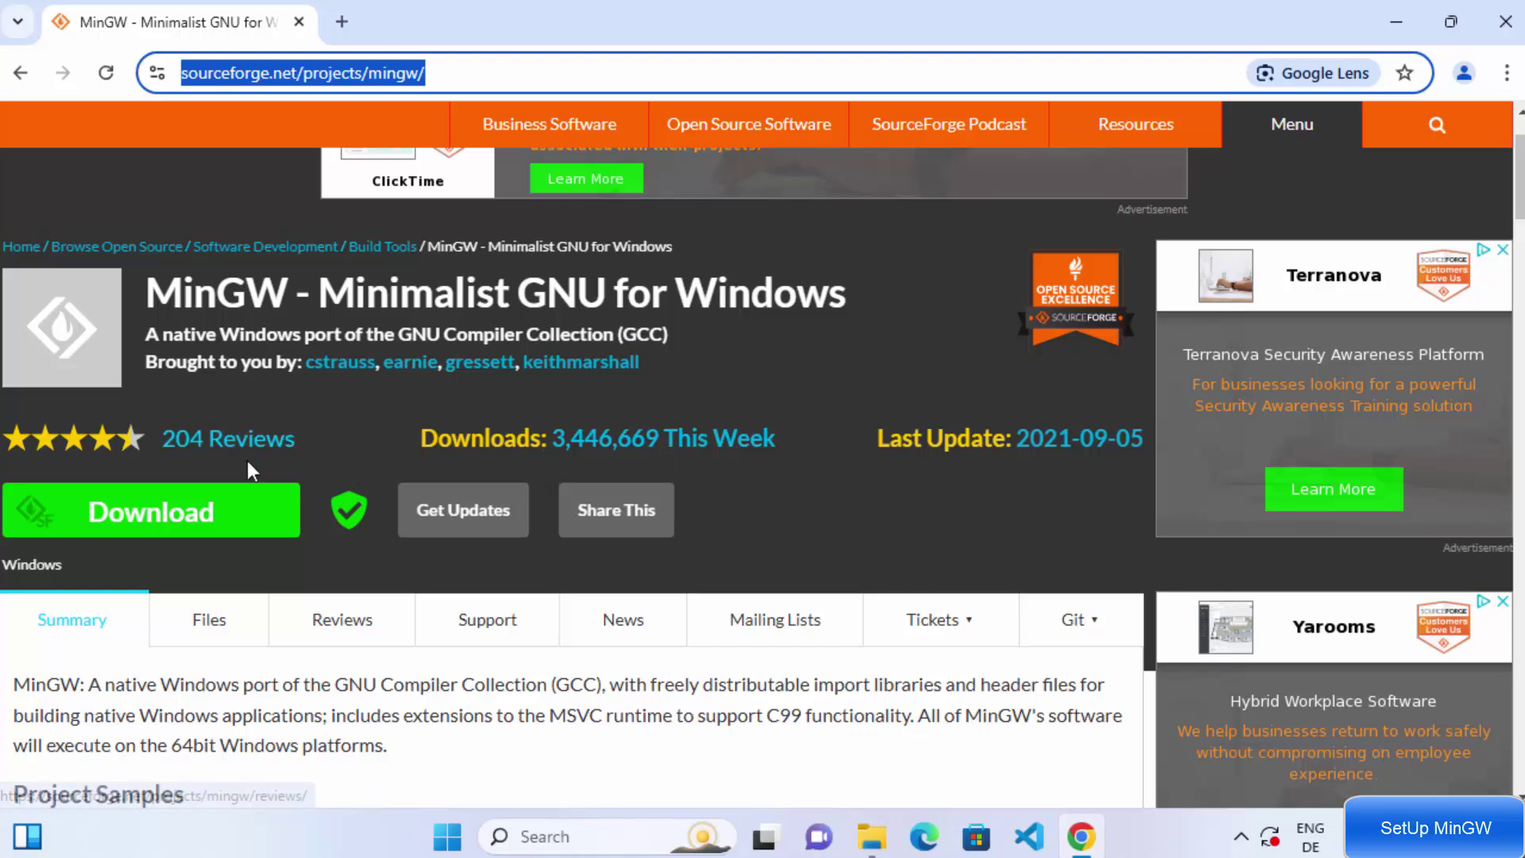
left_click(169, 524)
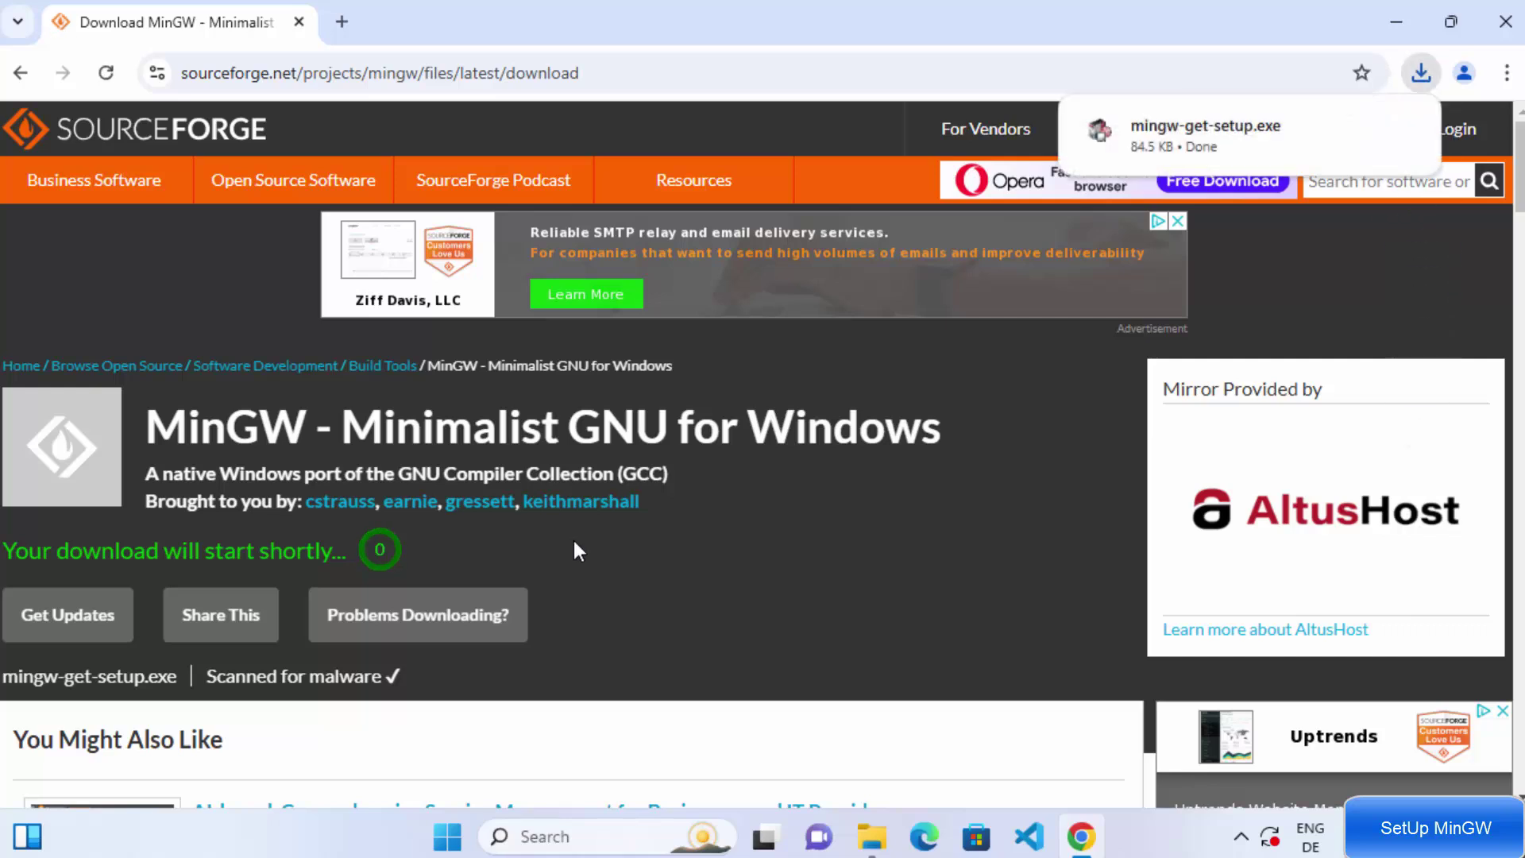
Run the downloaded mingw-get-setup.exe, minimize the browser and start the installation
mouse_move(1170, 151)
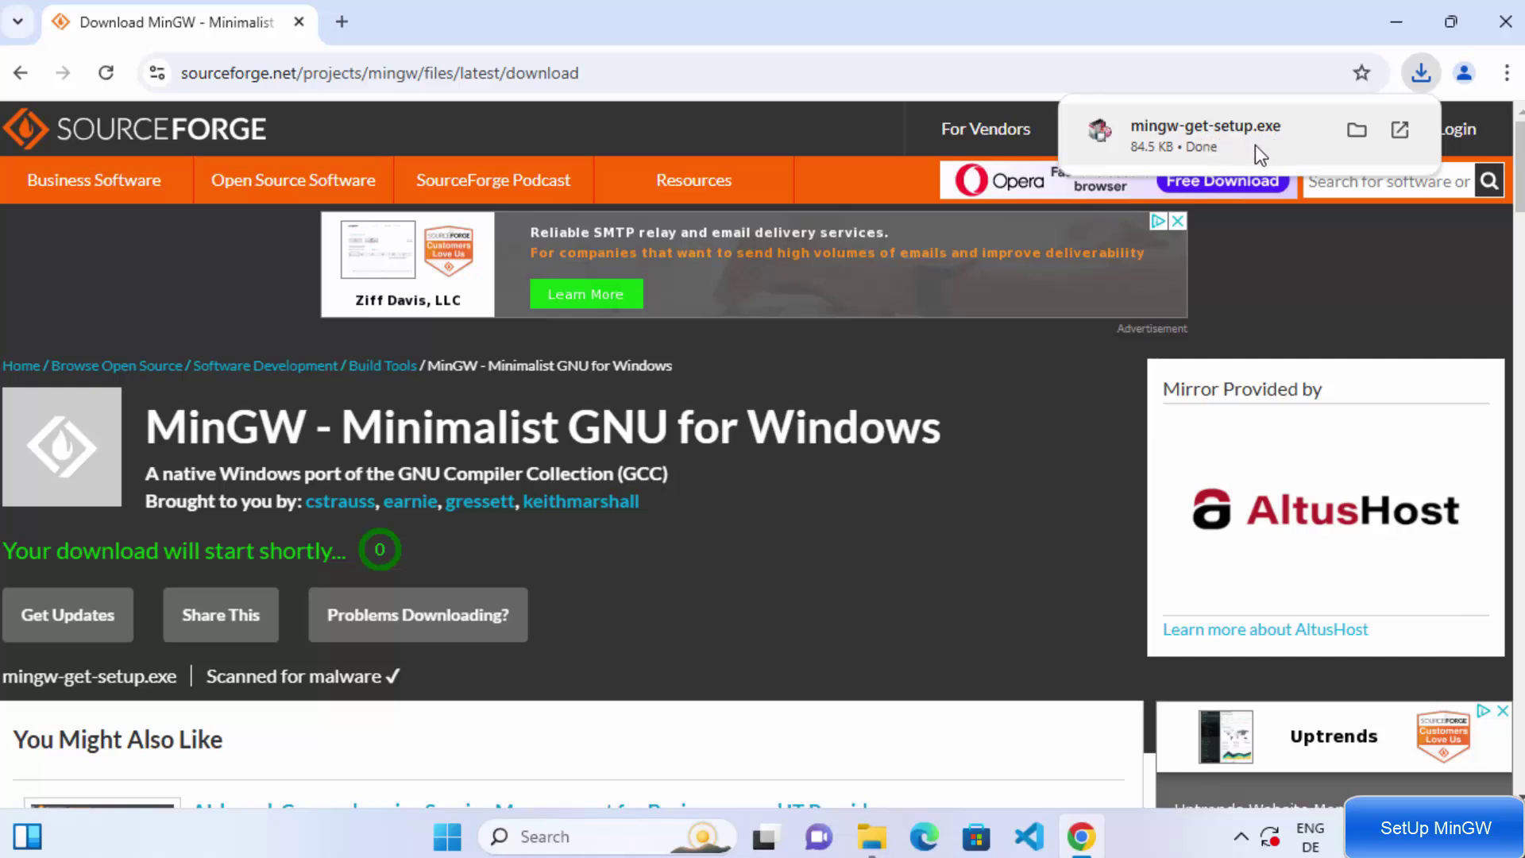
left_click(1209, 133)
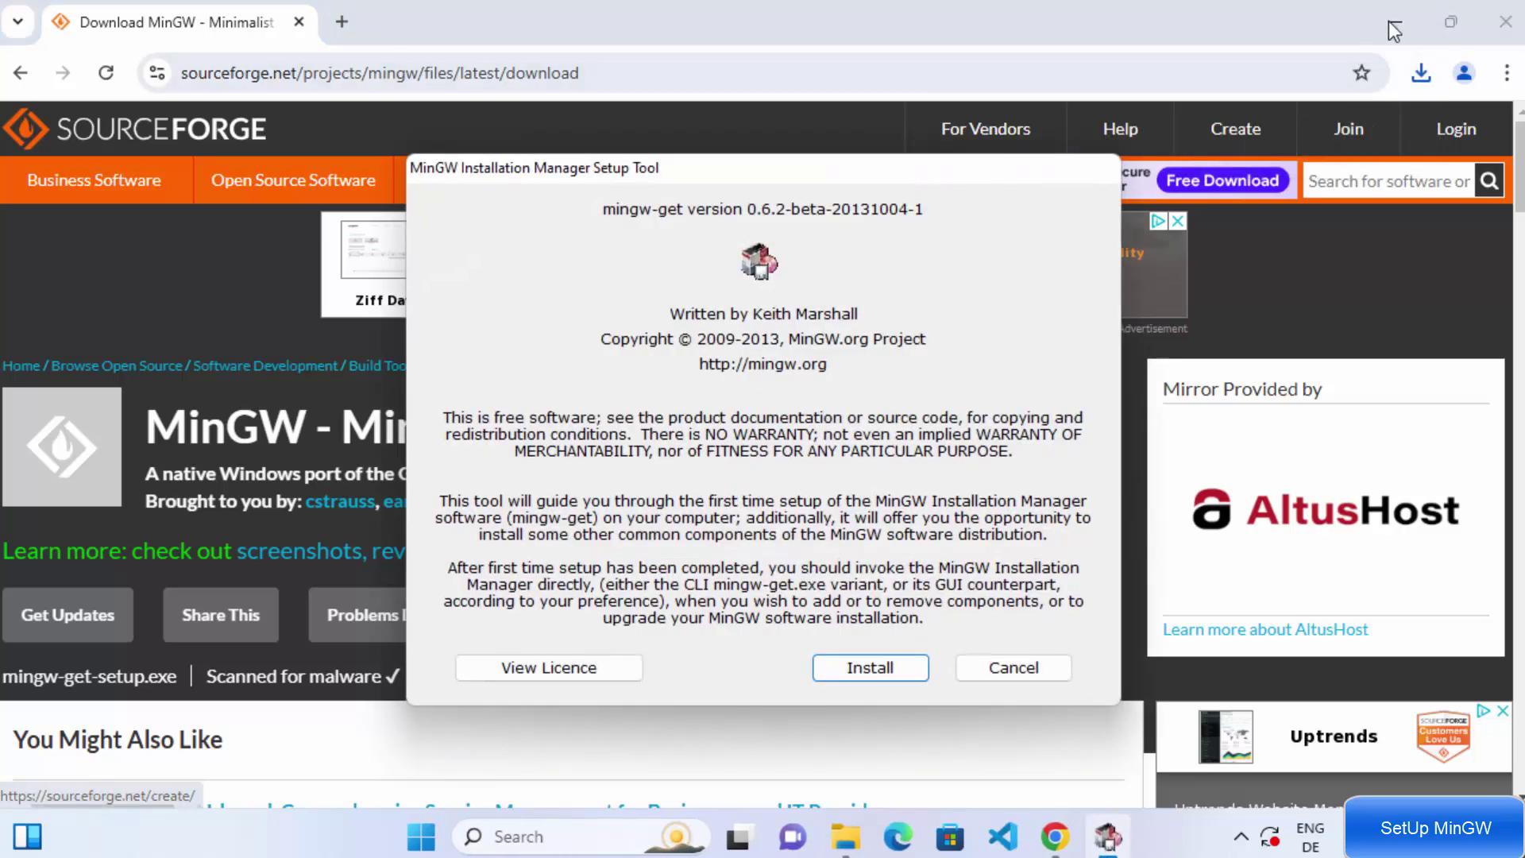
left_click(1396, 24)
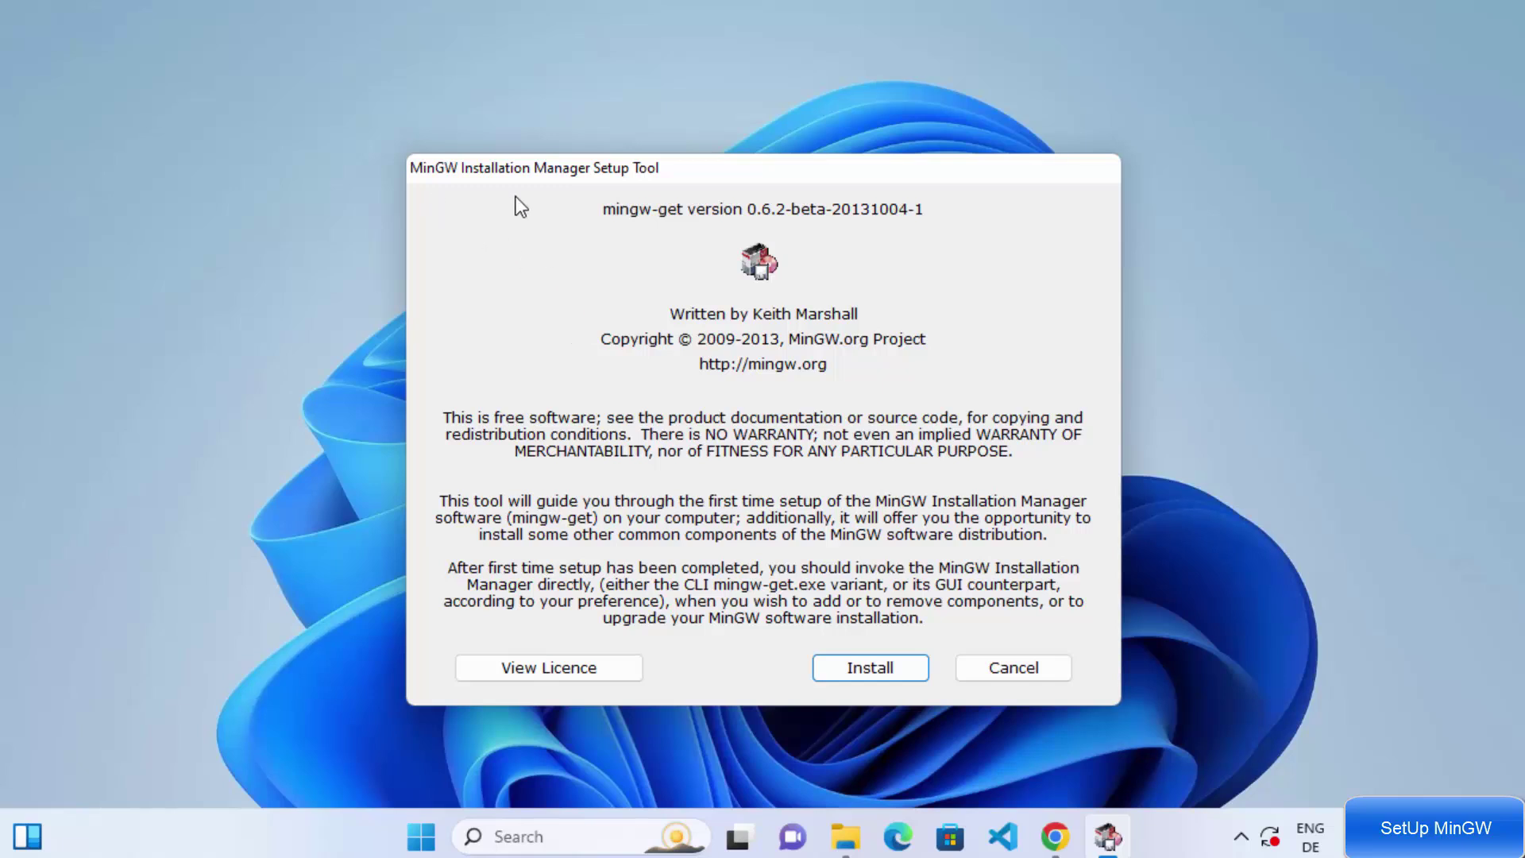
left_click(863, 677)
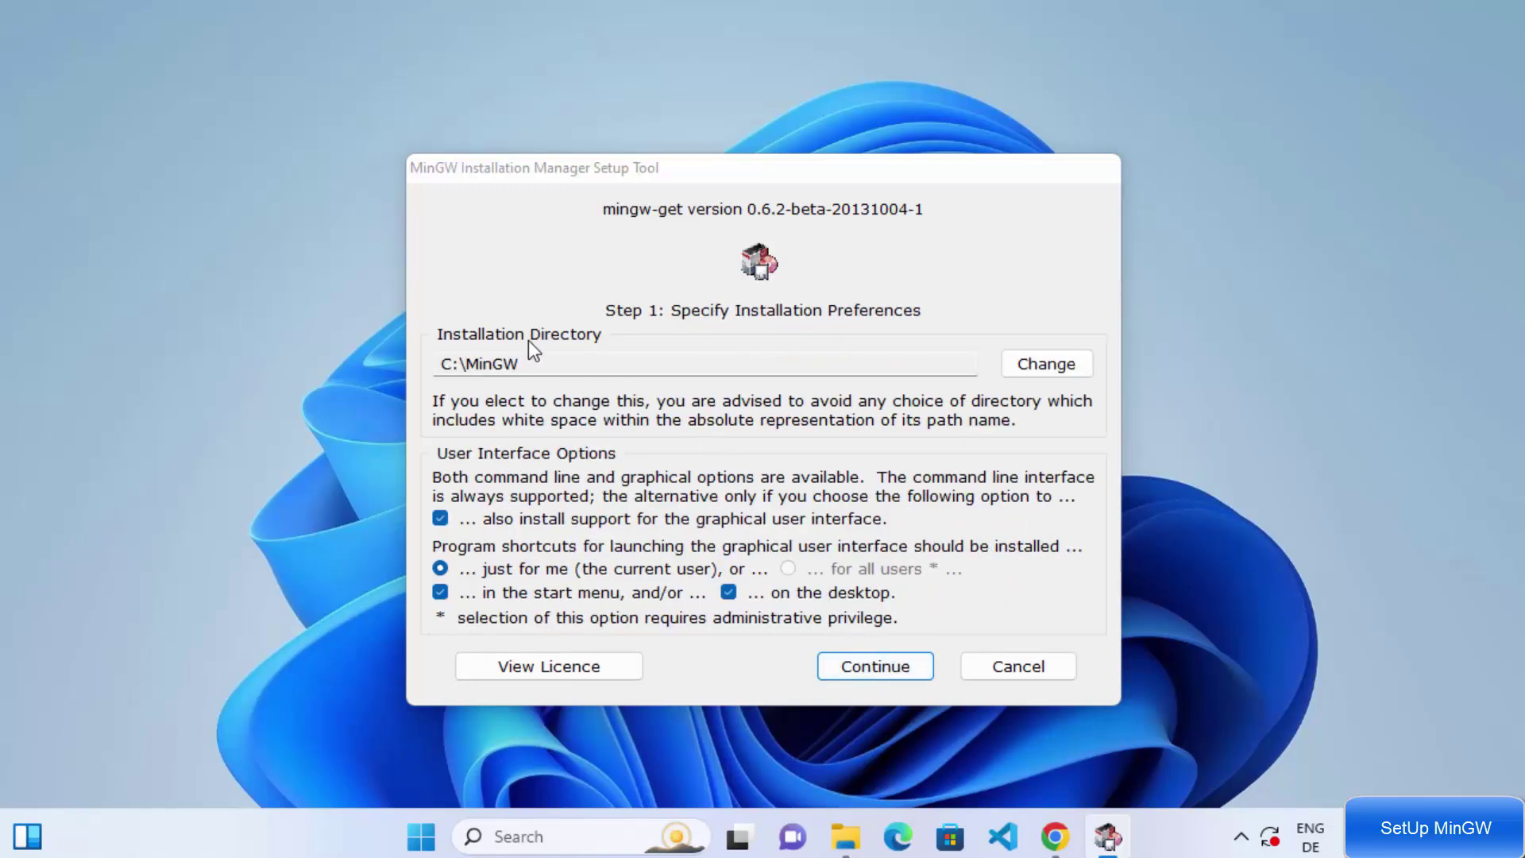
Keep C:\MinGW as the installation directory, install the MinGW Installation Manager and continue to its package list
left_click(520, 359)
left_click_drag(521, 359, 409, 359)
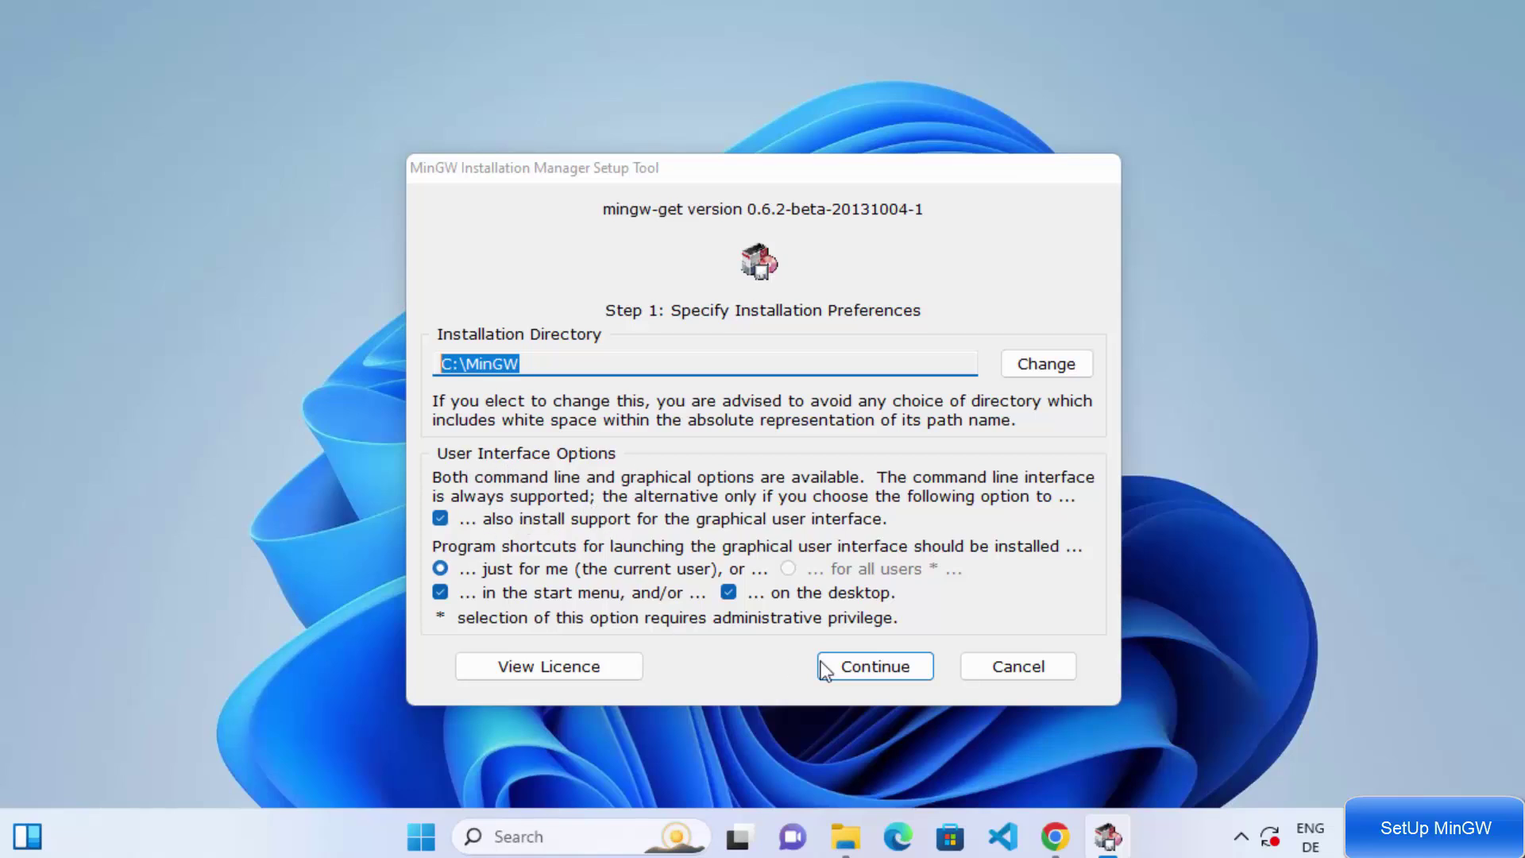
left_click(895, 673)
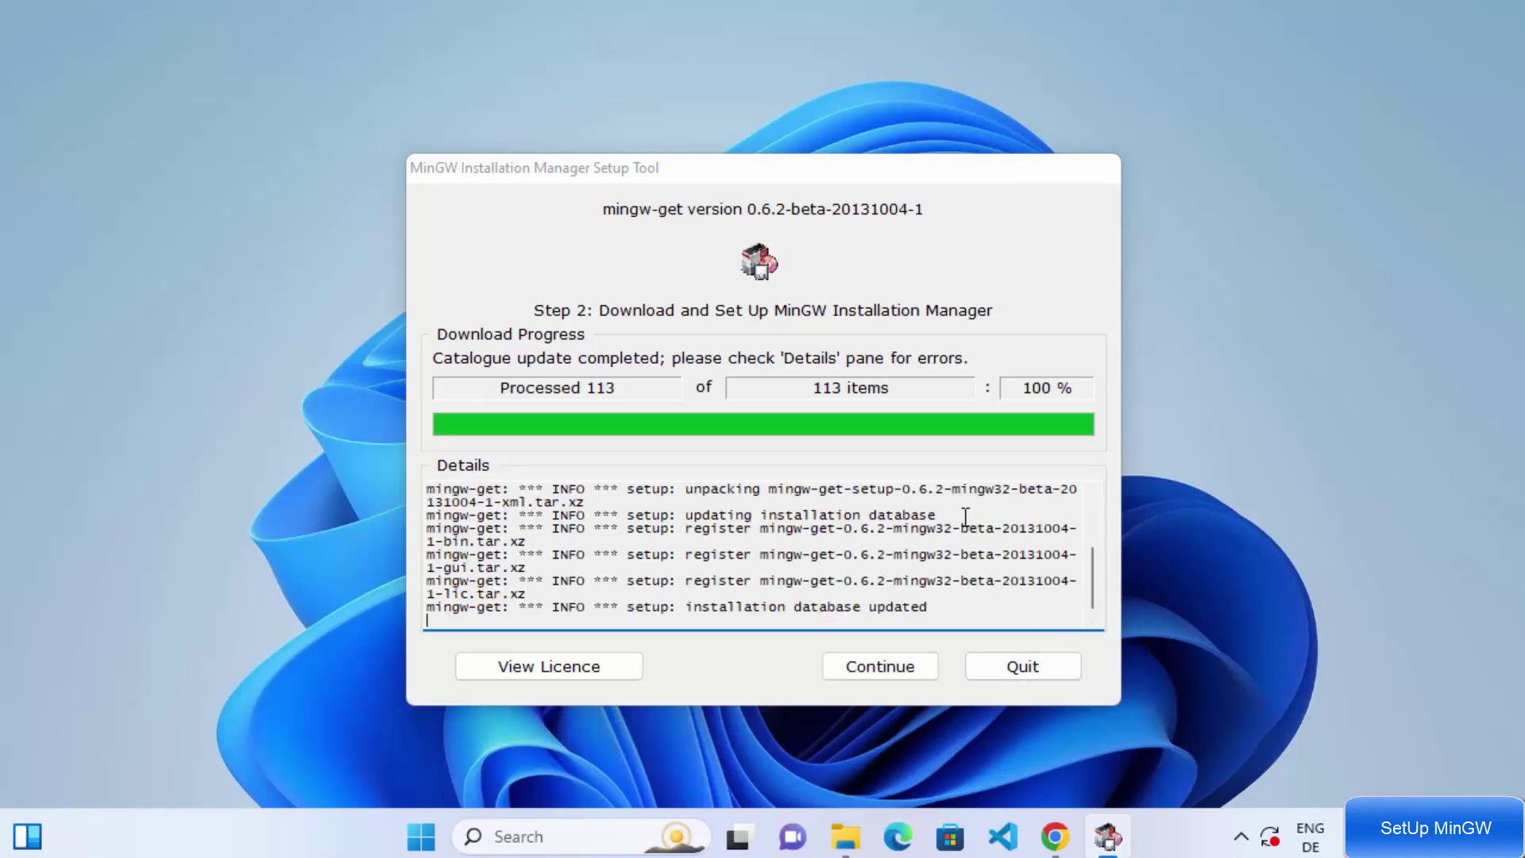
left_click(878, 667)
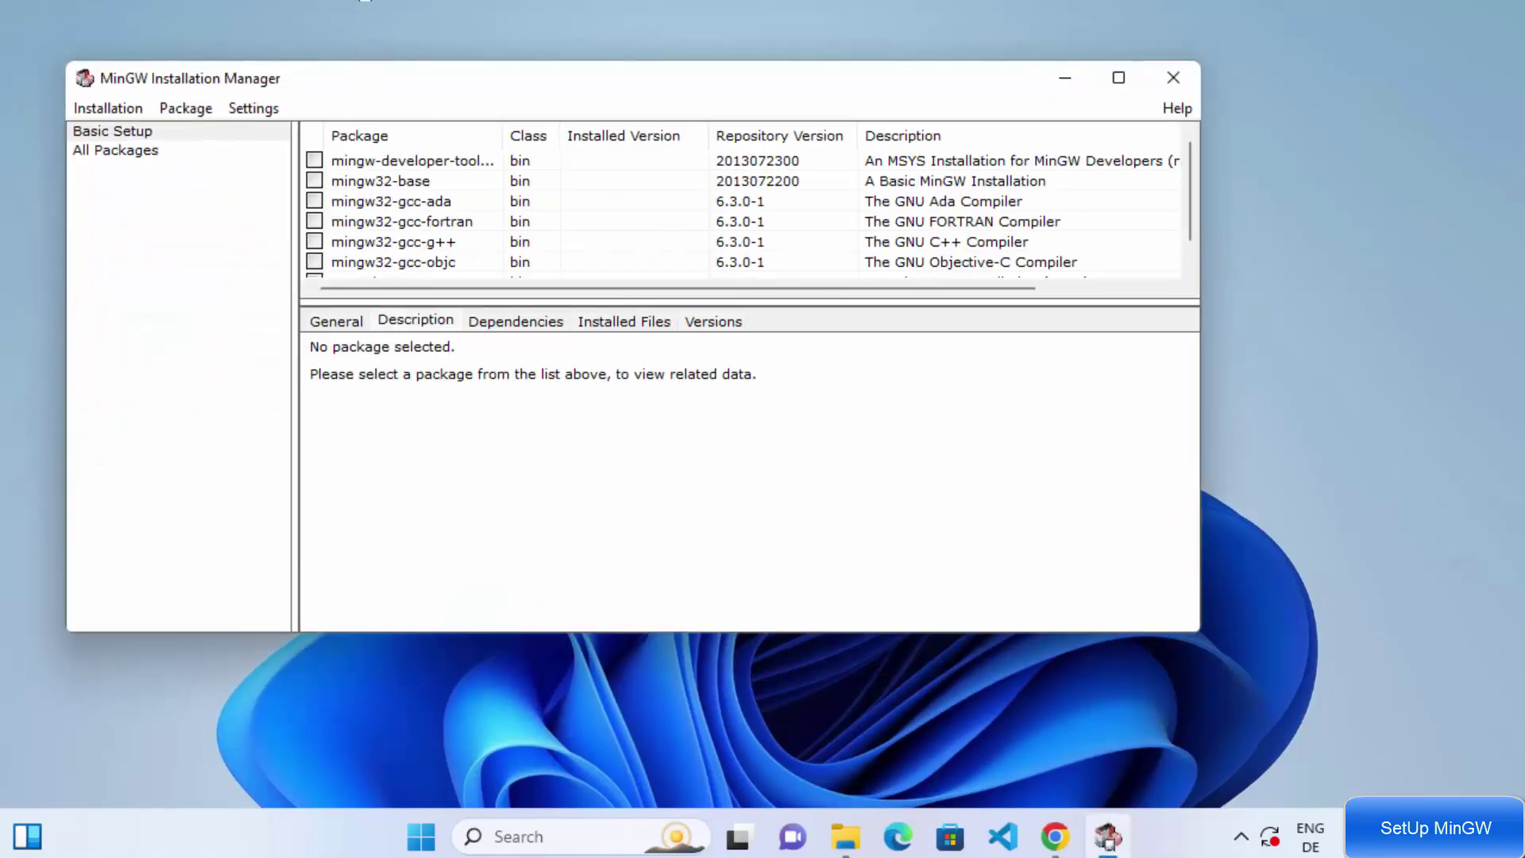
Reposition the manager window, enlarge the package list, and look through All Packages before returning to Basic Setup
left_click_drag(350, 82, 527, 102)
left_click_drag(811, 310, 341, 441)
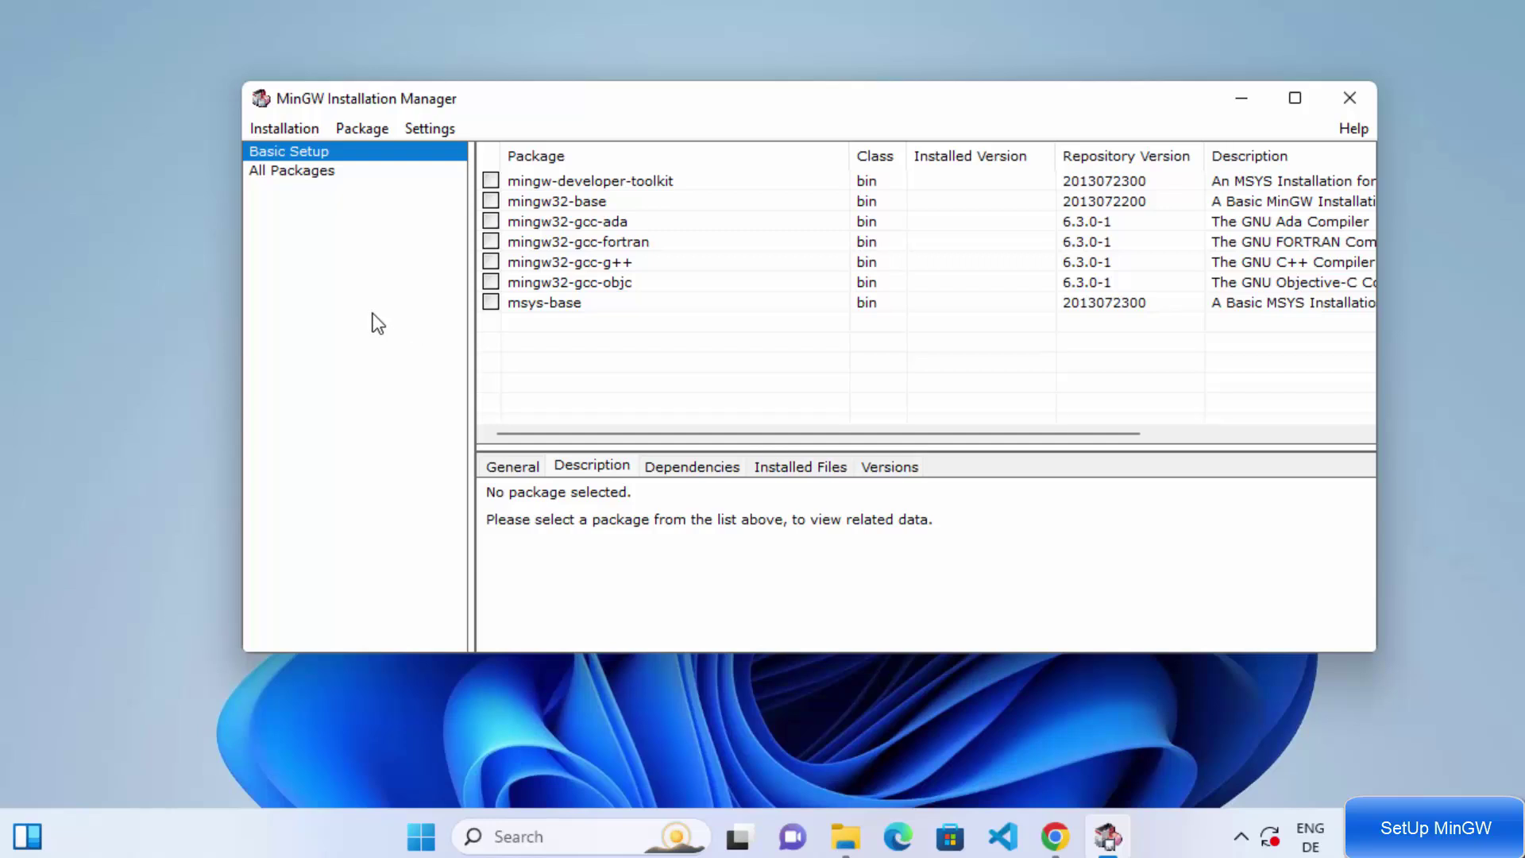
left_click(268, 170)
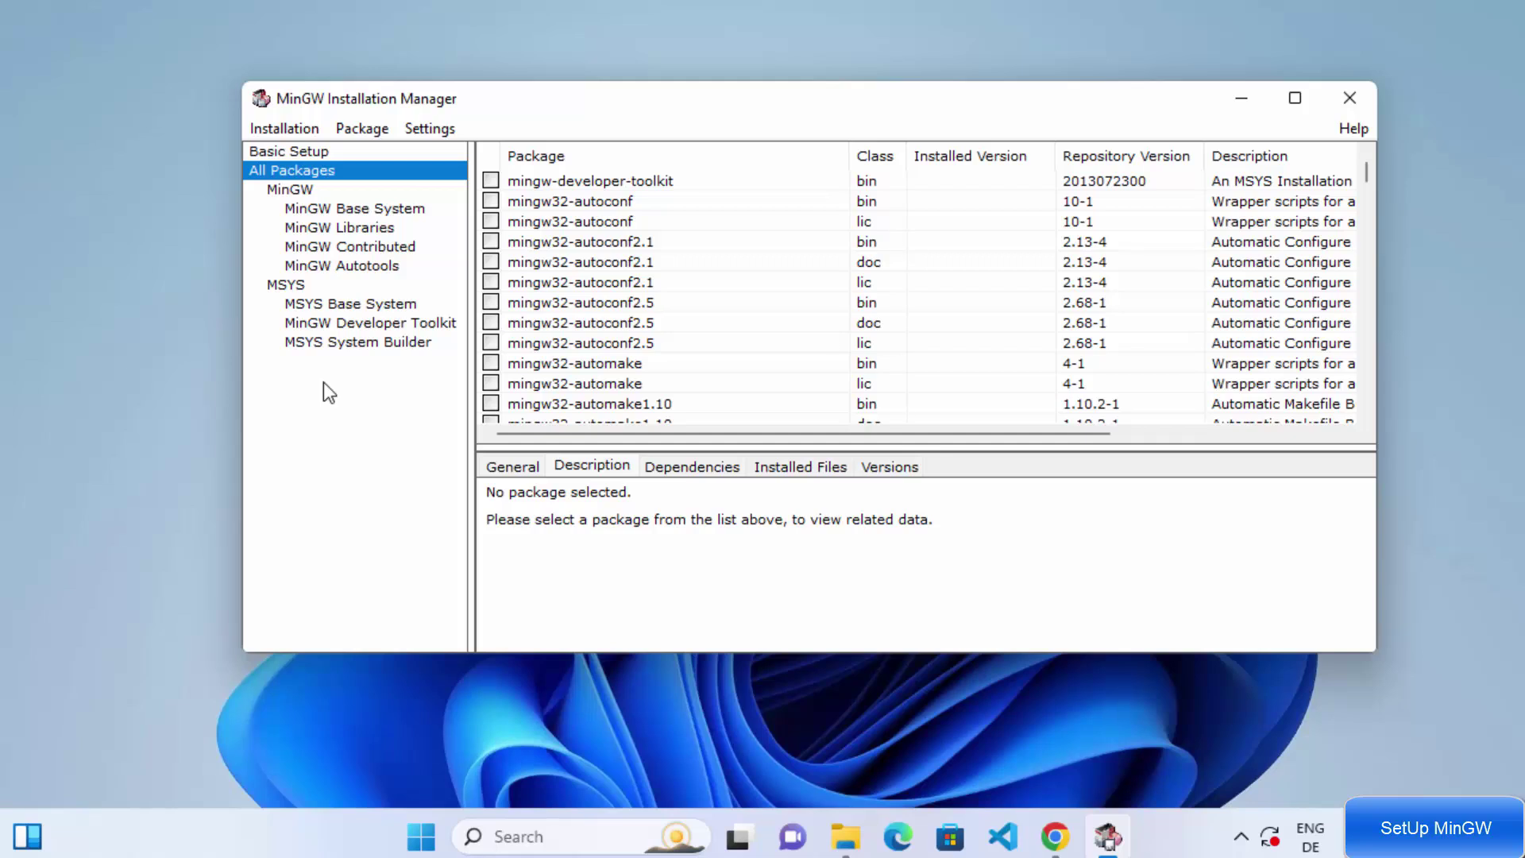
left_click(313, 156)
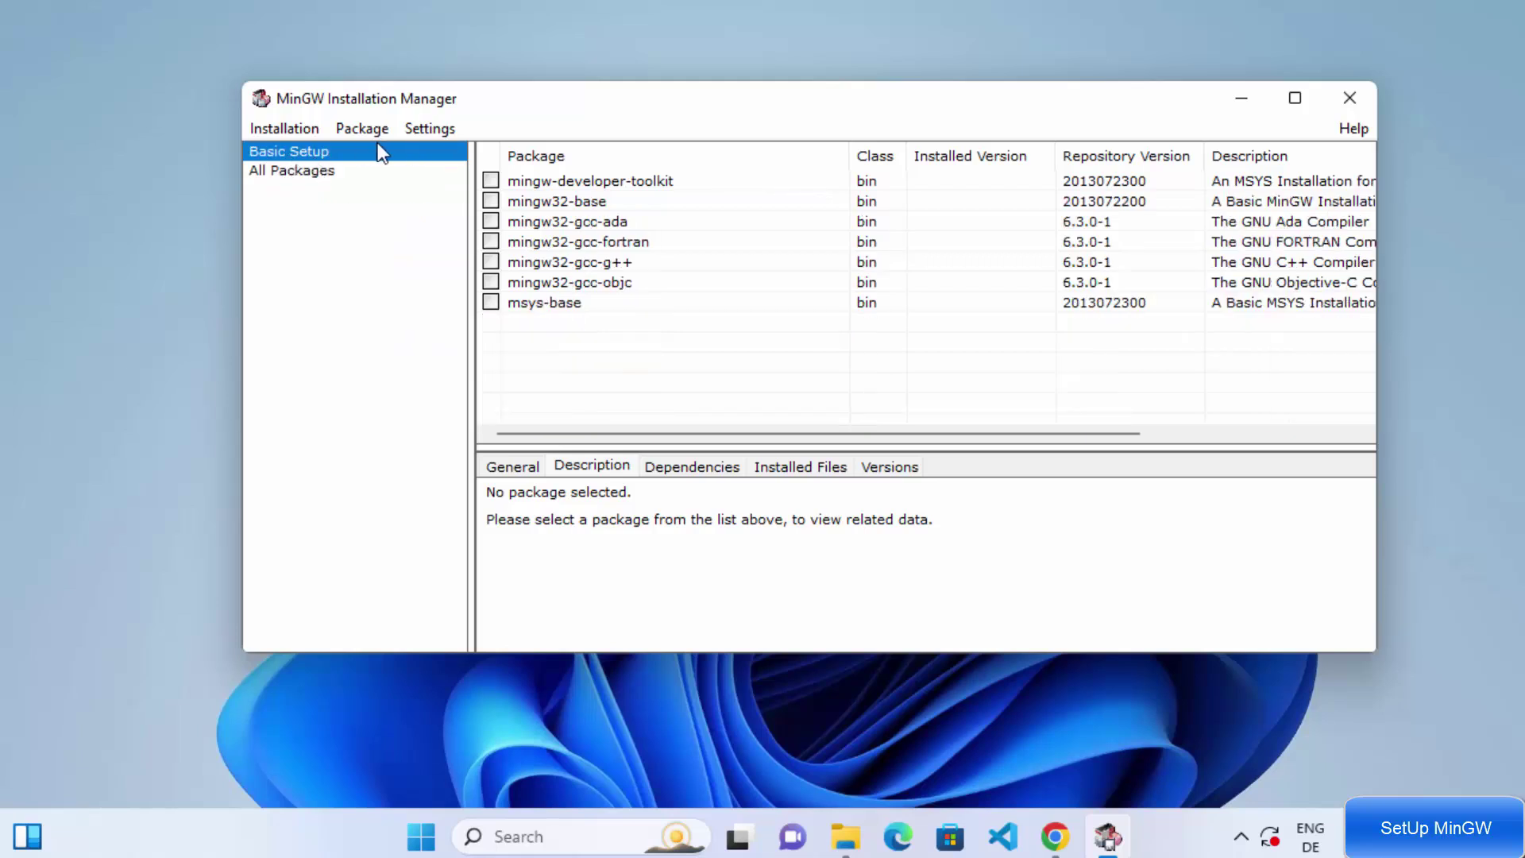
Mark the mingw-developer-toolkit and mingw32-base packages for installation
left_click(490, 185)
left_click(490, 182)
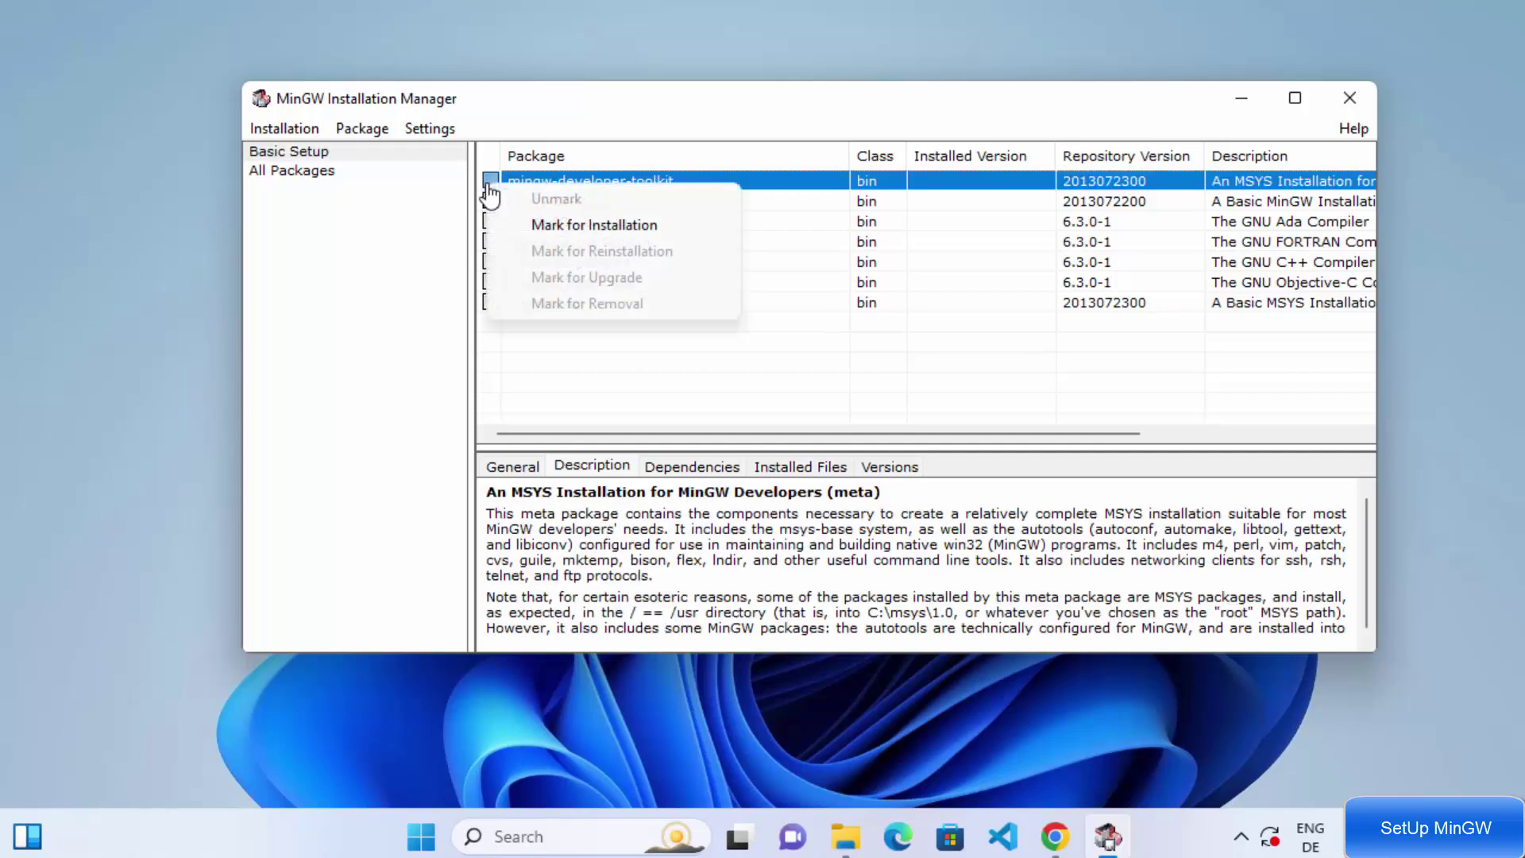
left_click(521, 225)
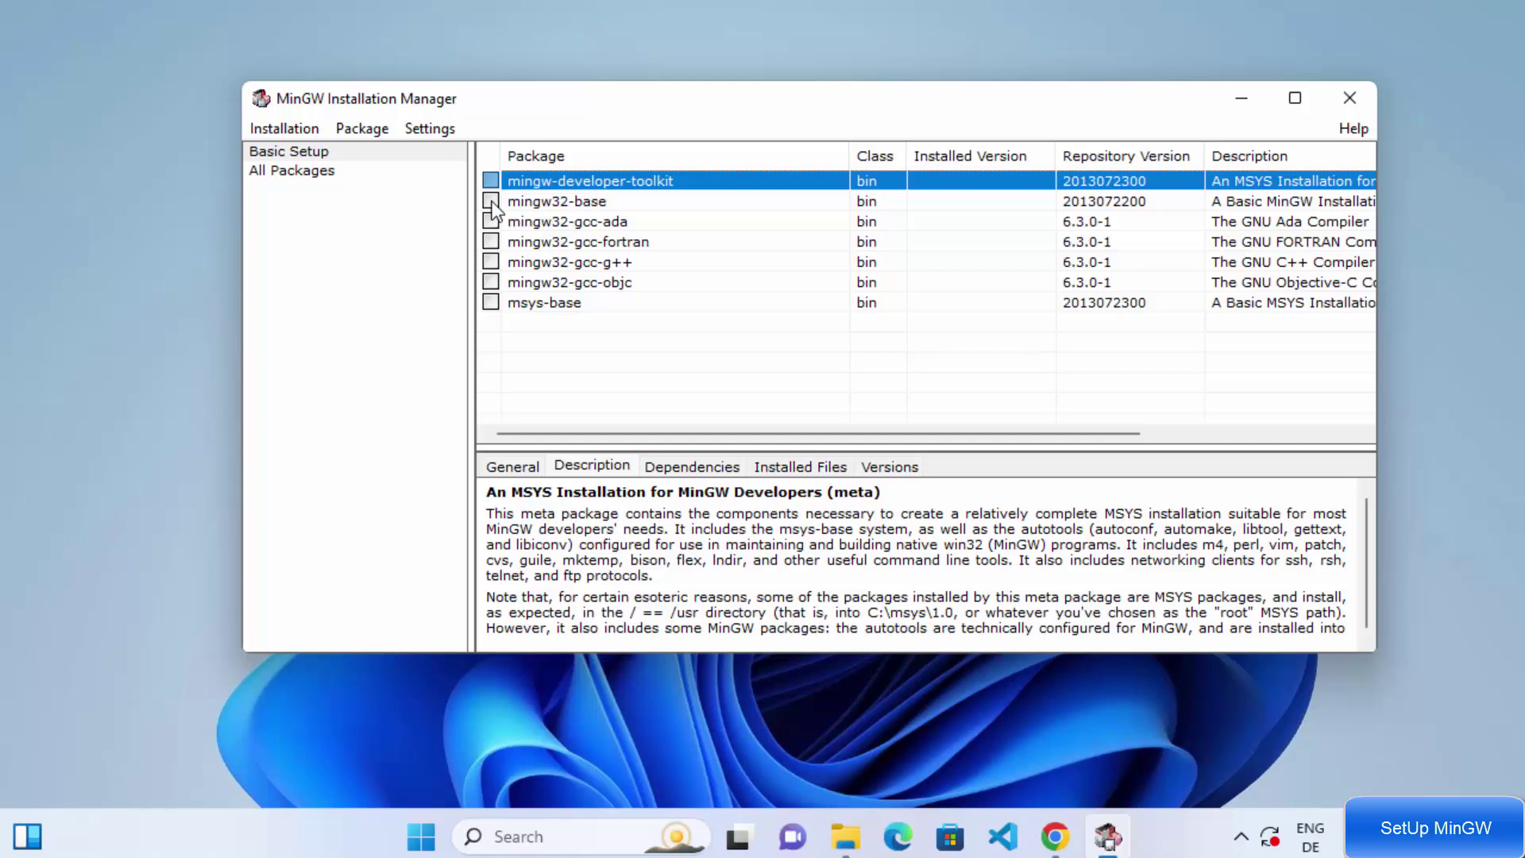
left_click(491, 203)
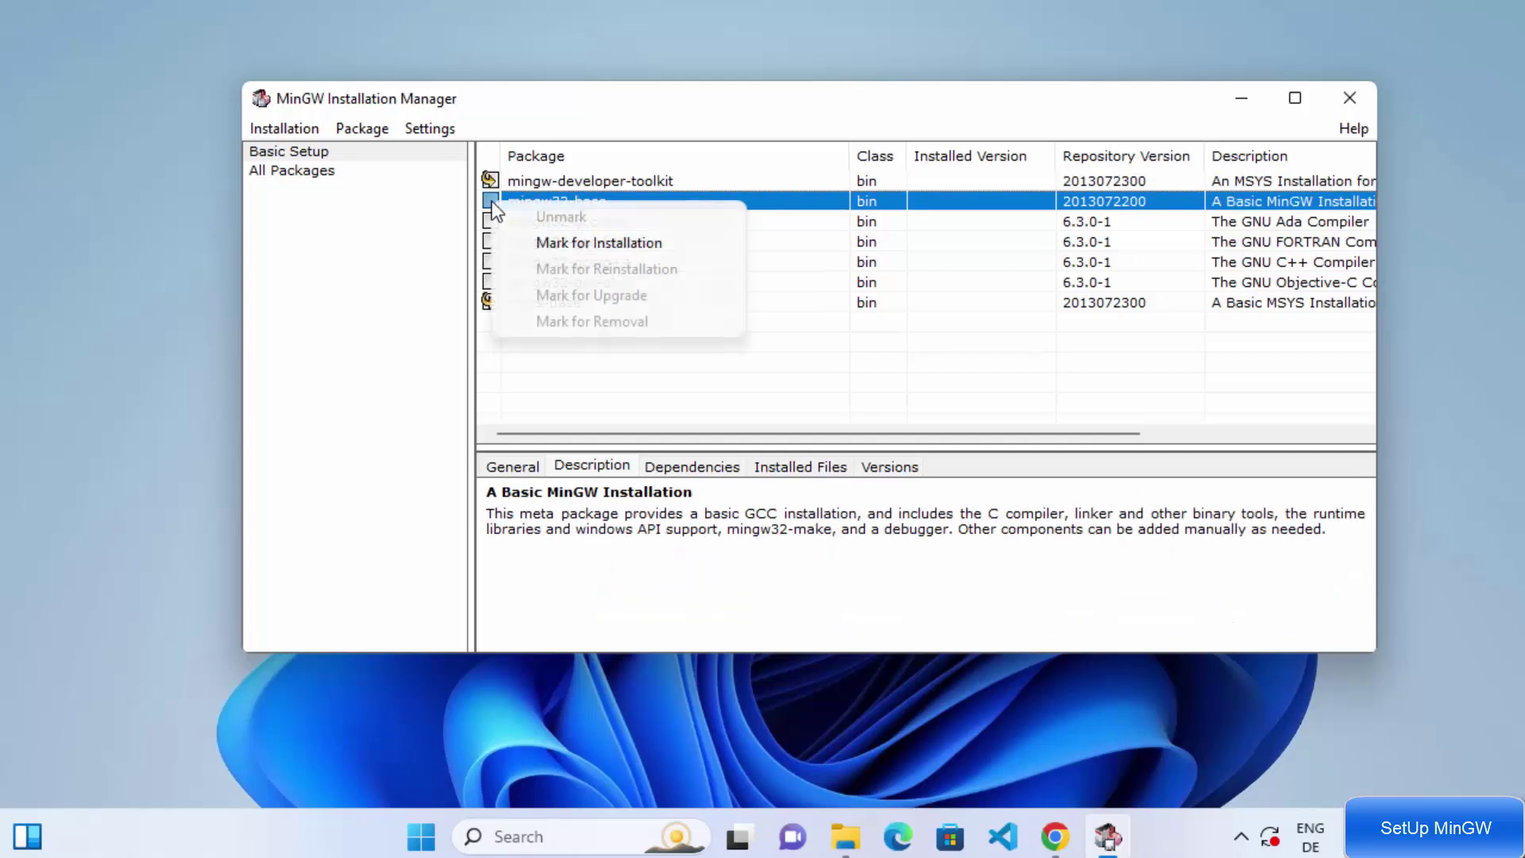
left_click(521, 243)
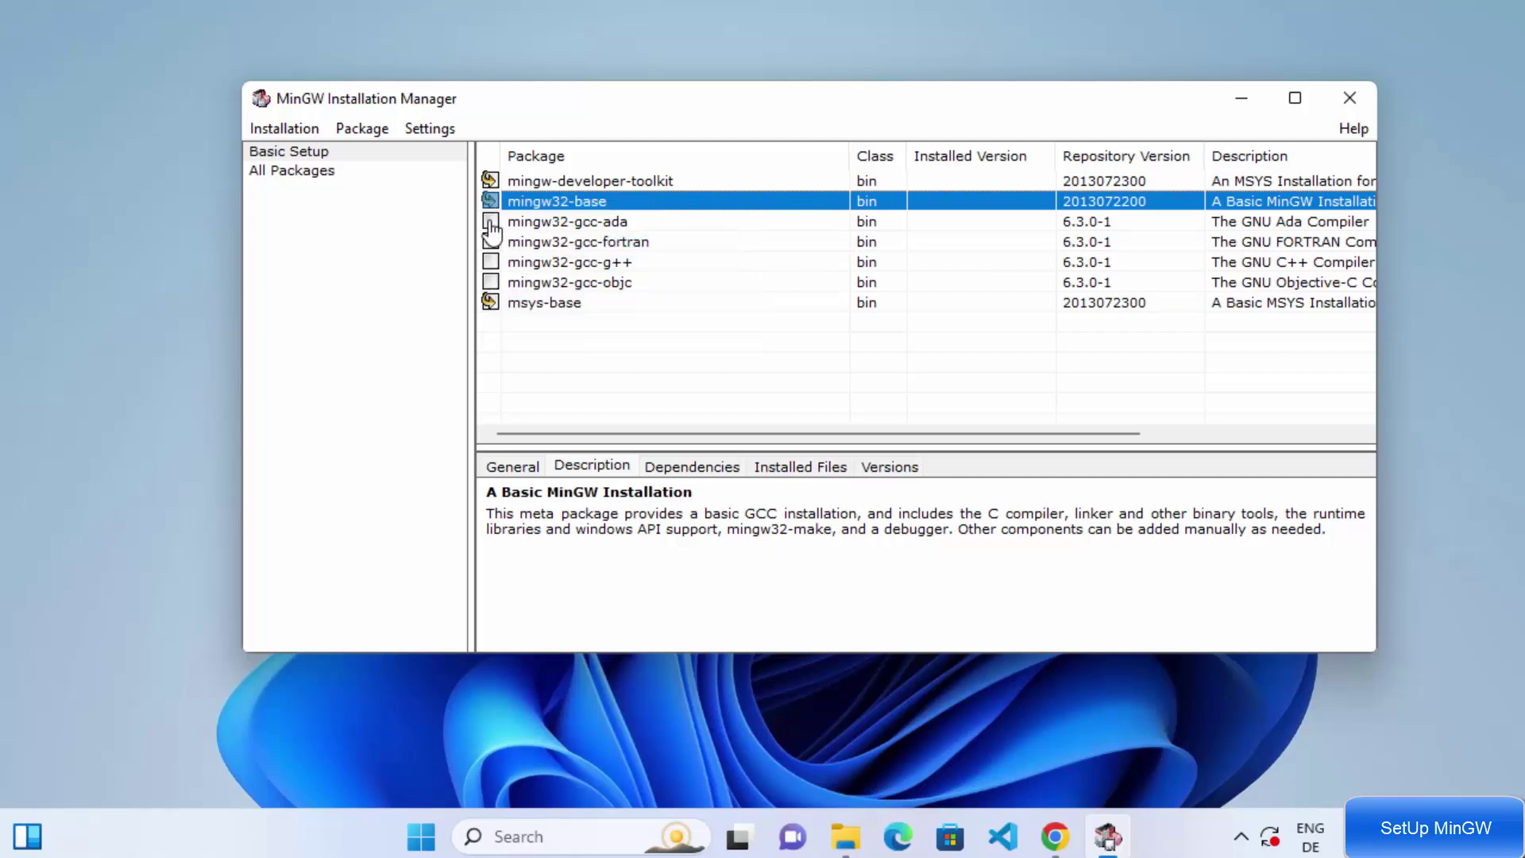
Mark the mingw32-gcc-ada, mingw32-gcc-fortran, mingw32-gcc-g++ and mingw32-gcc-objc packages for installation
left_click(491, 222)
left_click(527, 263)
left_click(491, 242)
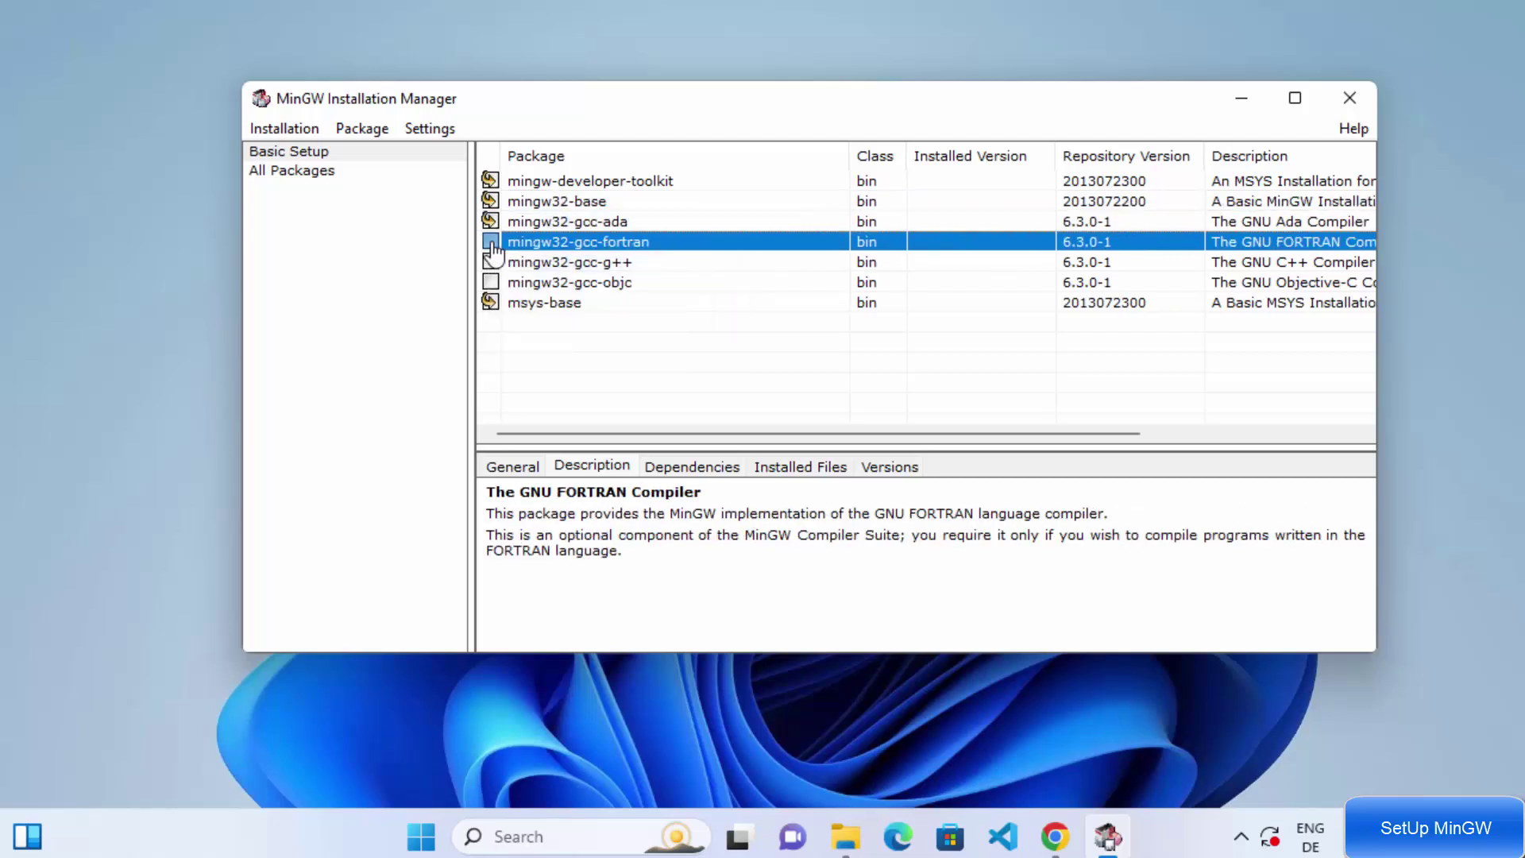
left_click(540, 284)
left_click(491, 262)
left_click(532, 306)
left_click(491, 282)
left_click(540, 324)
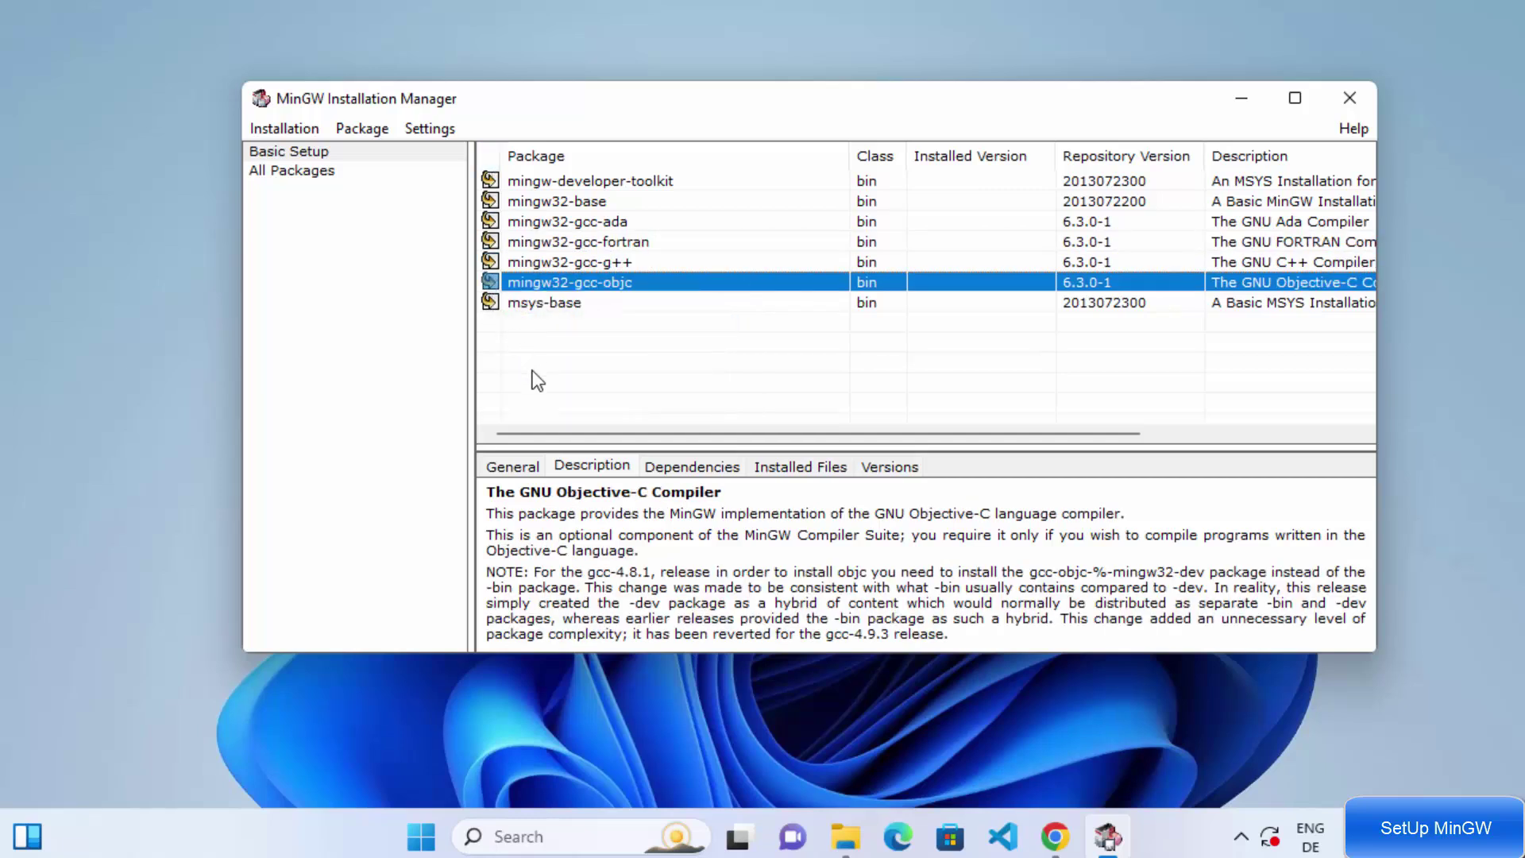
Apply the pending changes to install all marked packages, and close the progress dialog when it finishes
left_click(269, 133)
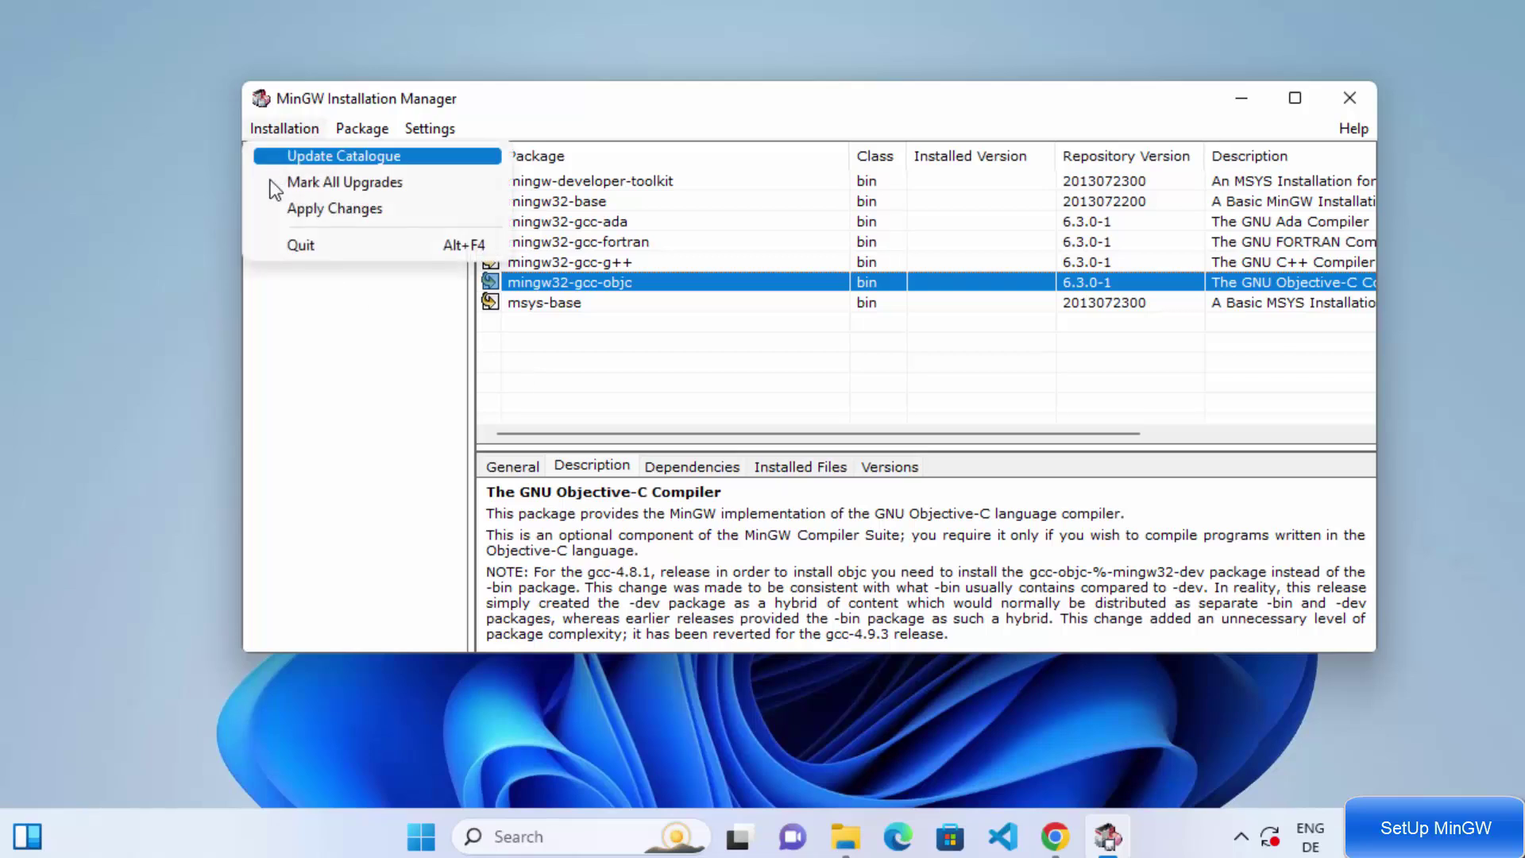
left_click(281, 218)
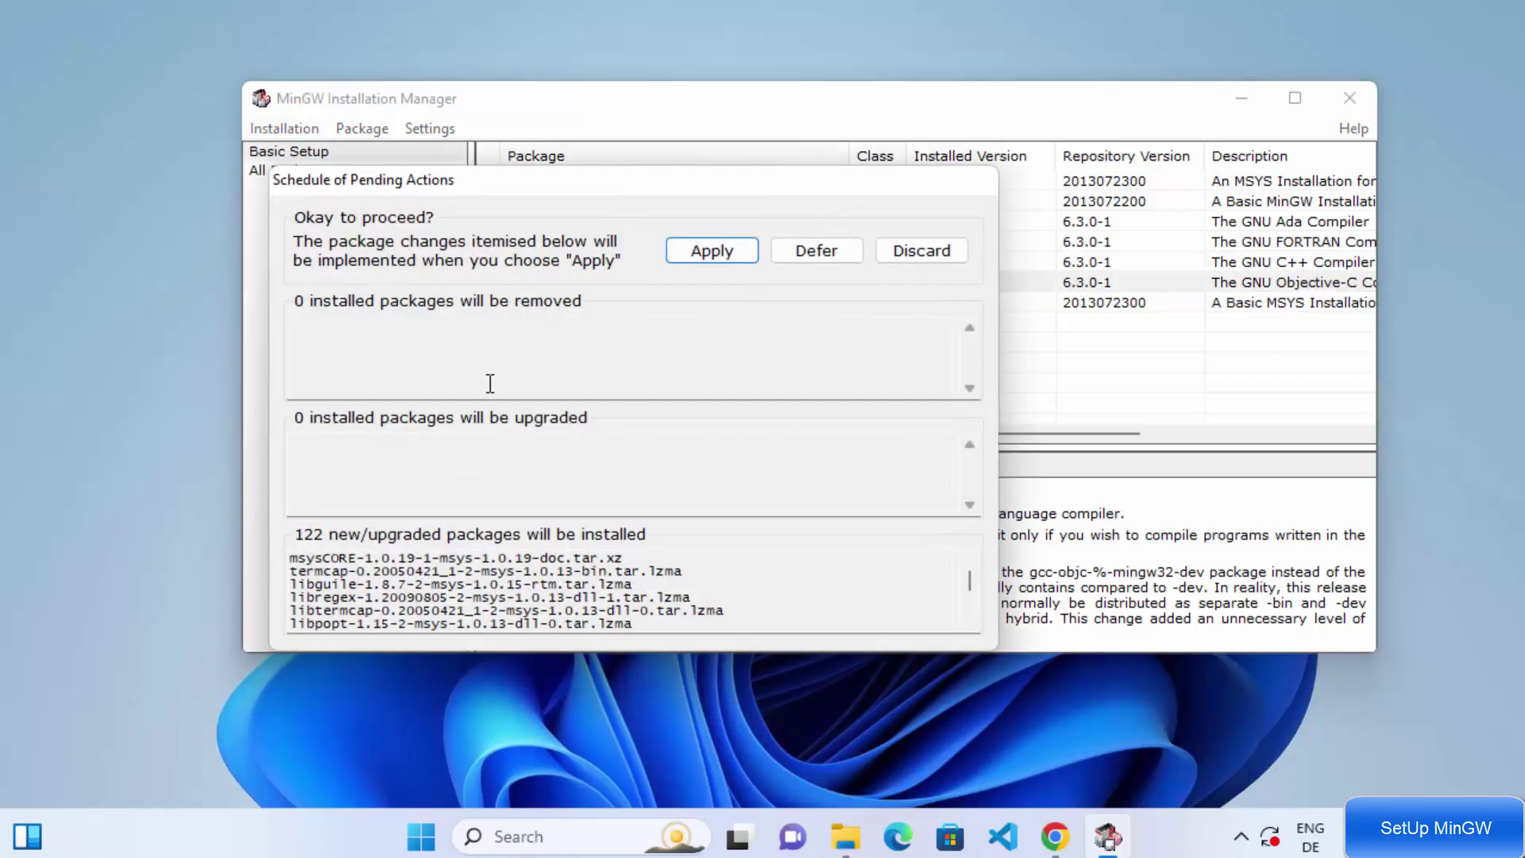
left_click(703, 261)
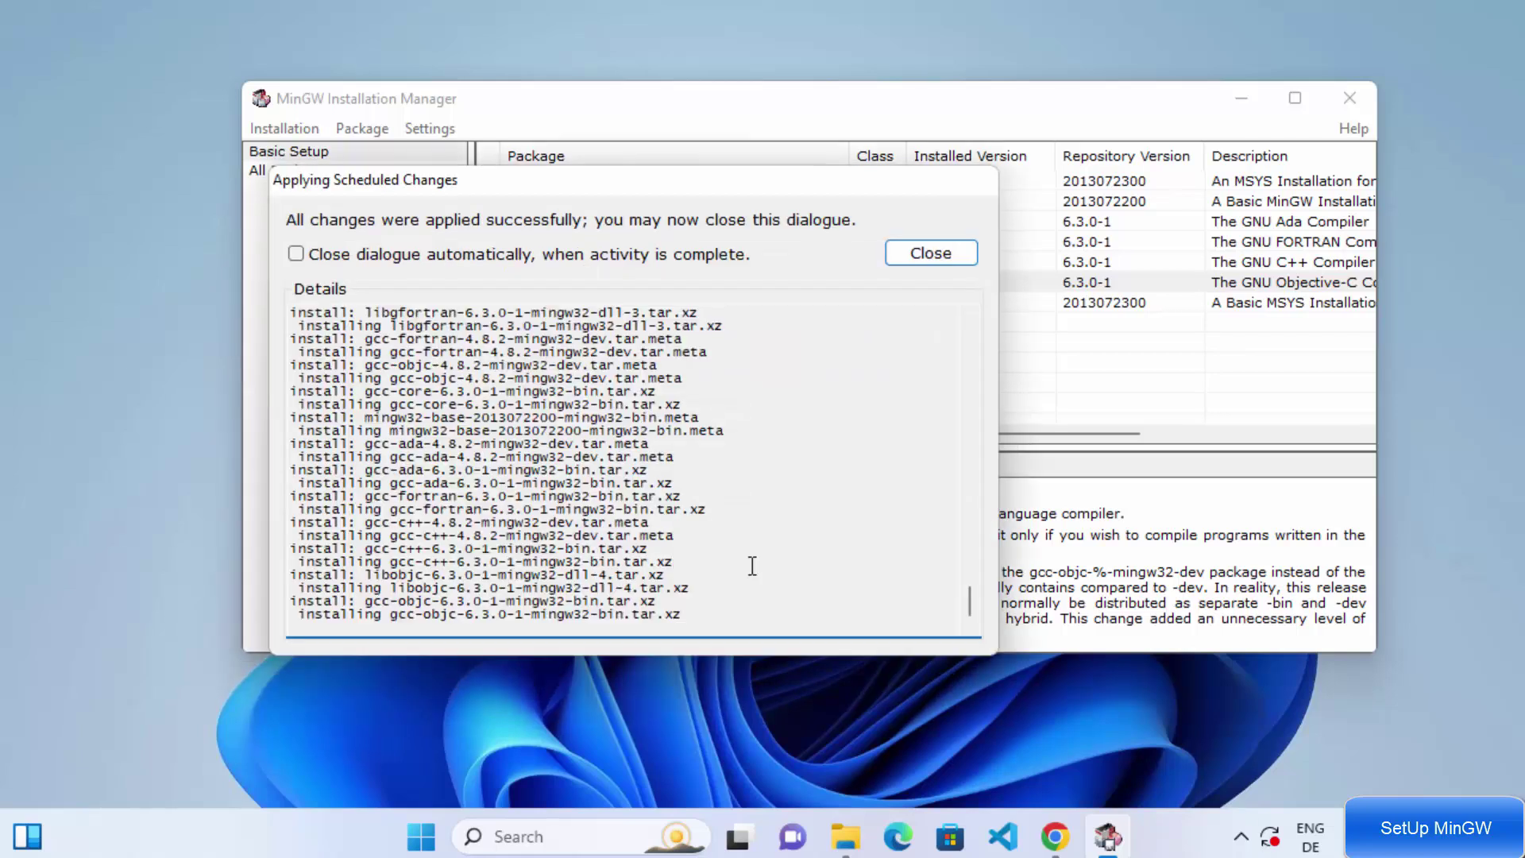
left_click(752, 566)
left_click(928, 253)
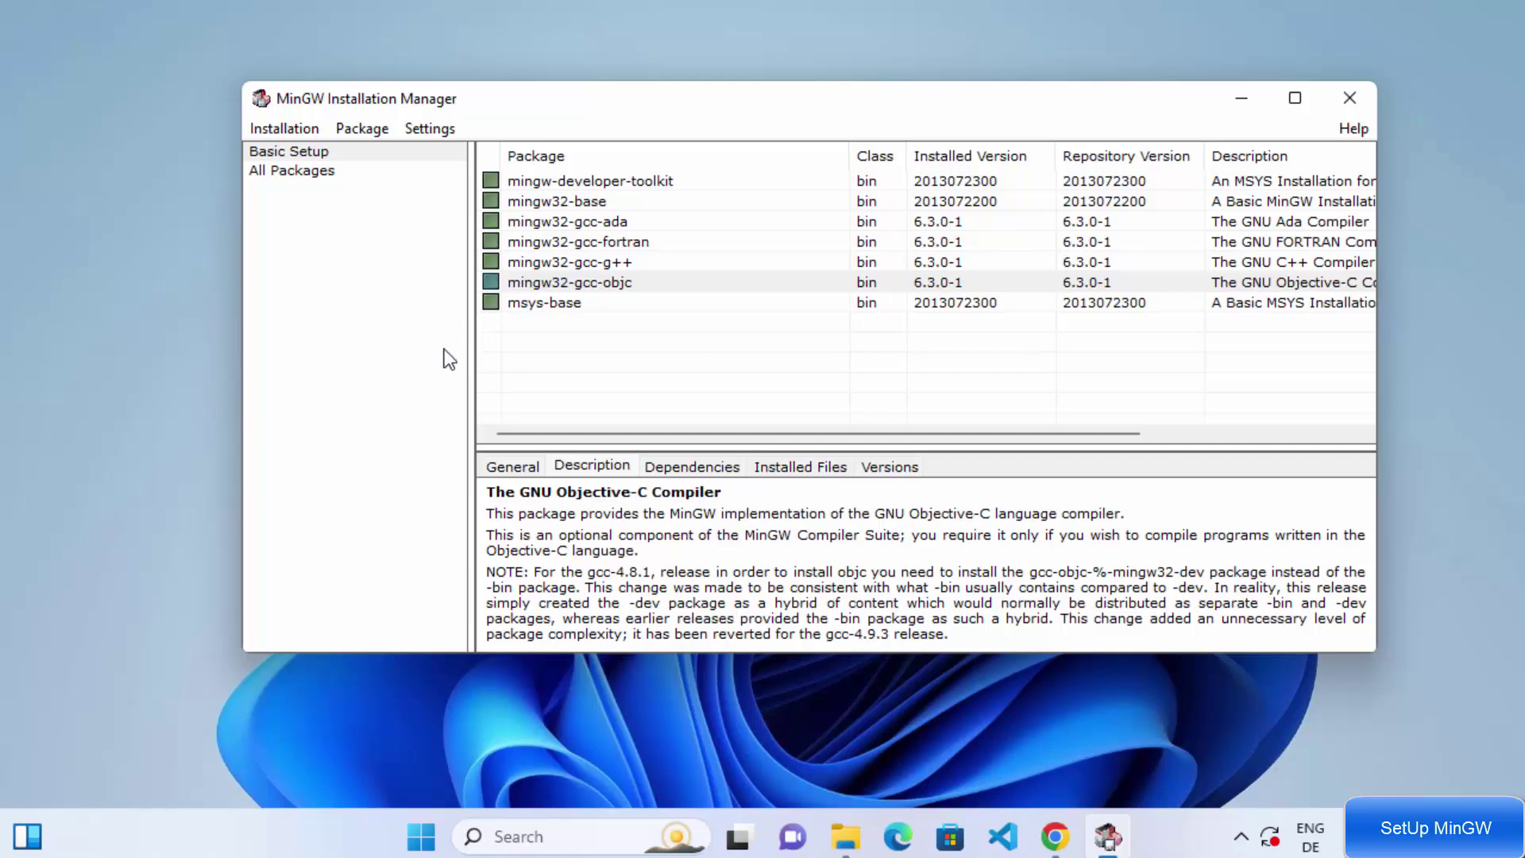
Minimize the manager and open the C:\MinGW folder in File Explorer to check the installed subfolders
left_click(1240, 106)
left_click(845, 836)
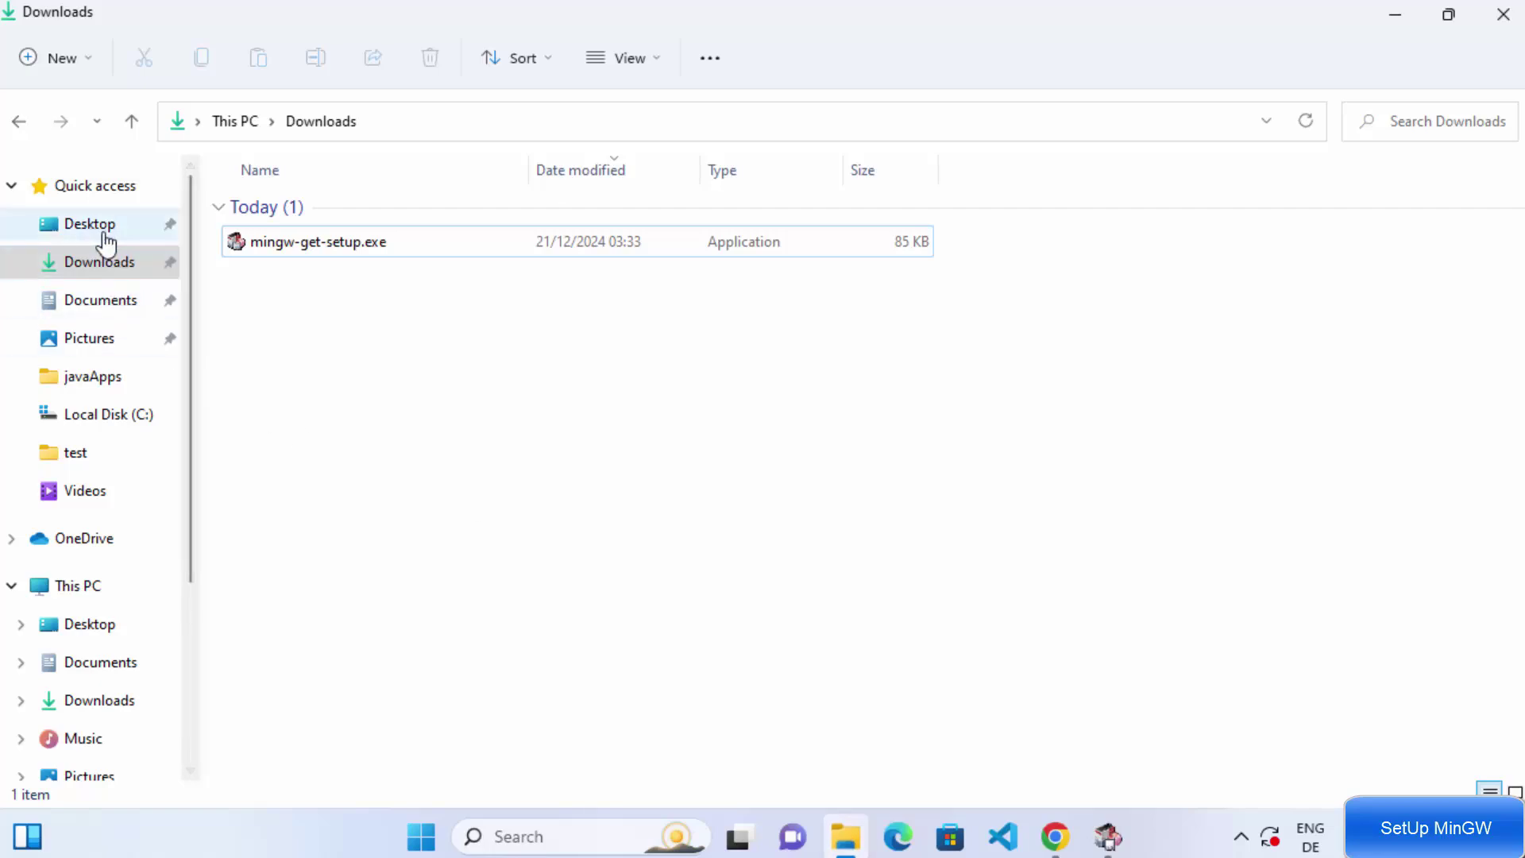
left_click(89, 420)
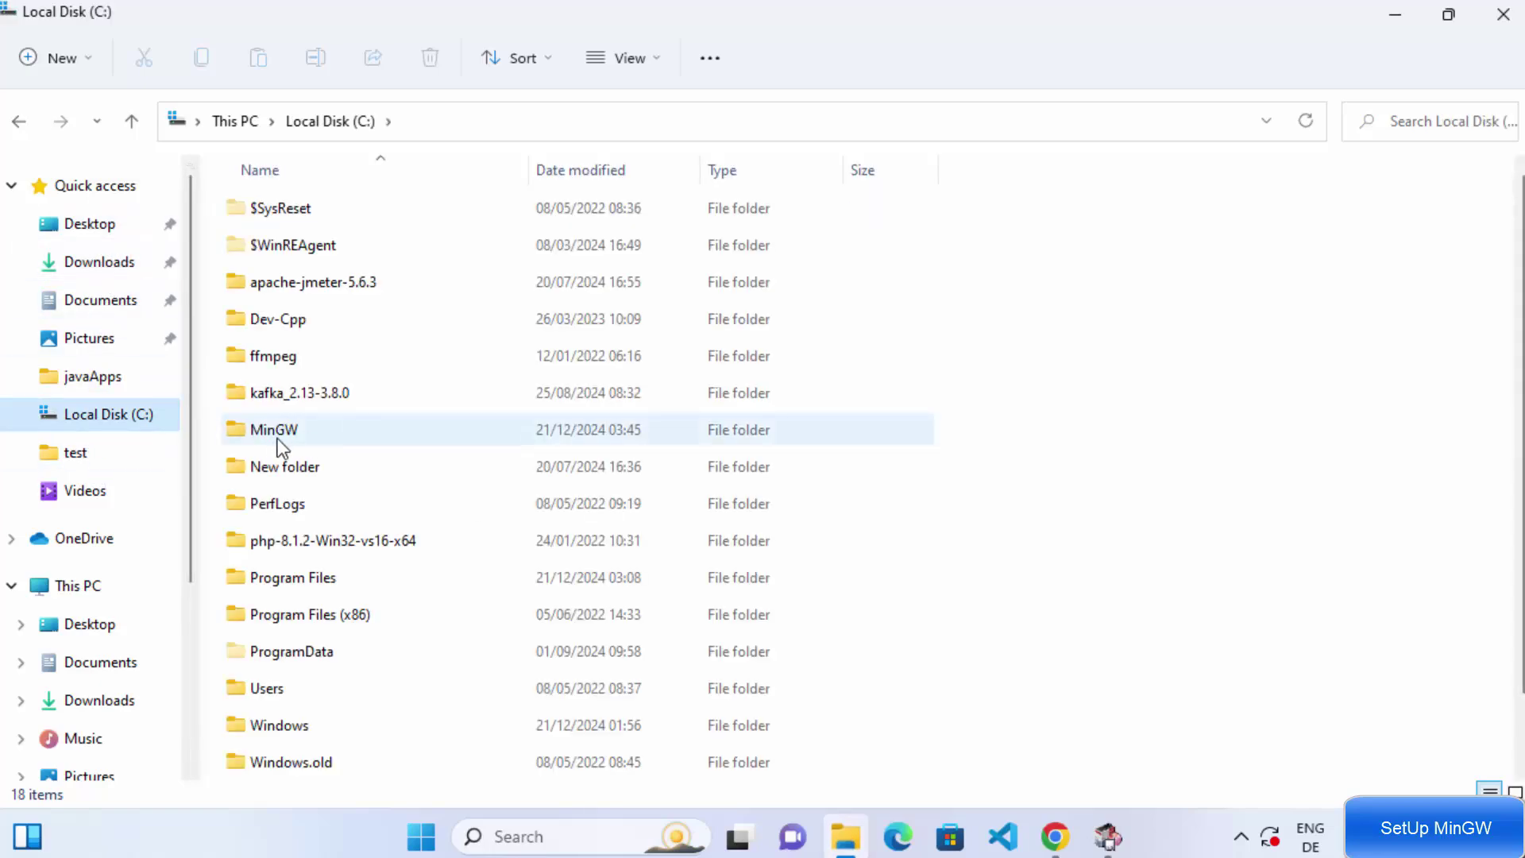
mouse_move(273, 448)
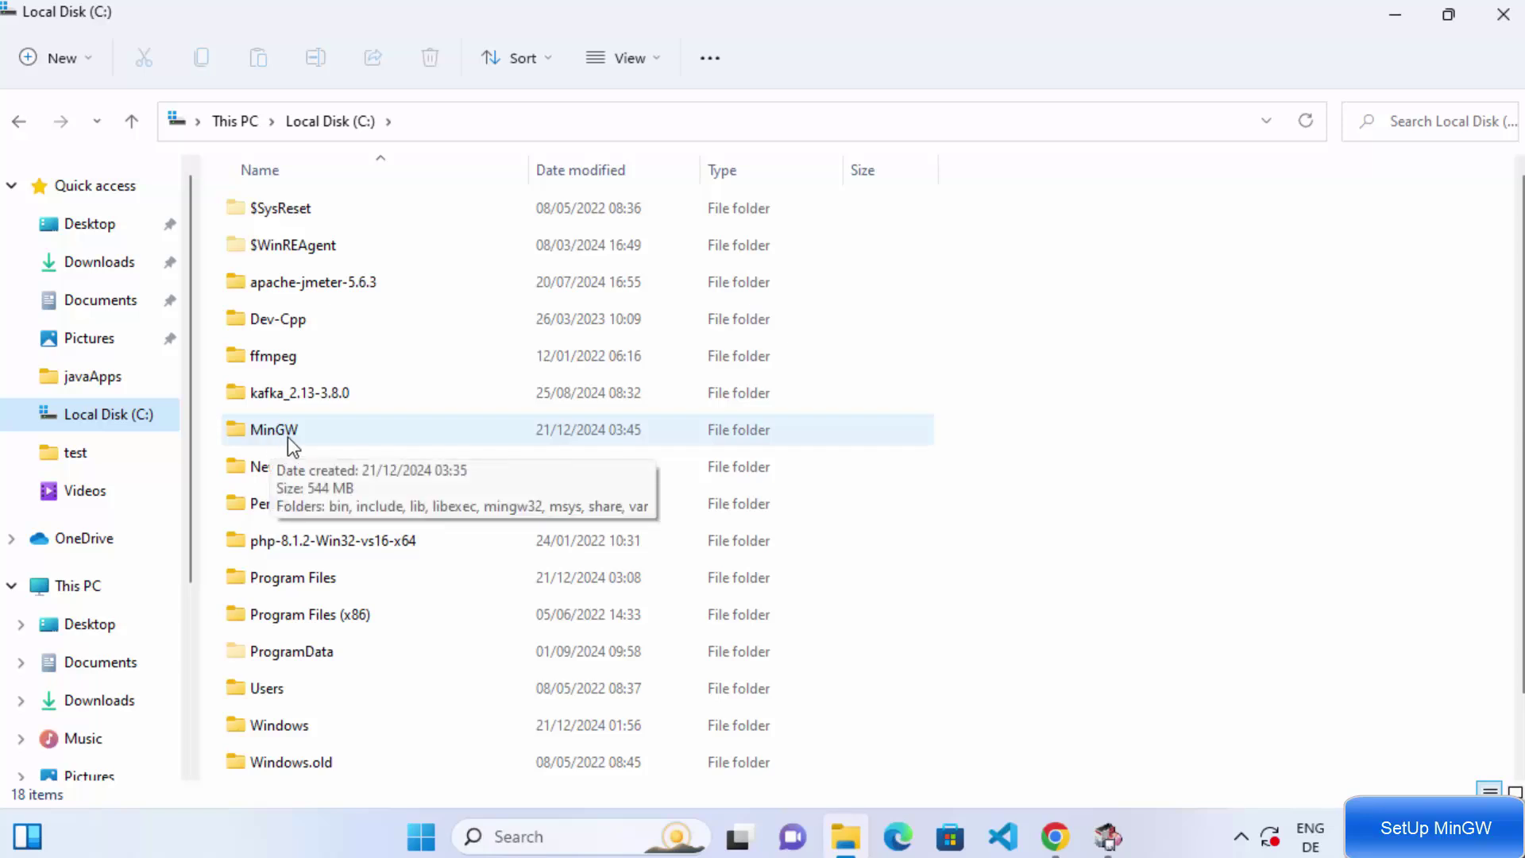
double_click(285, 437)
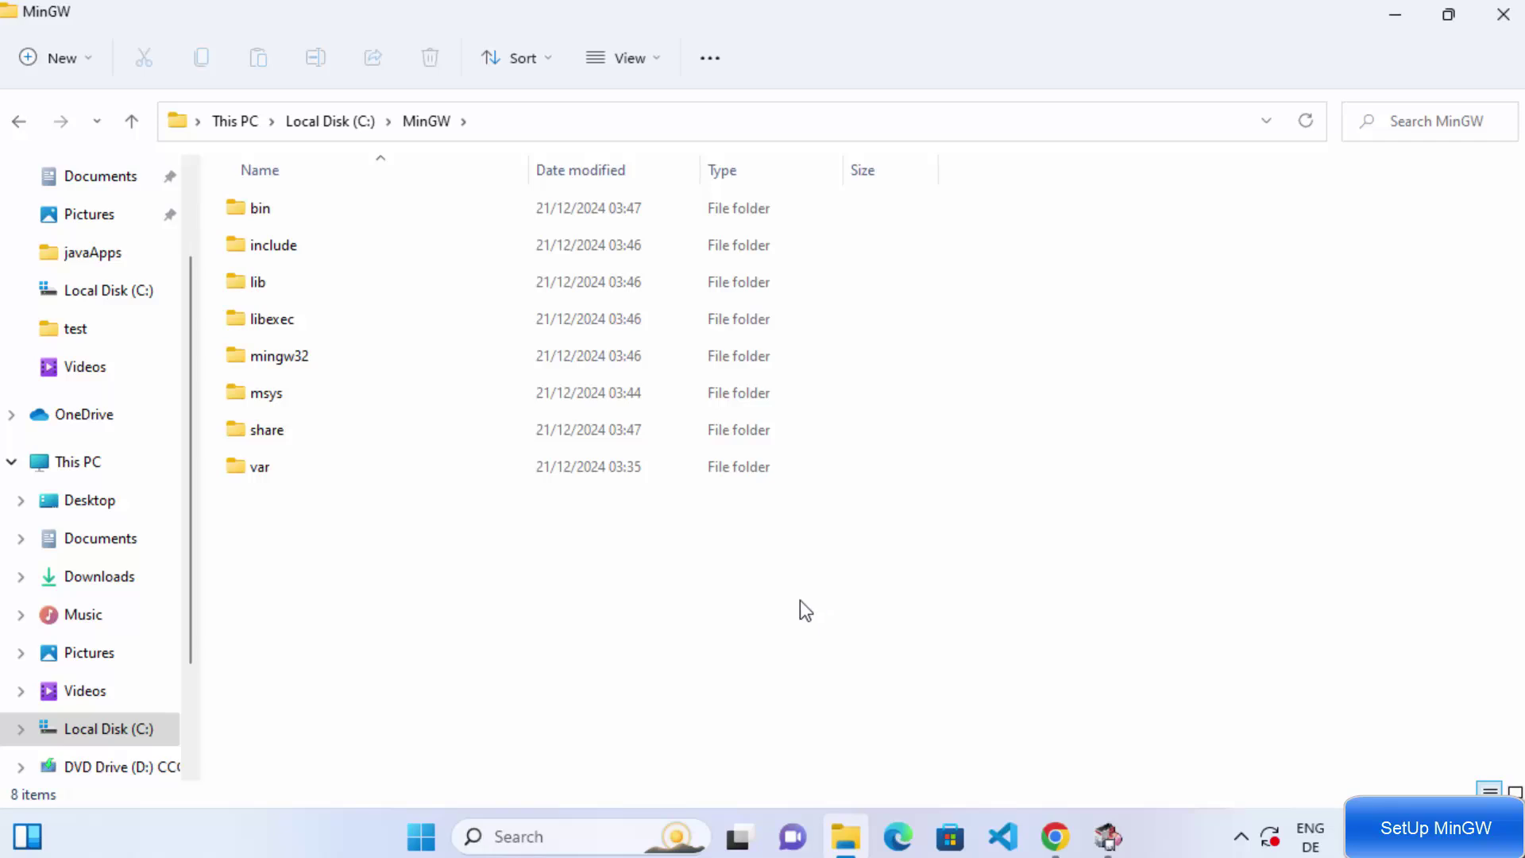
Return to the MinGW Installation Manager and close it
key("super+d")
left_click(1108, 835)
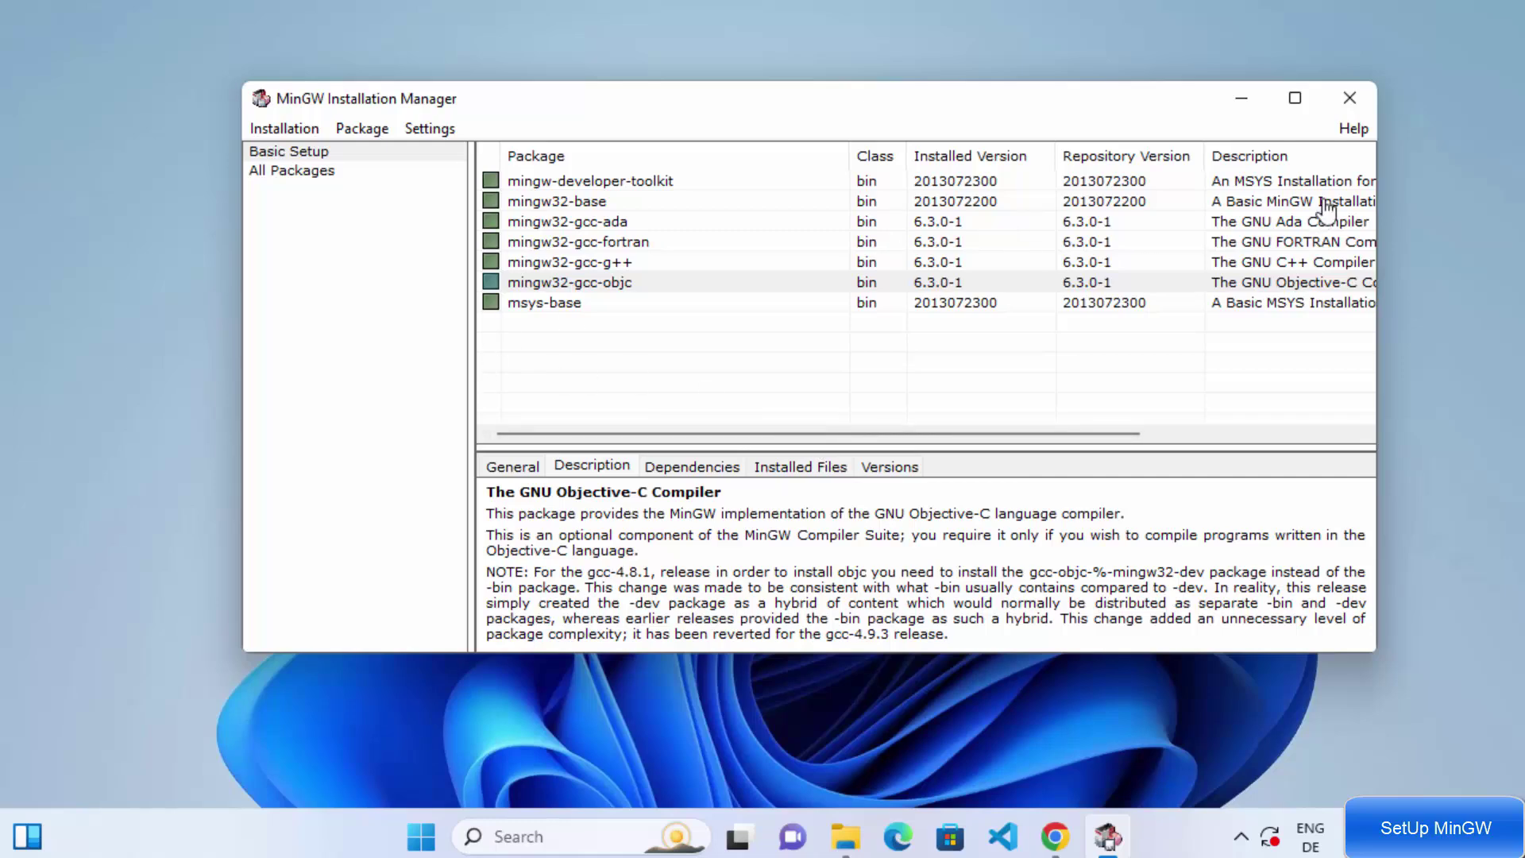
left_click(1345, 110)
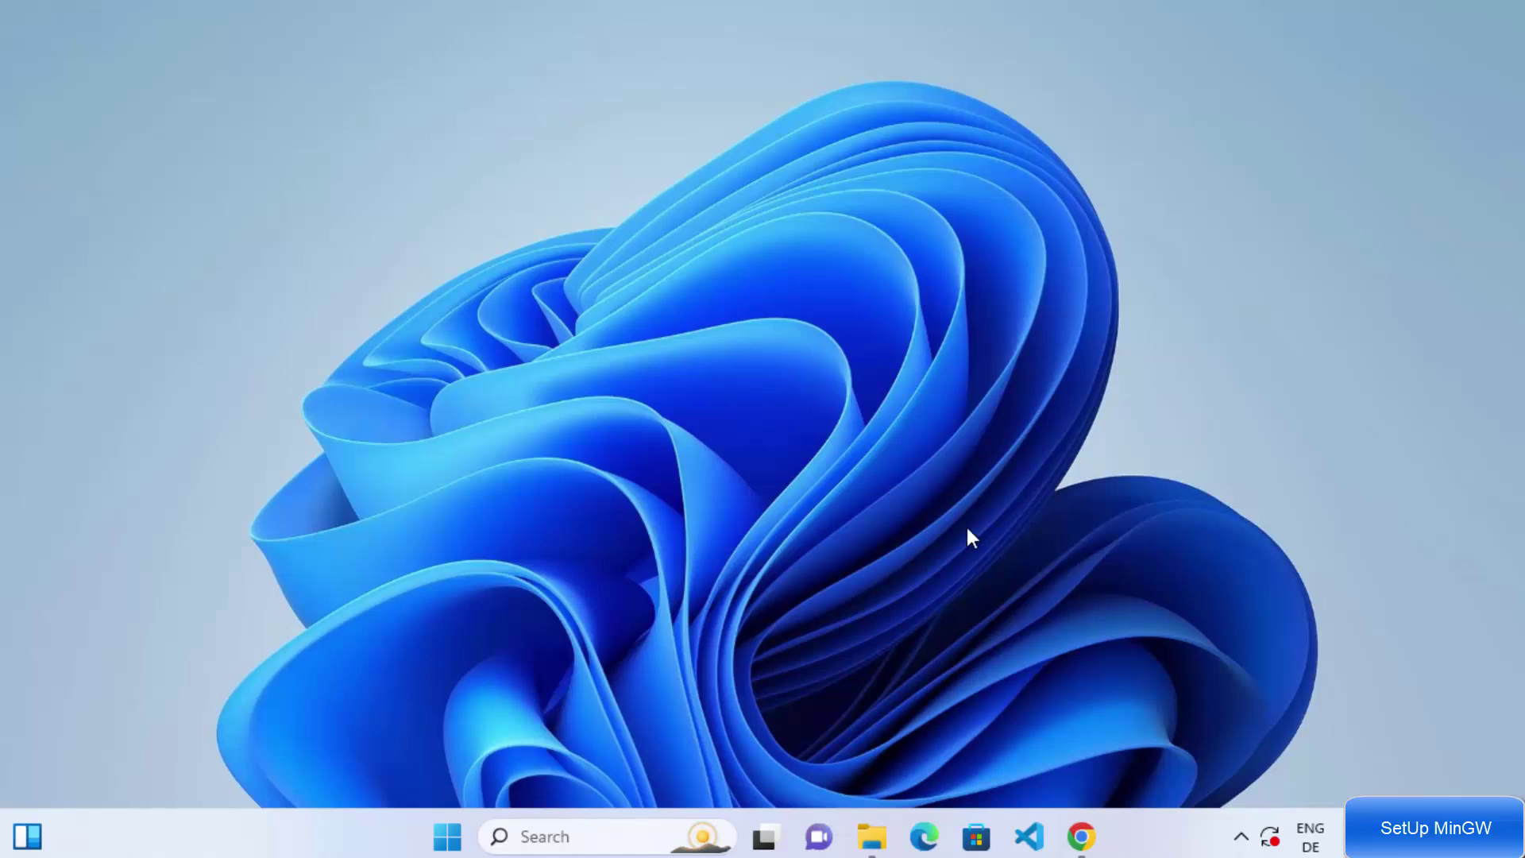
Open the C:\MinGW\bin folder in File Explorer and locate the g++.exe and gcc.exe compilers
left_click(871, 836)
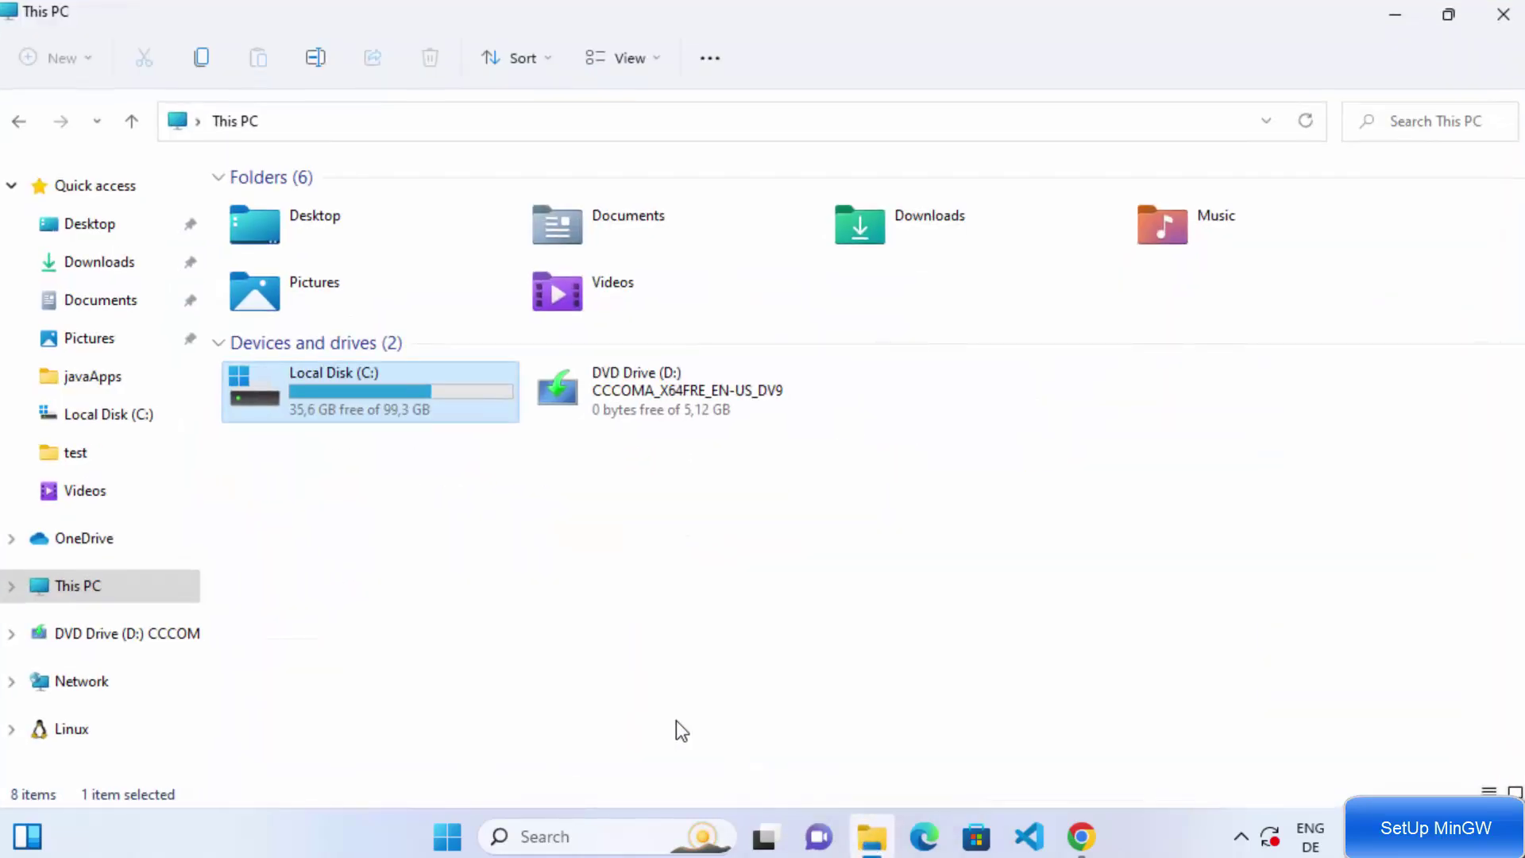
double_click(345, 399)
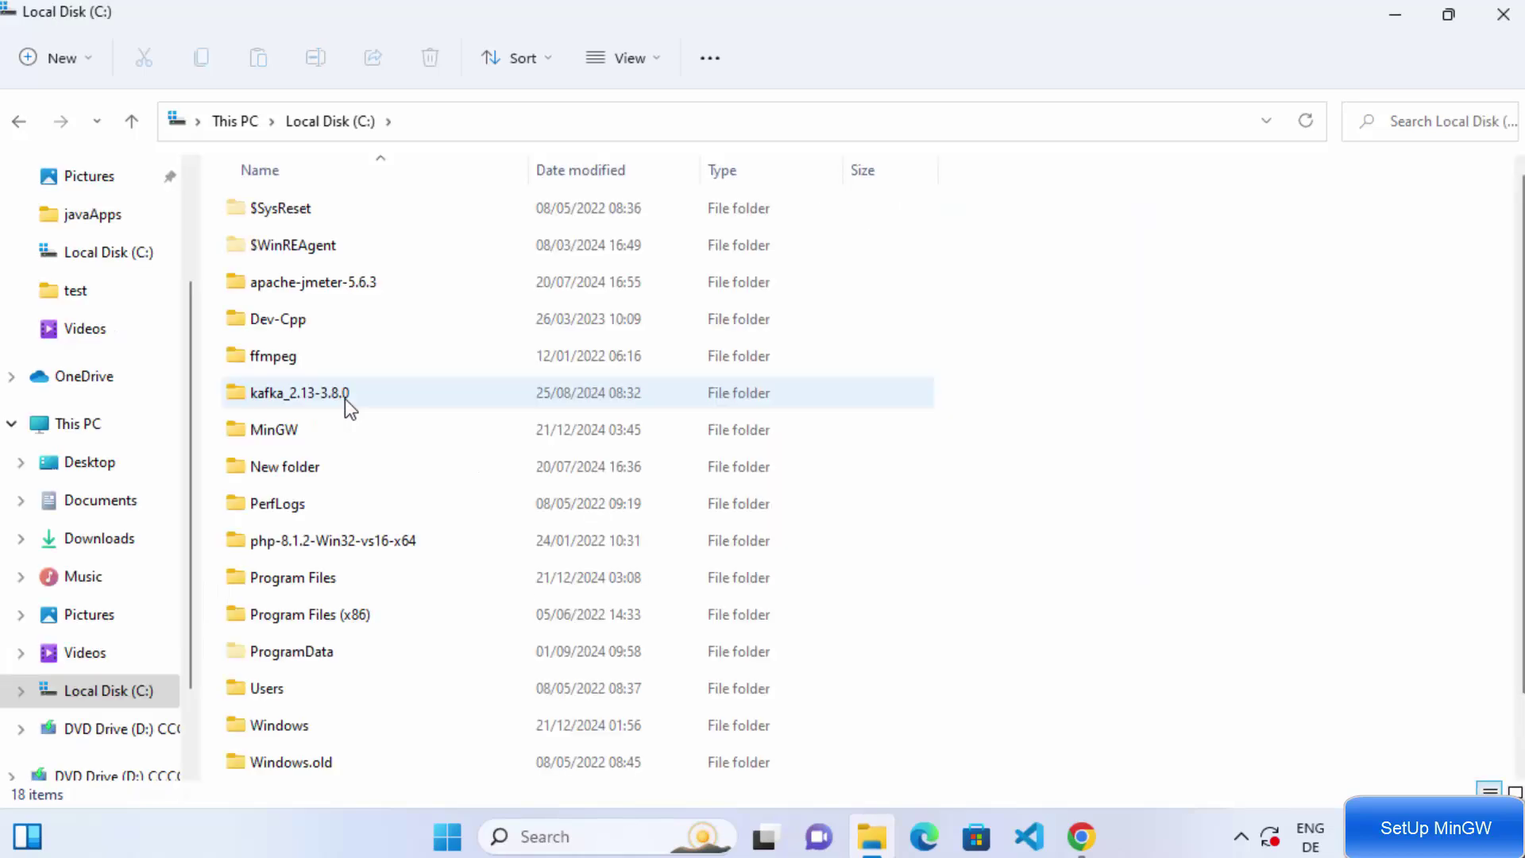
left_click(284, 432)
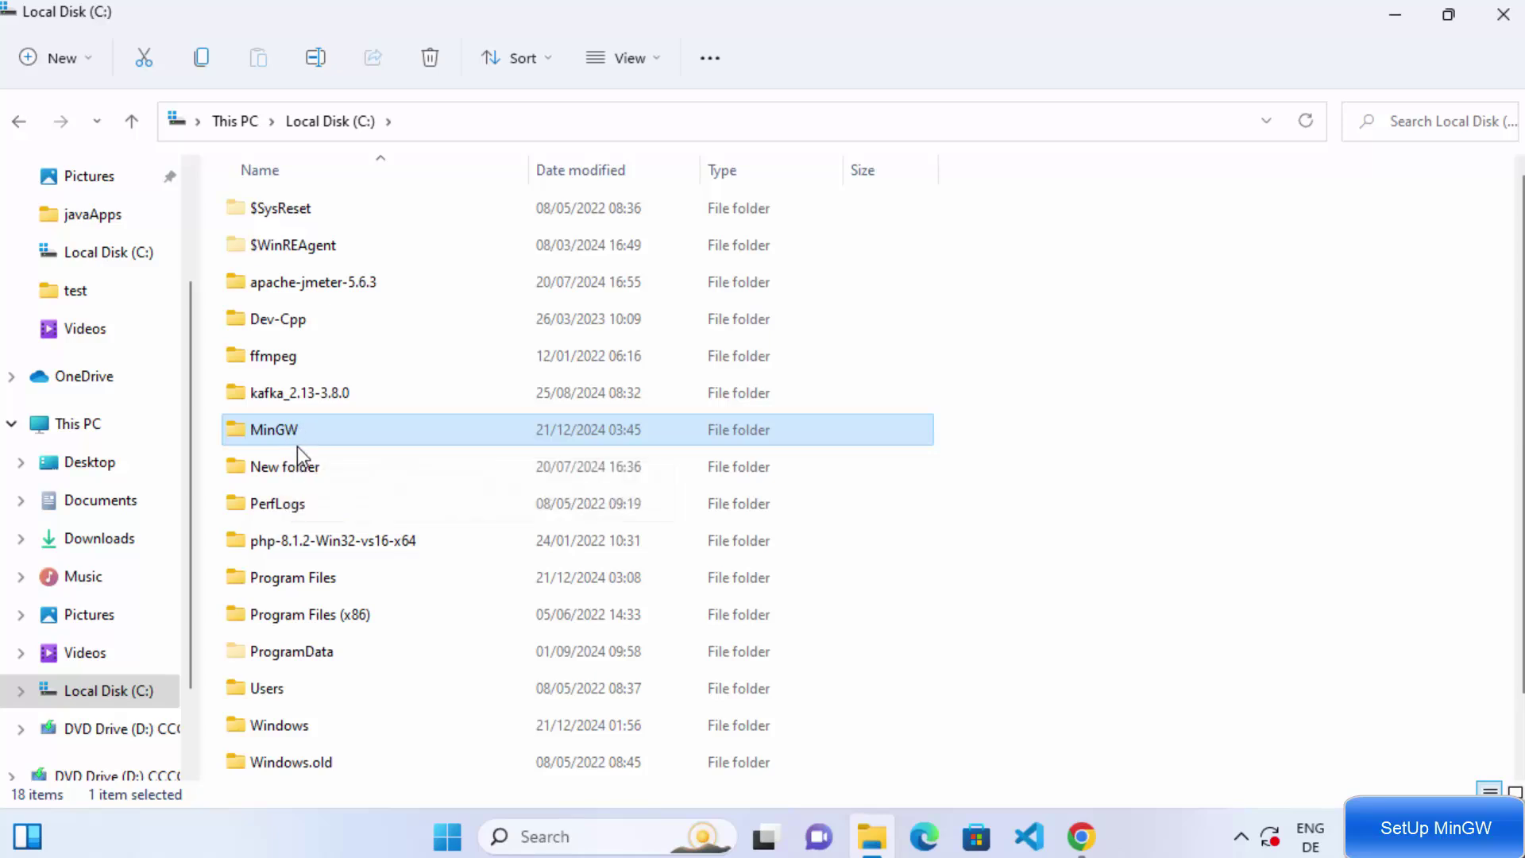
double_click(275, 432)
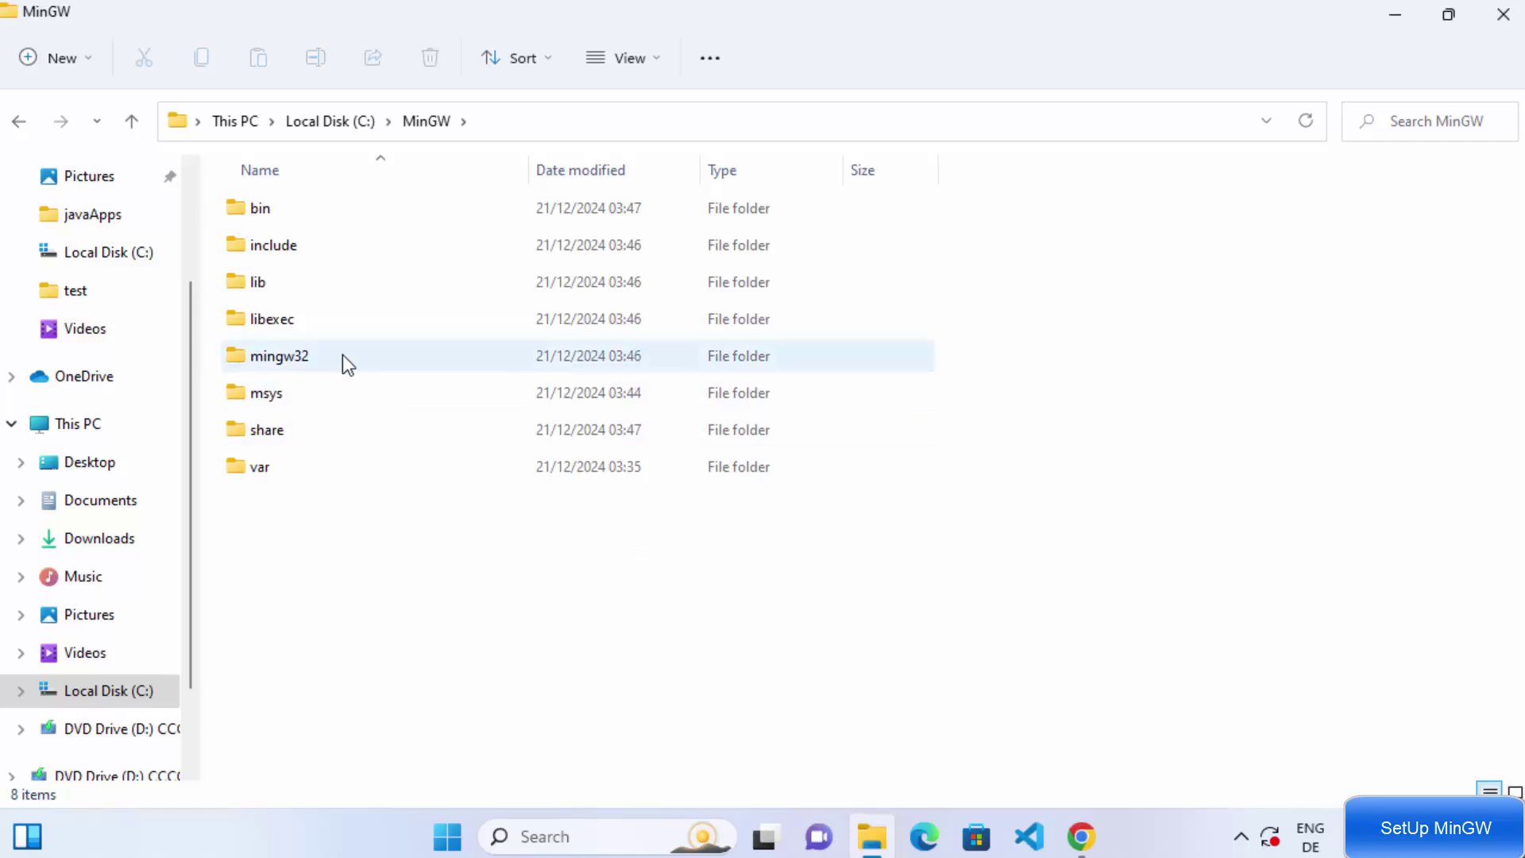
left_click(296, 208)
double_click(299, 211)
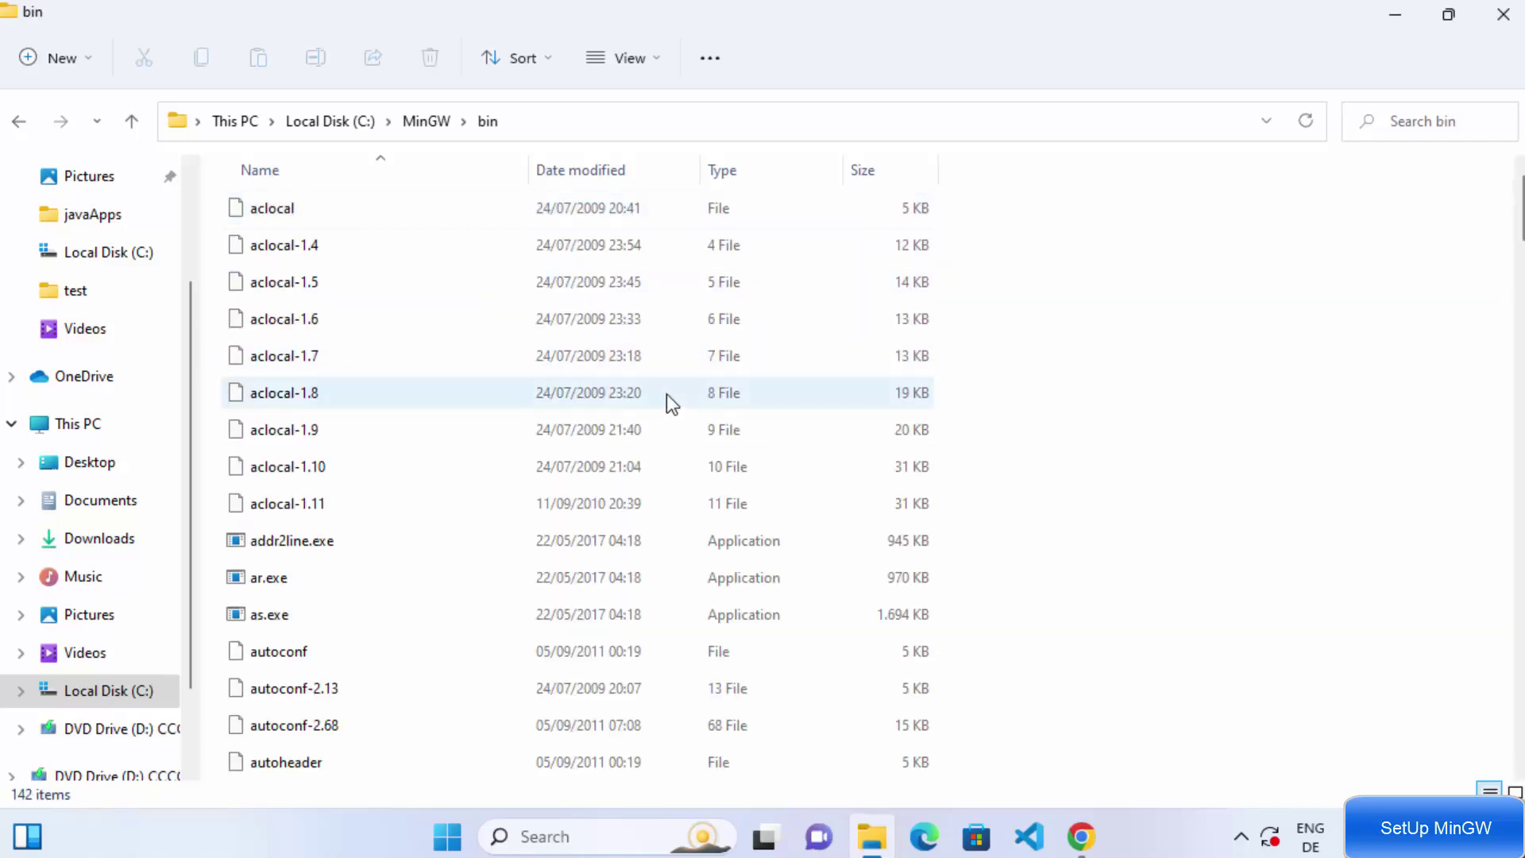
scroll(665, 394, "down", 12)
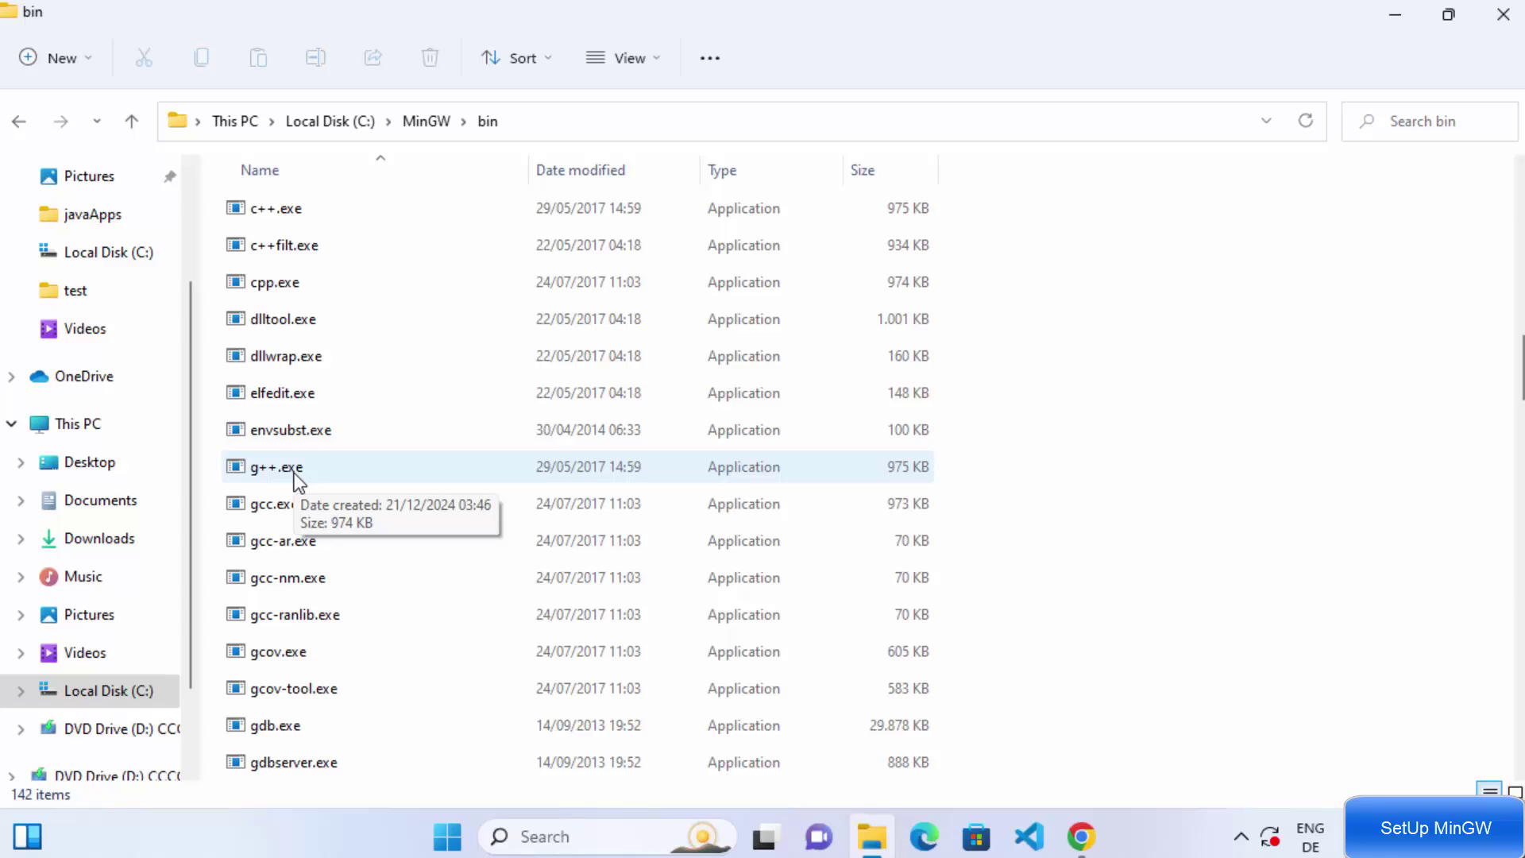
Copy the full path C:\MinGW\bin of the open folder and minimize the File Explorer window
left_click(577, 121)
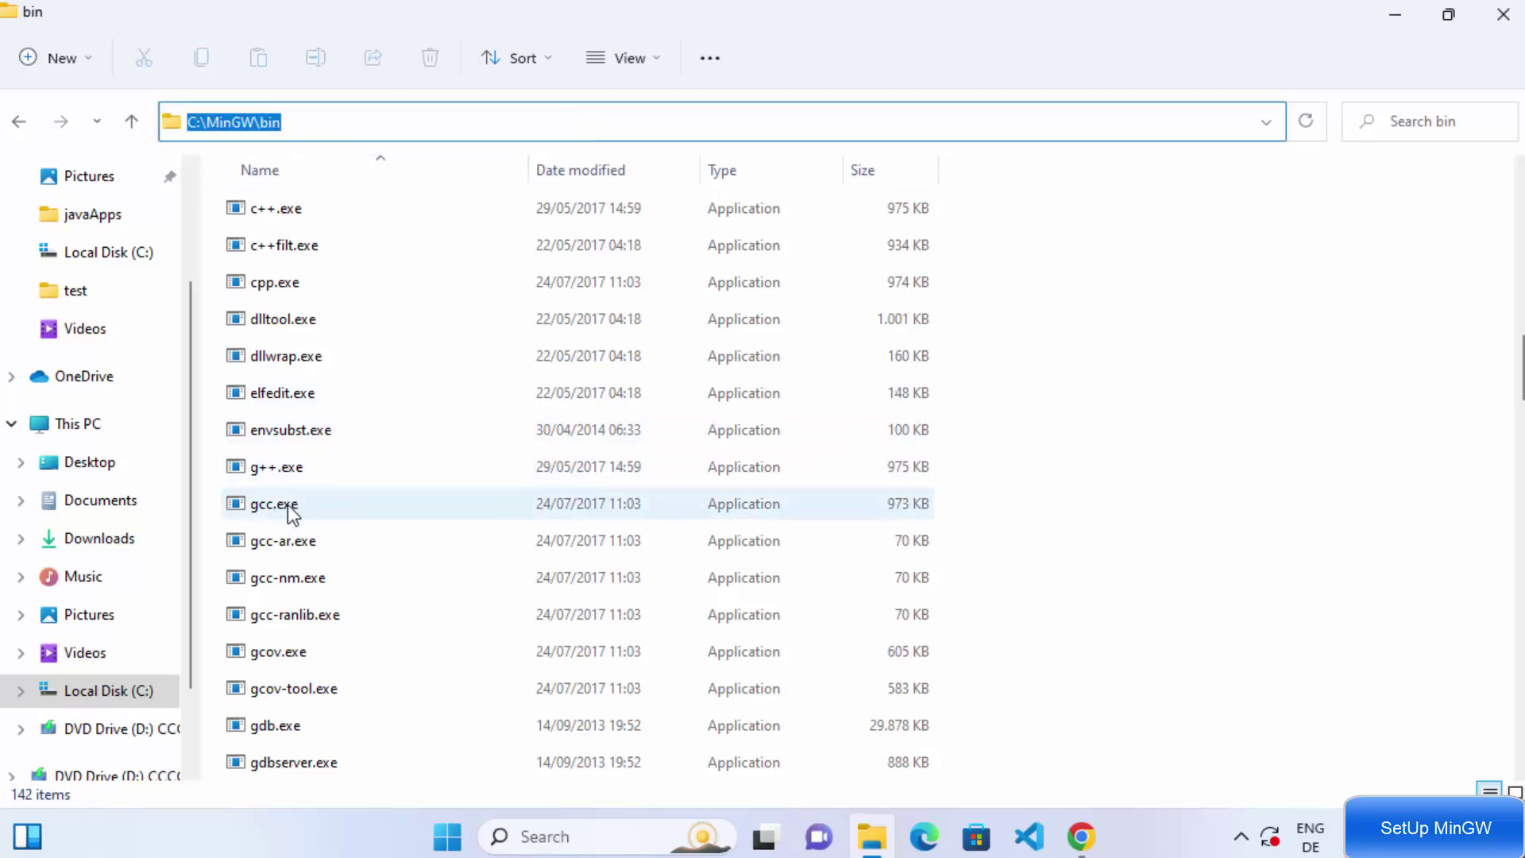
key("End")
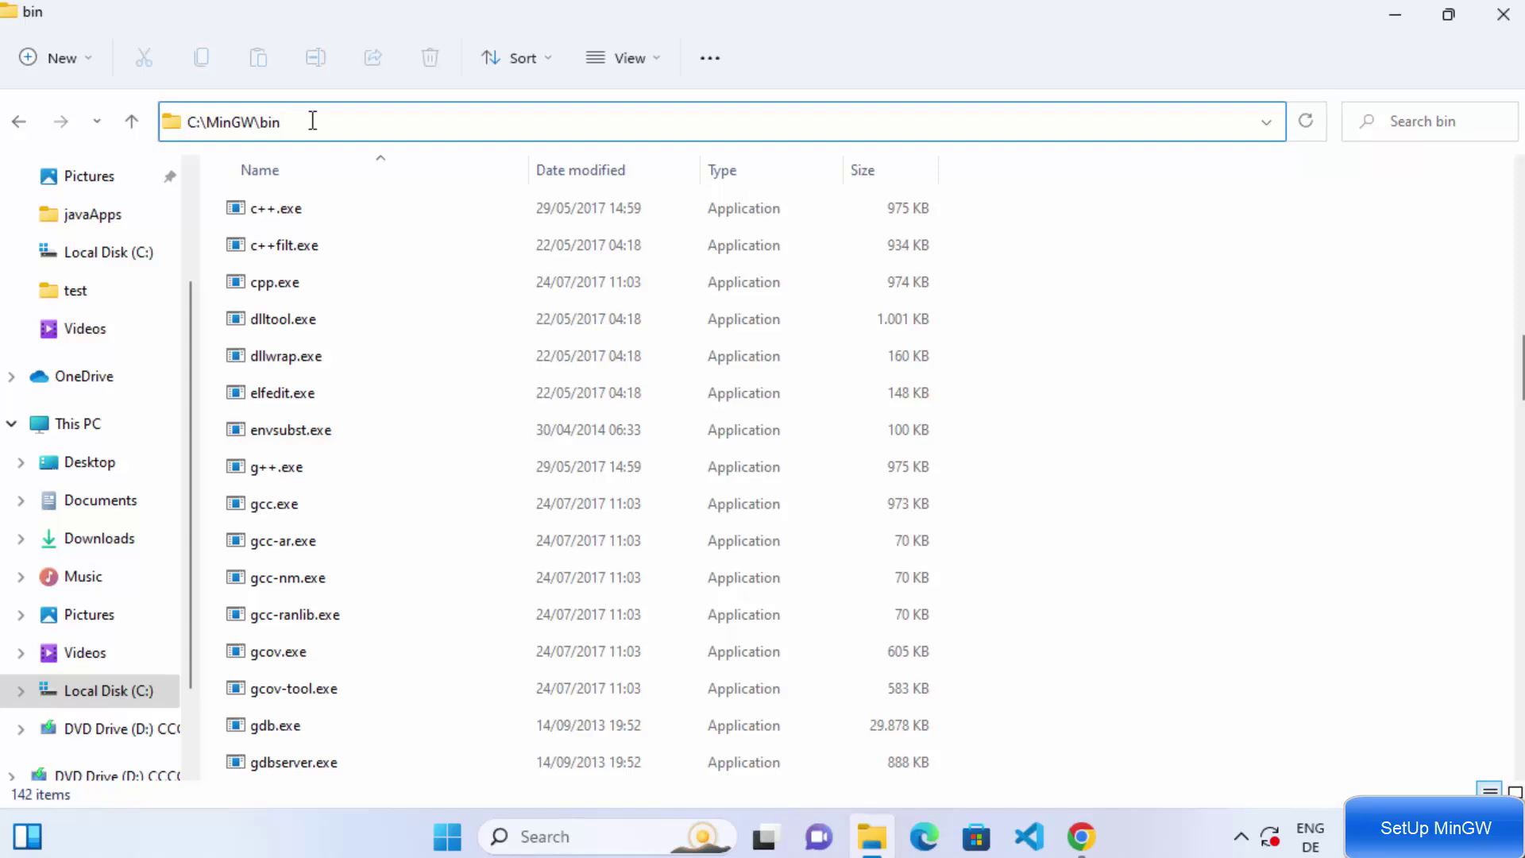
left_click_drag(310, 121, 167, 119)
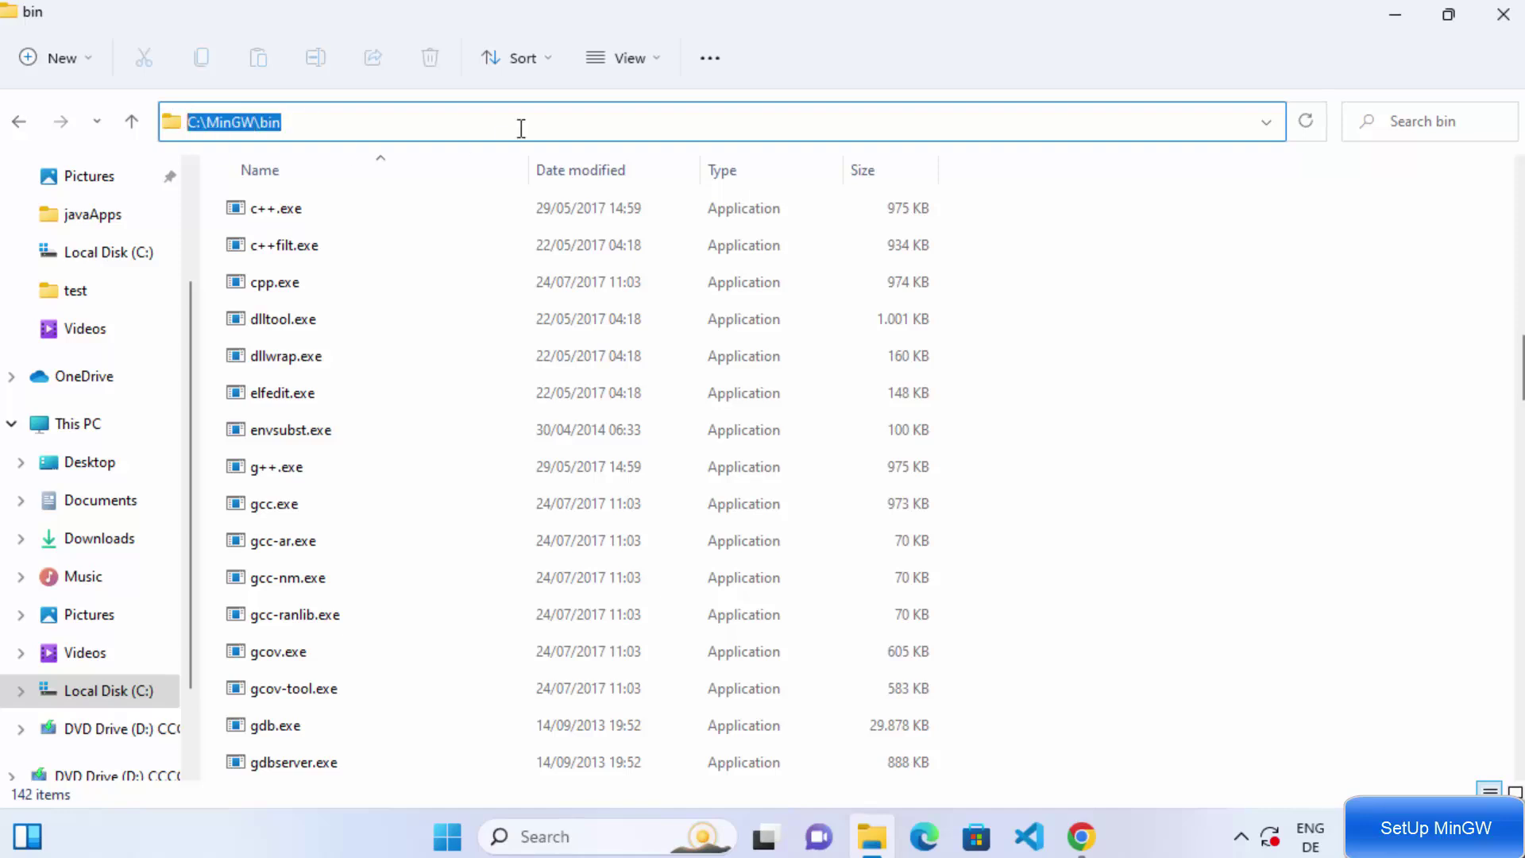
left_click_drag(381, 129, 43, 127)
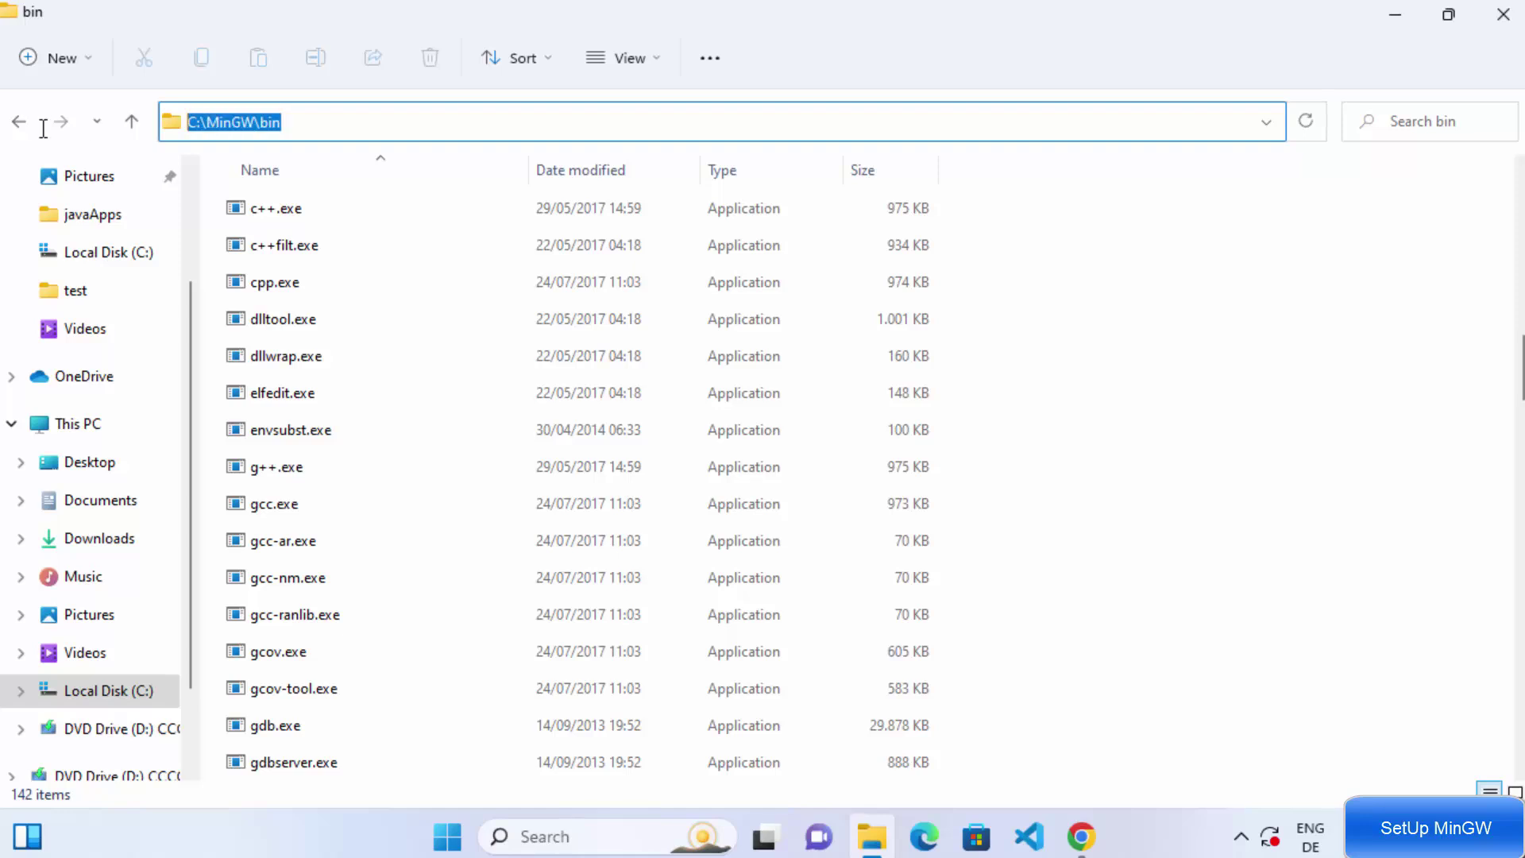
left_click(1398, 23)
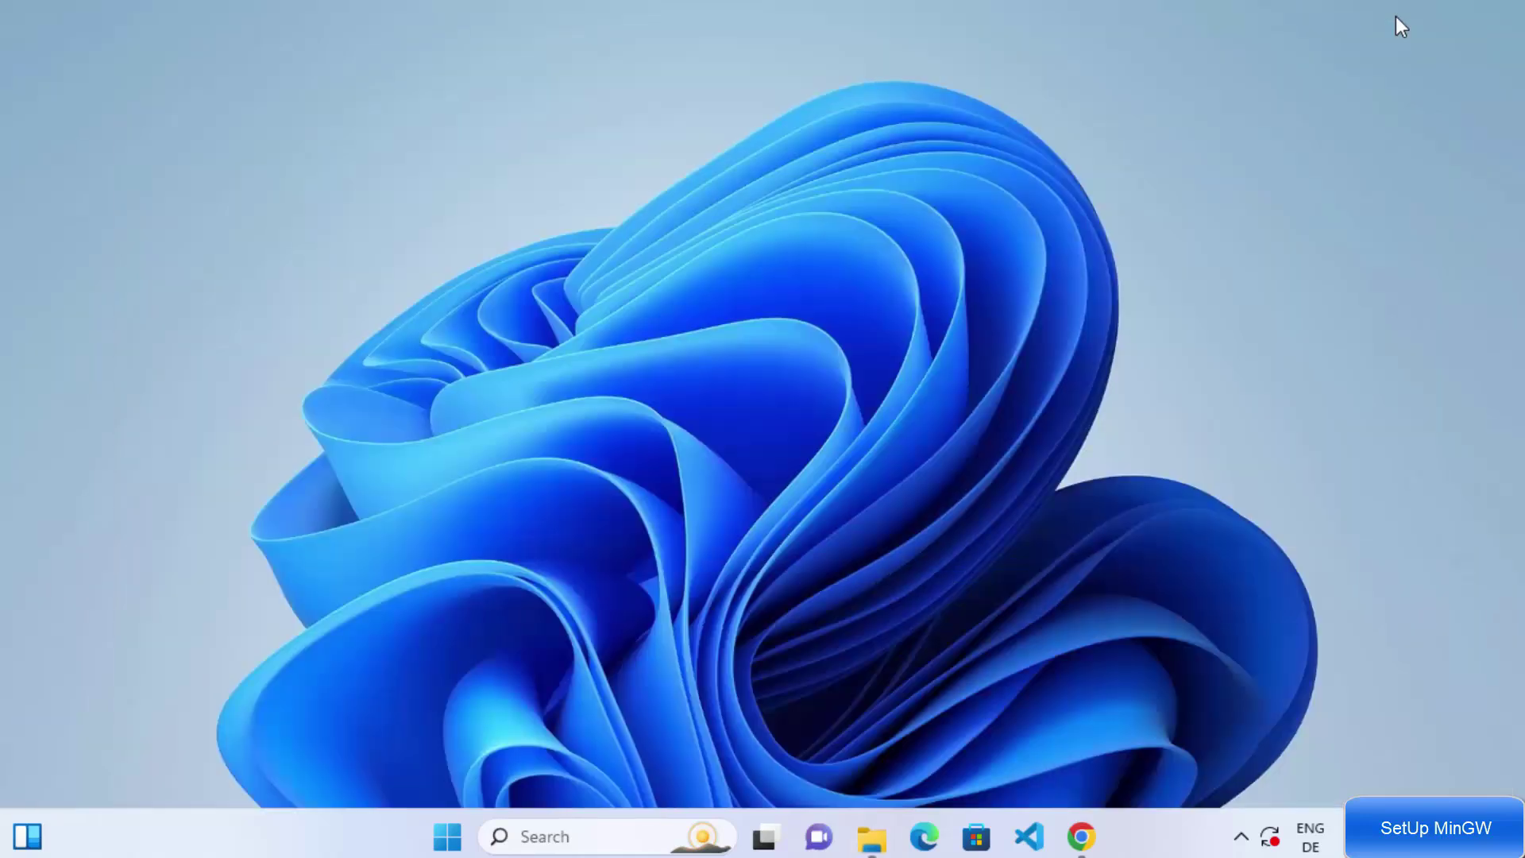
Search Windows for "envi", open the system environment variables settings, and bring up the Environment Variables dialog
left_click(613, 837)
type("en")
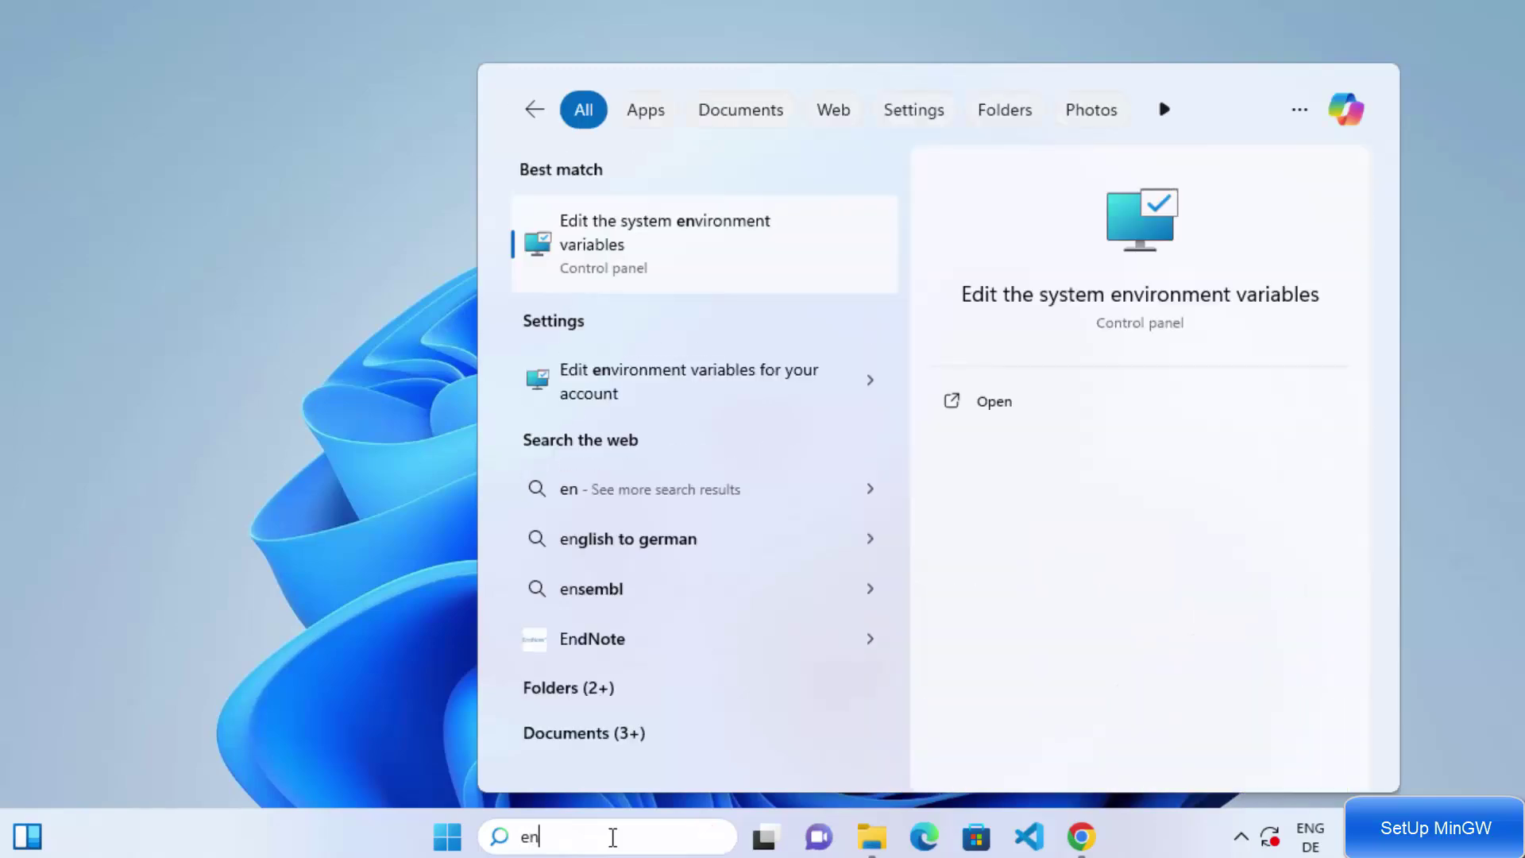
type("vi")
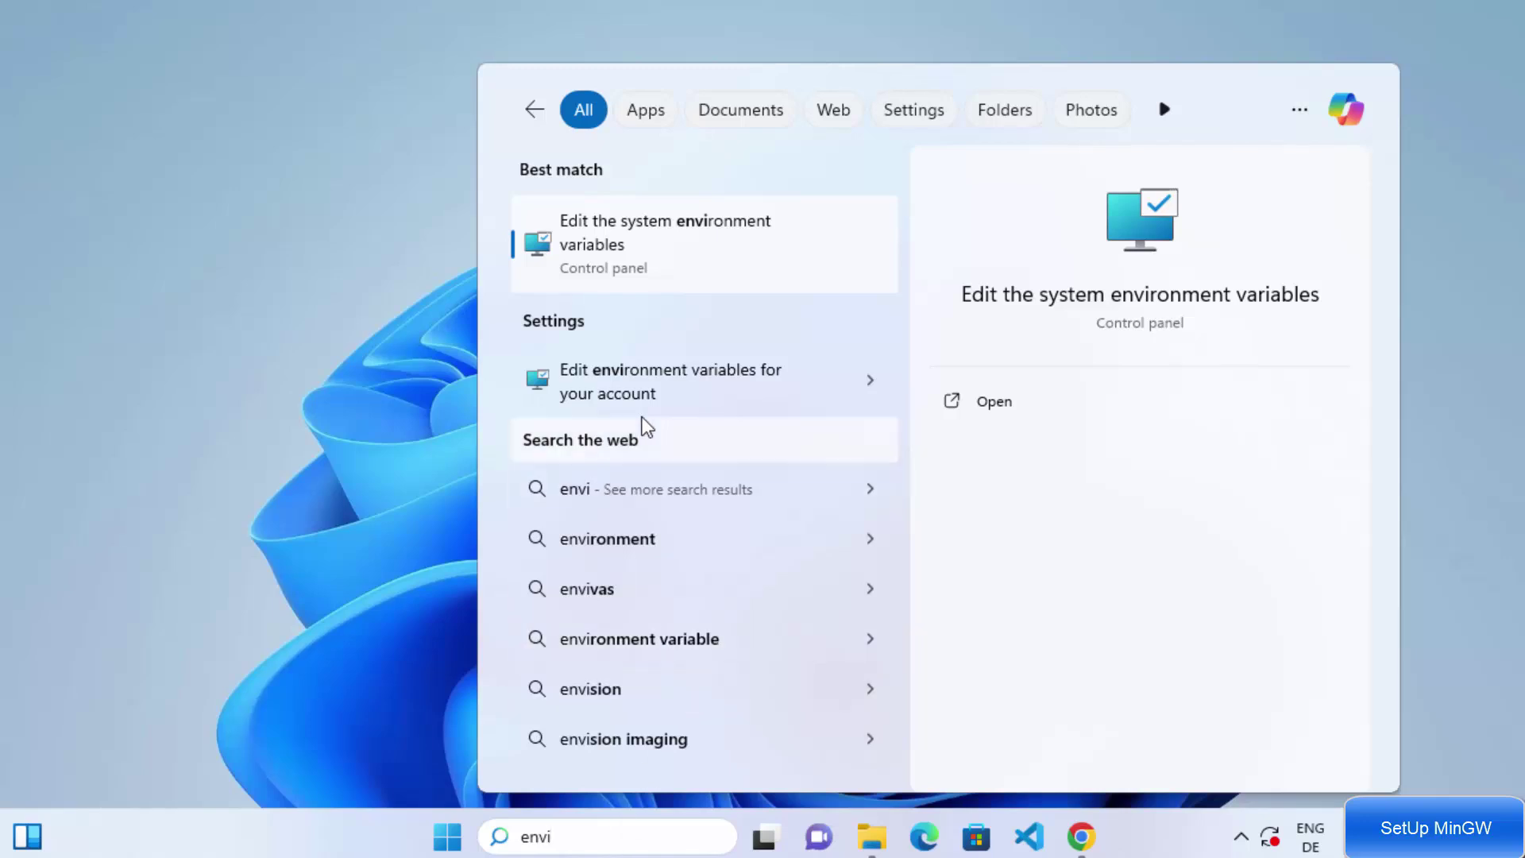
left_click(618, 248)
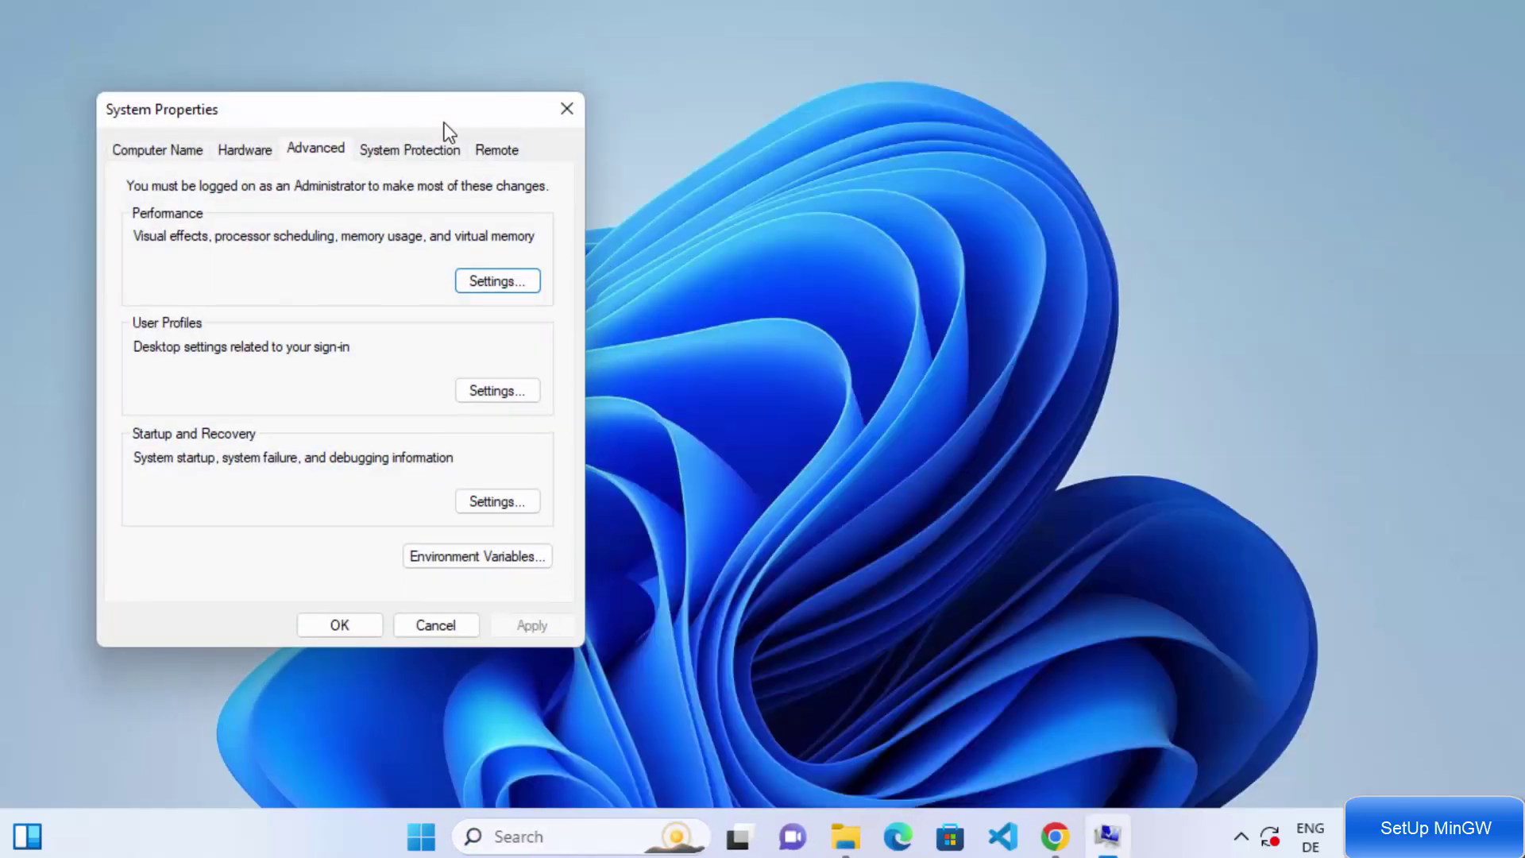
left_click_drag(443, 126, 866, 128)
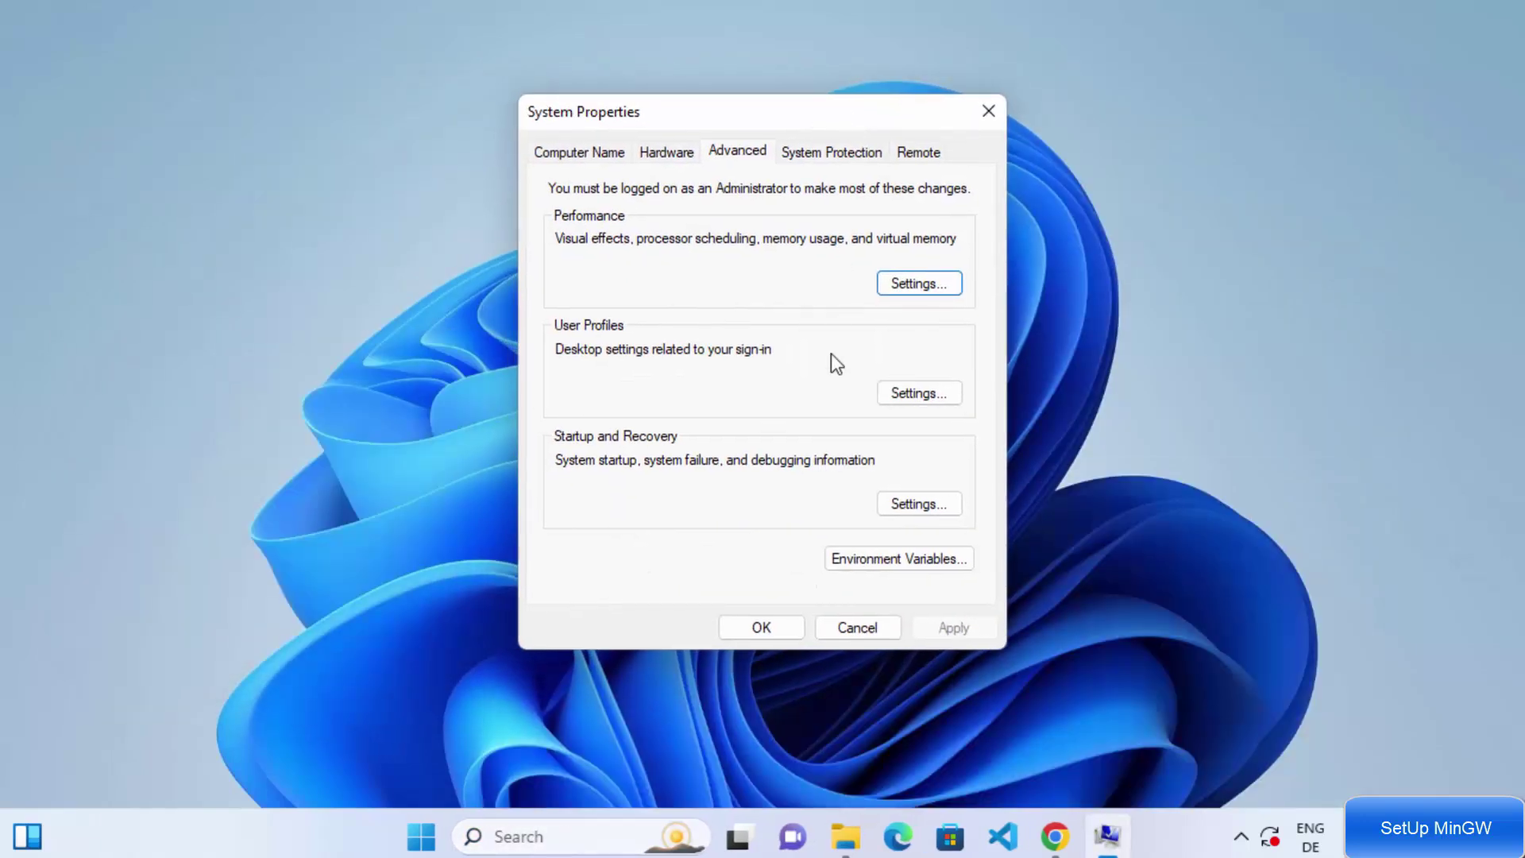
left_click(860, 560)
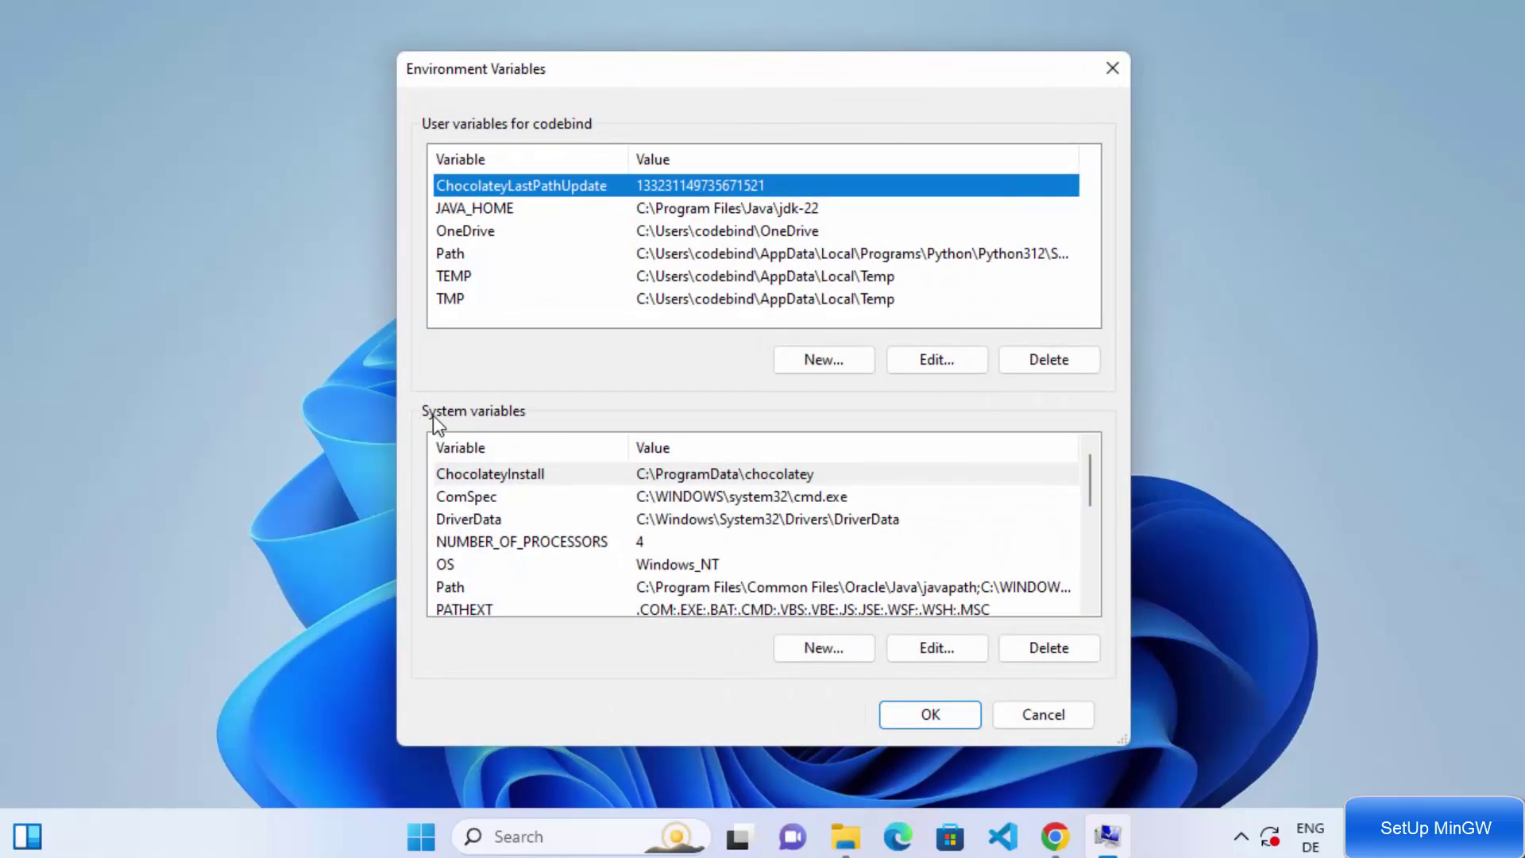
Add C:\MinGW\bin as a new entry to the system Path variable and confirm all the open dialogs
left_click(466, 586)
left_click(925, 648)
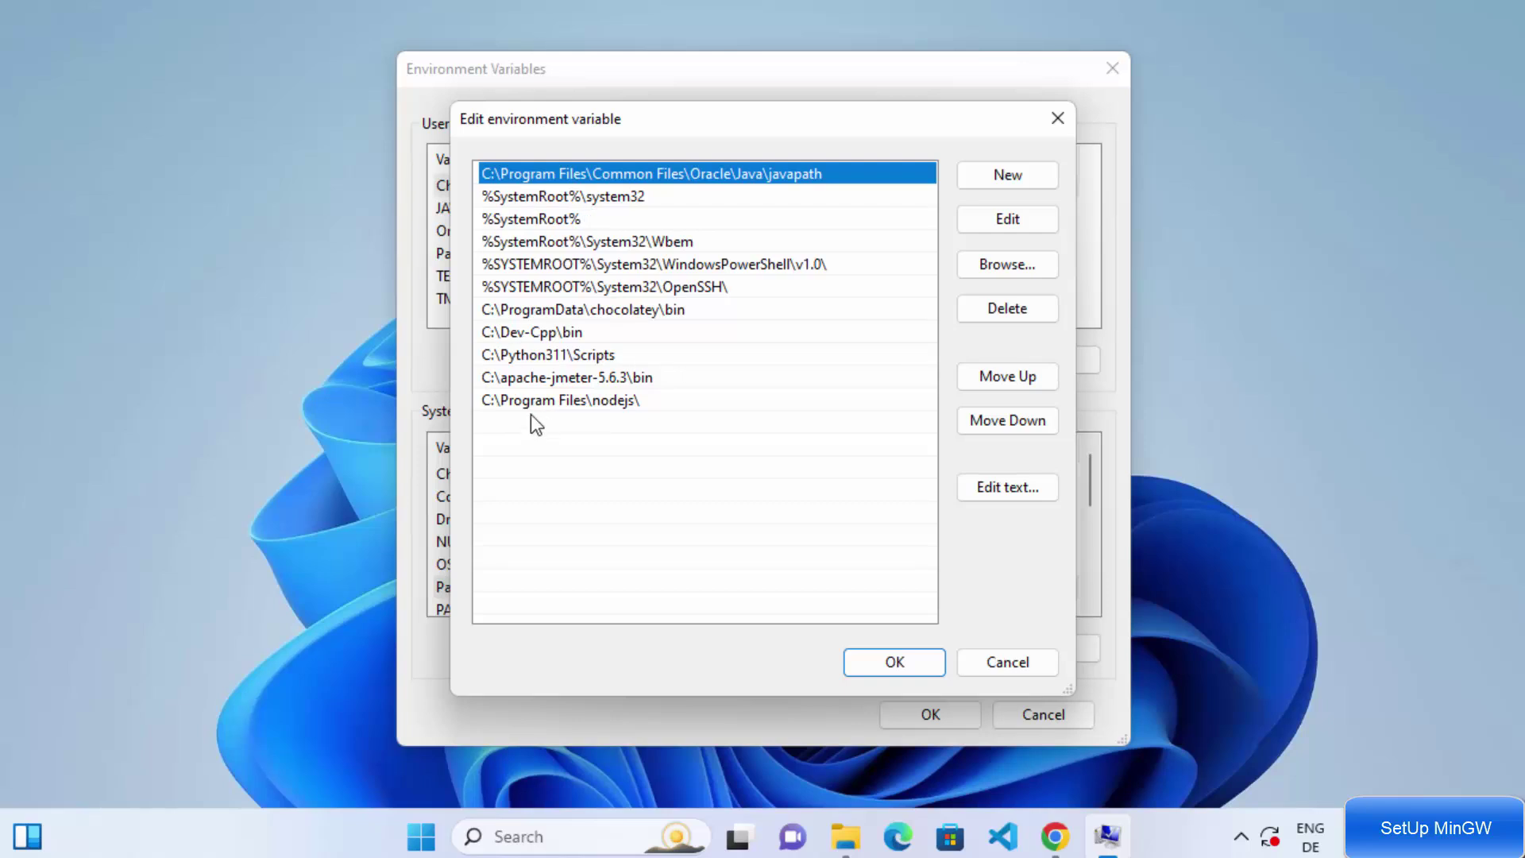
left_click(511, 425)
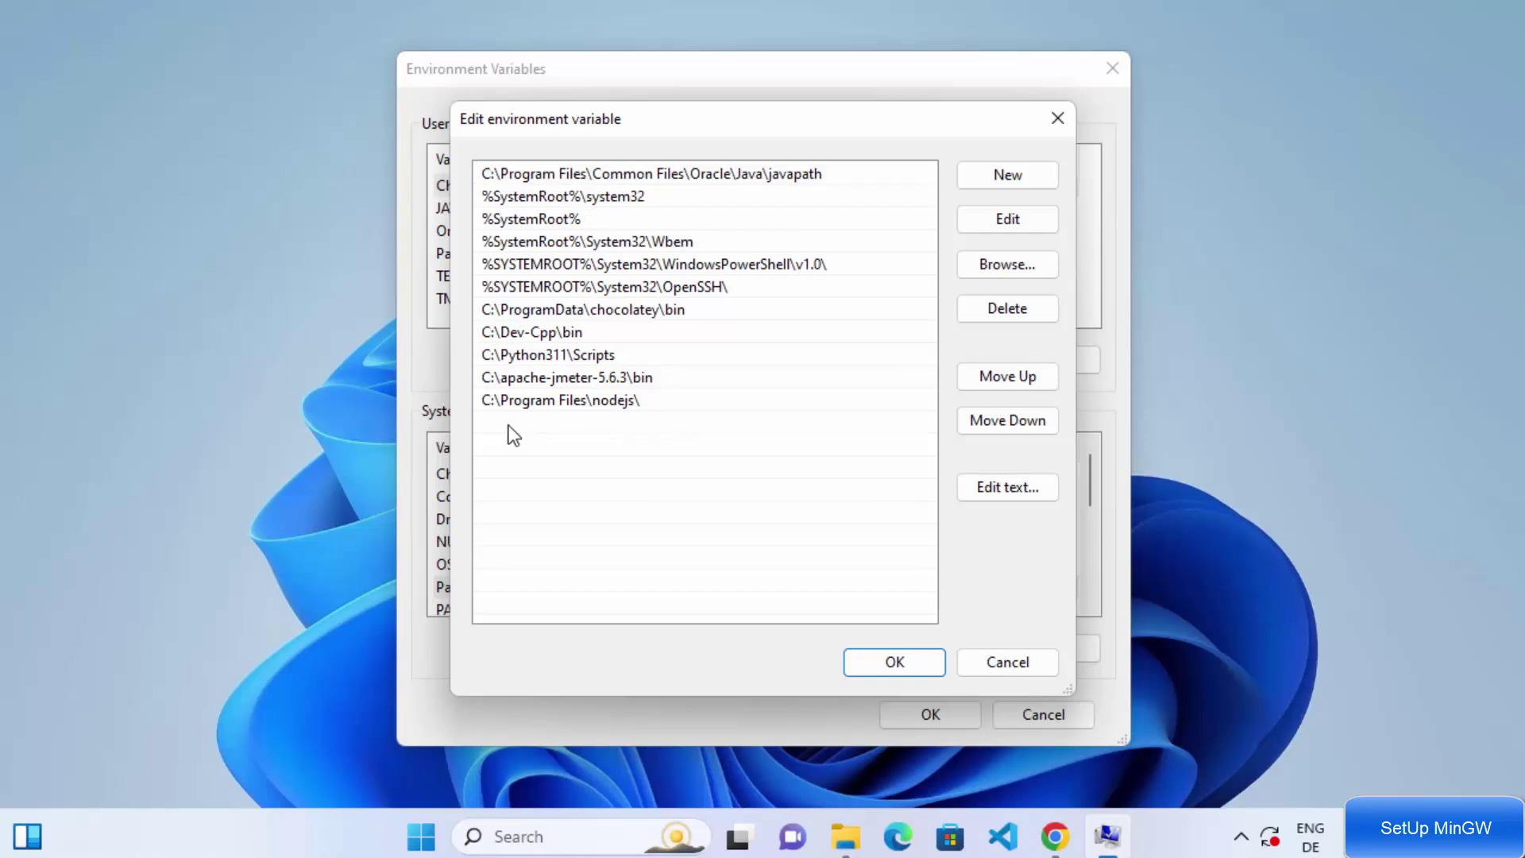
double_click(508, 427)
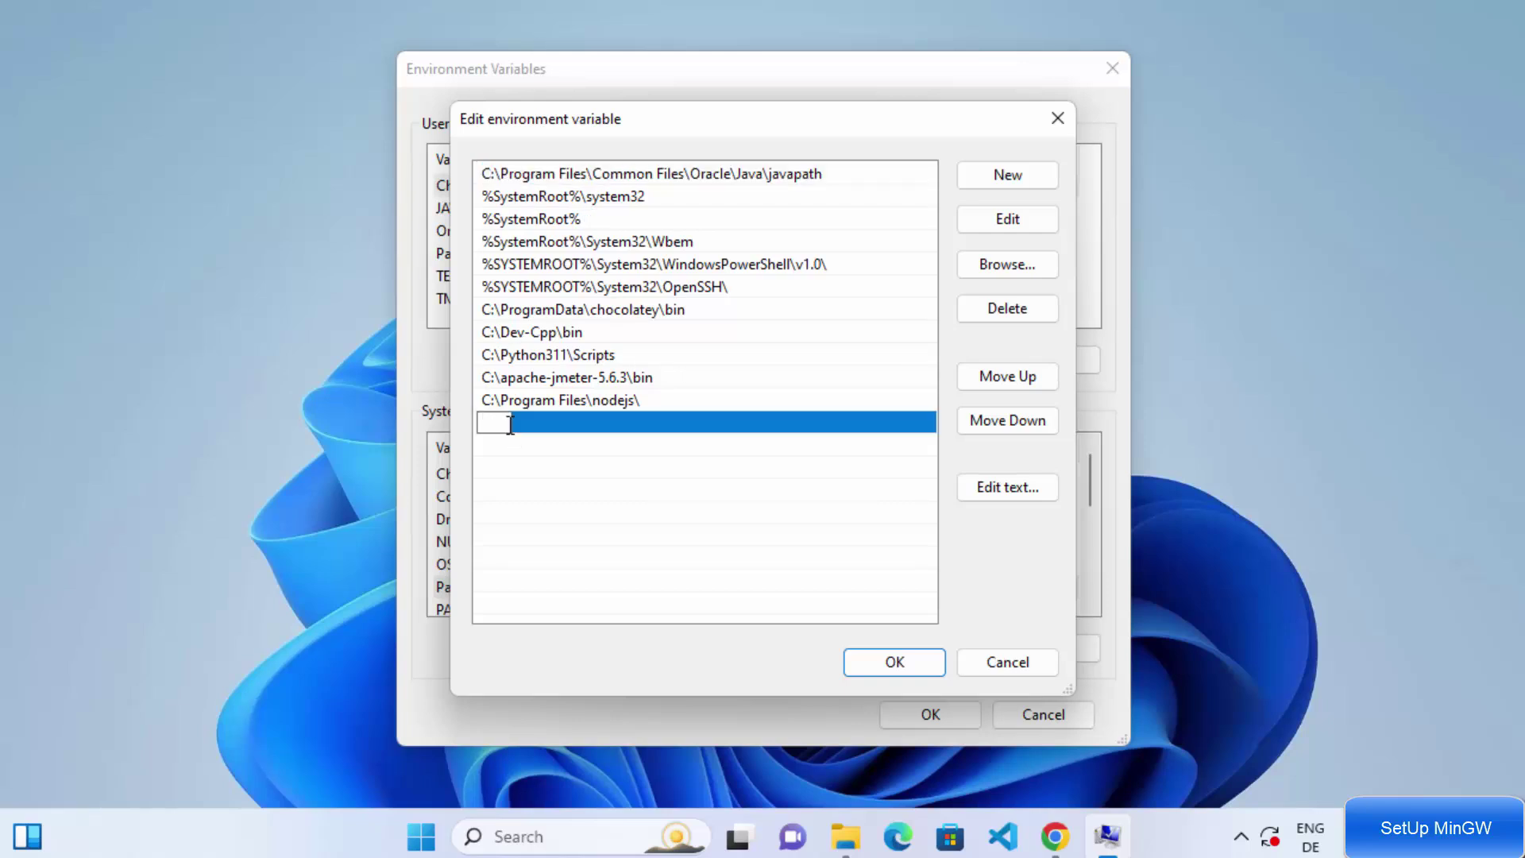
type("C:\\MinGW\\bin")
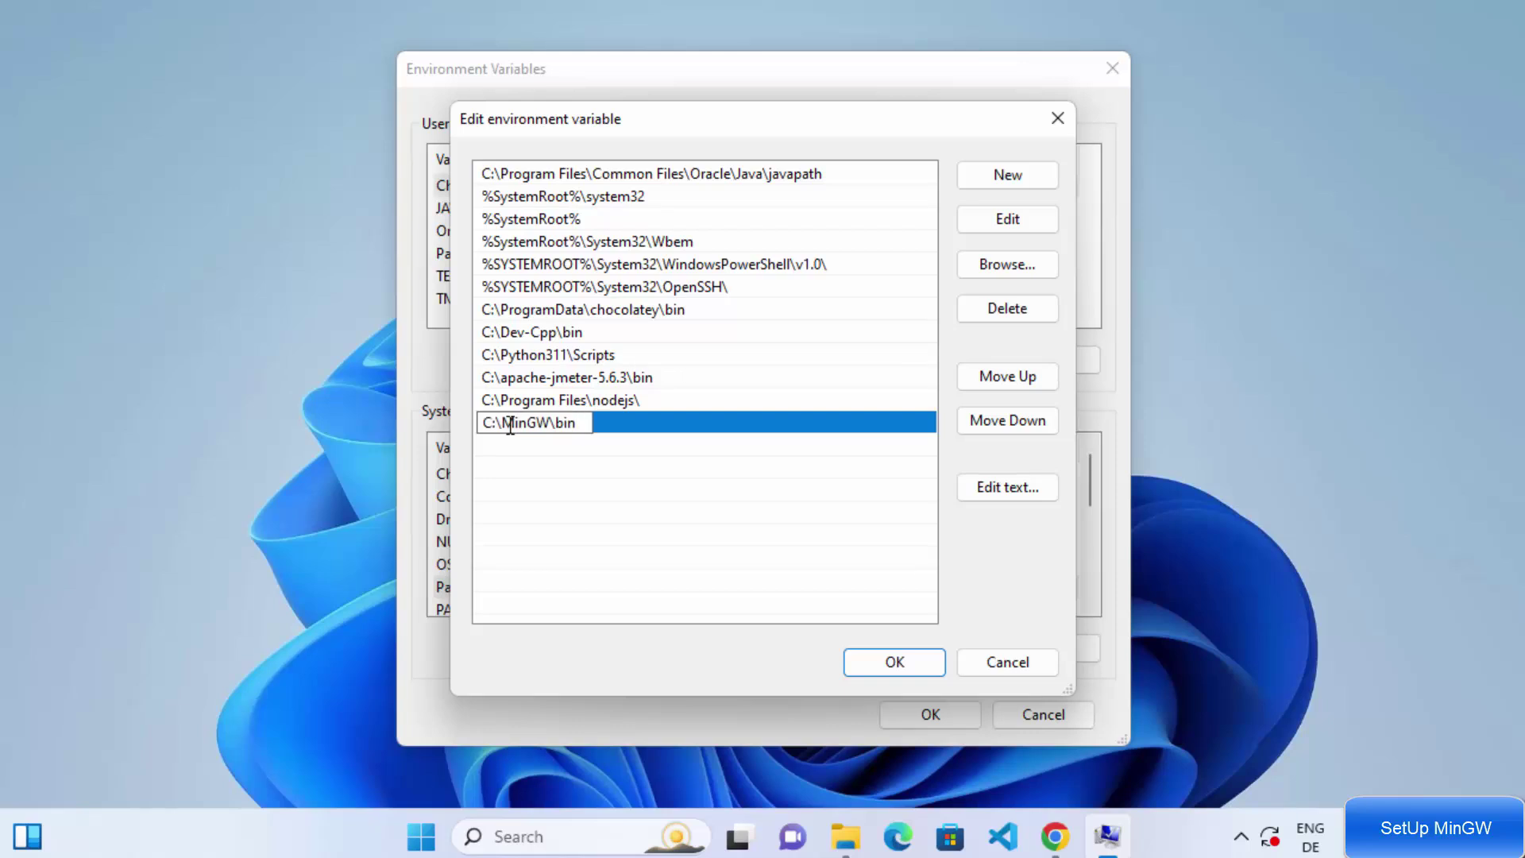
key("Return")
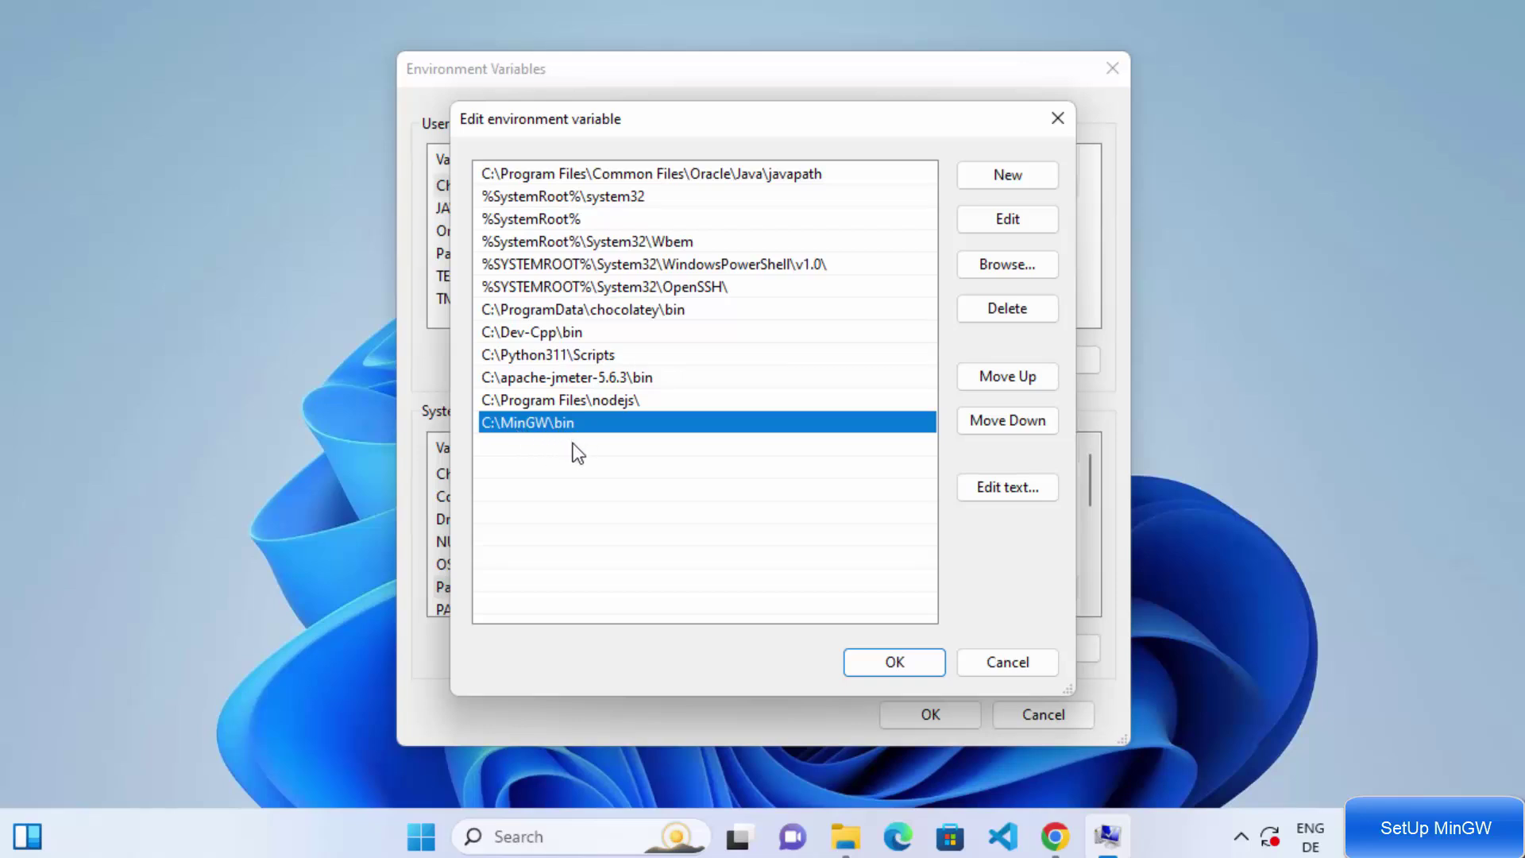
left_click(879, 666)
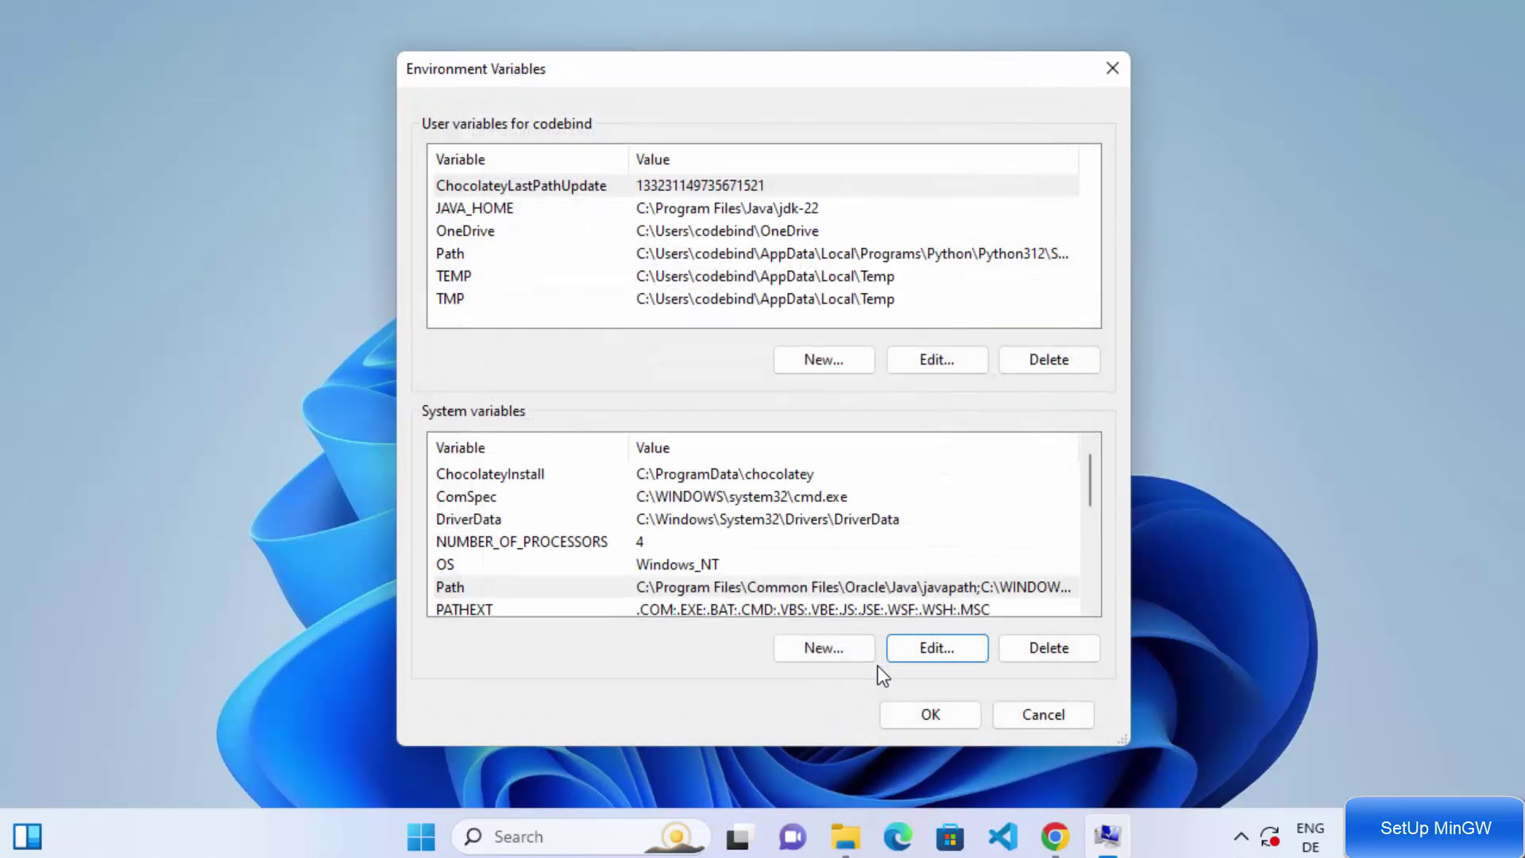
left_click(931, 717)
left_click(755, 621)
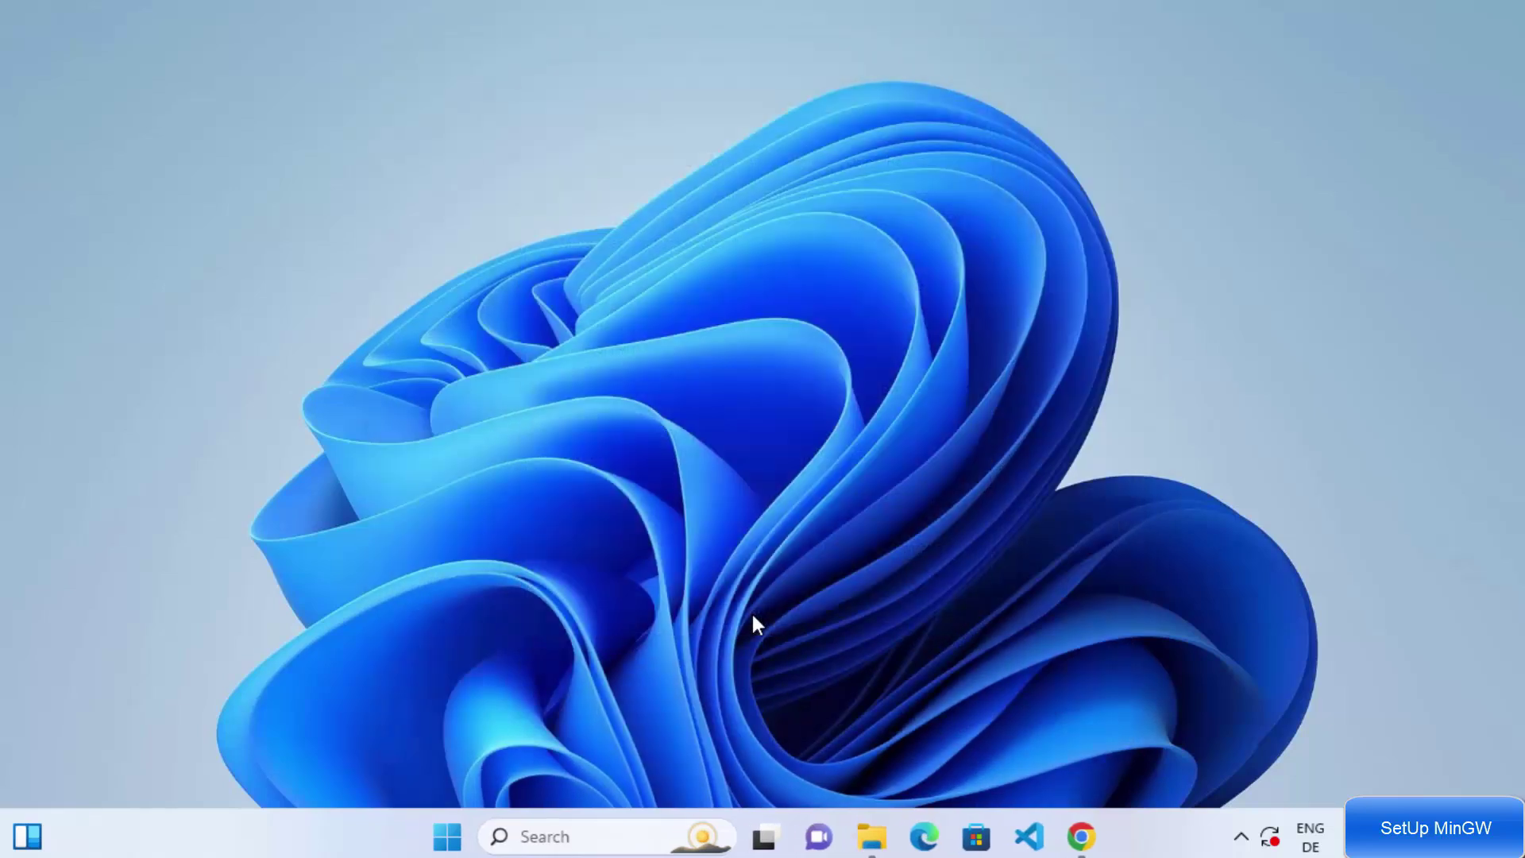
Open Command Prompt and check the installed C compiler's version with gcc --version
left_click(612, 829)
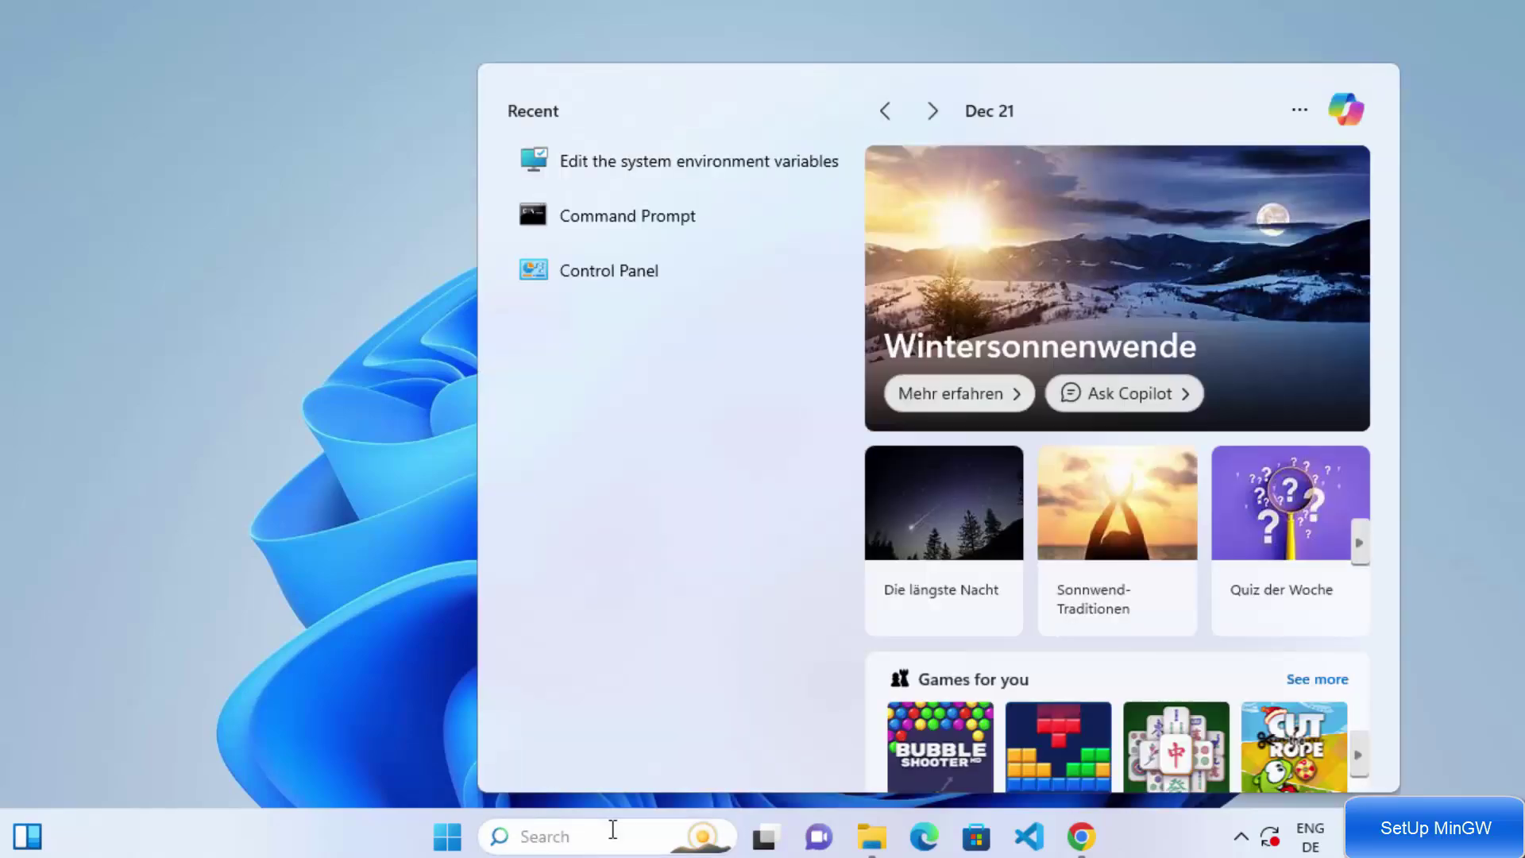
type("cmd")
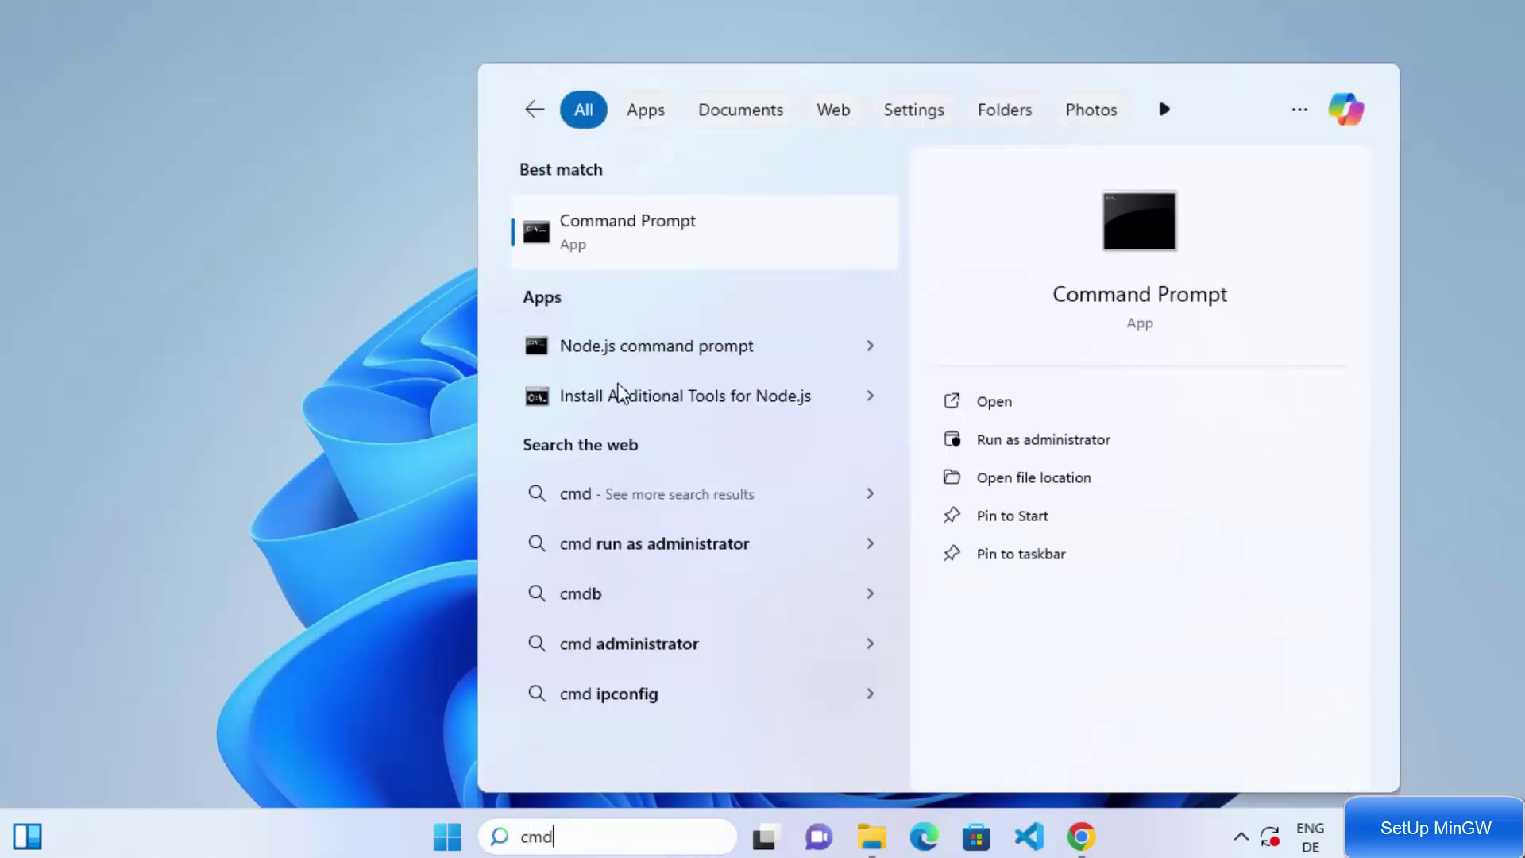
left_click(636, 255)
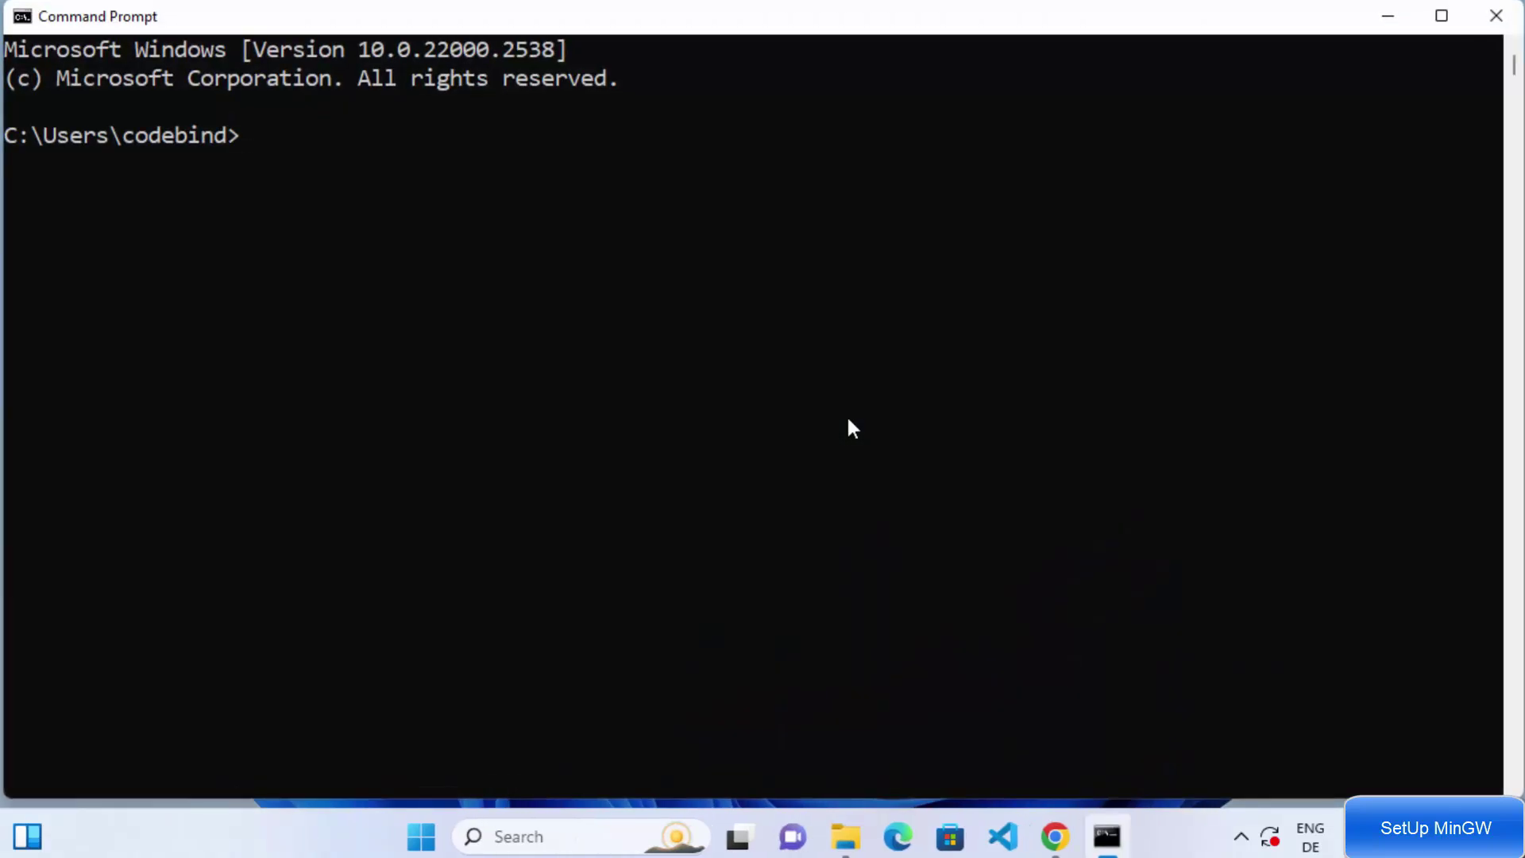
type("gcc --version")
key("Return")
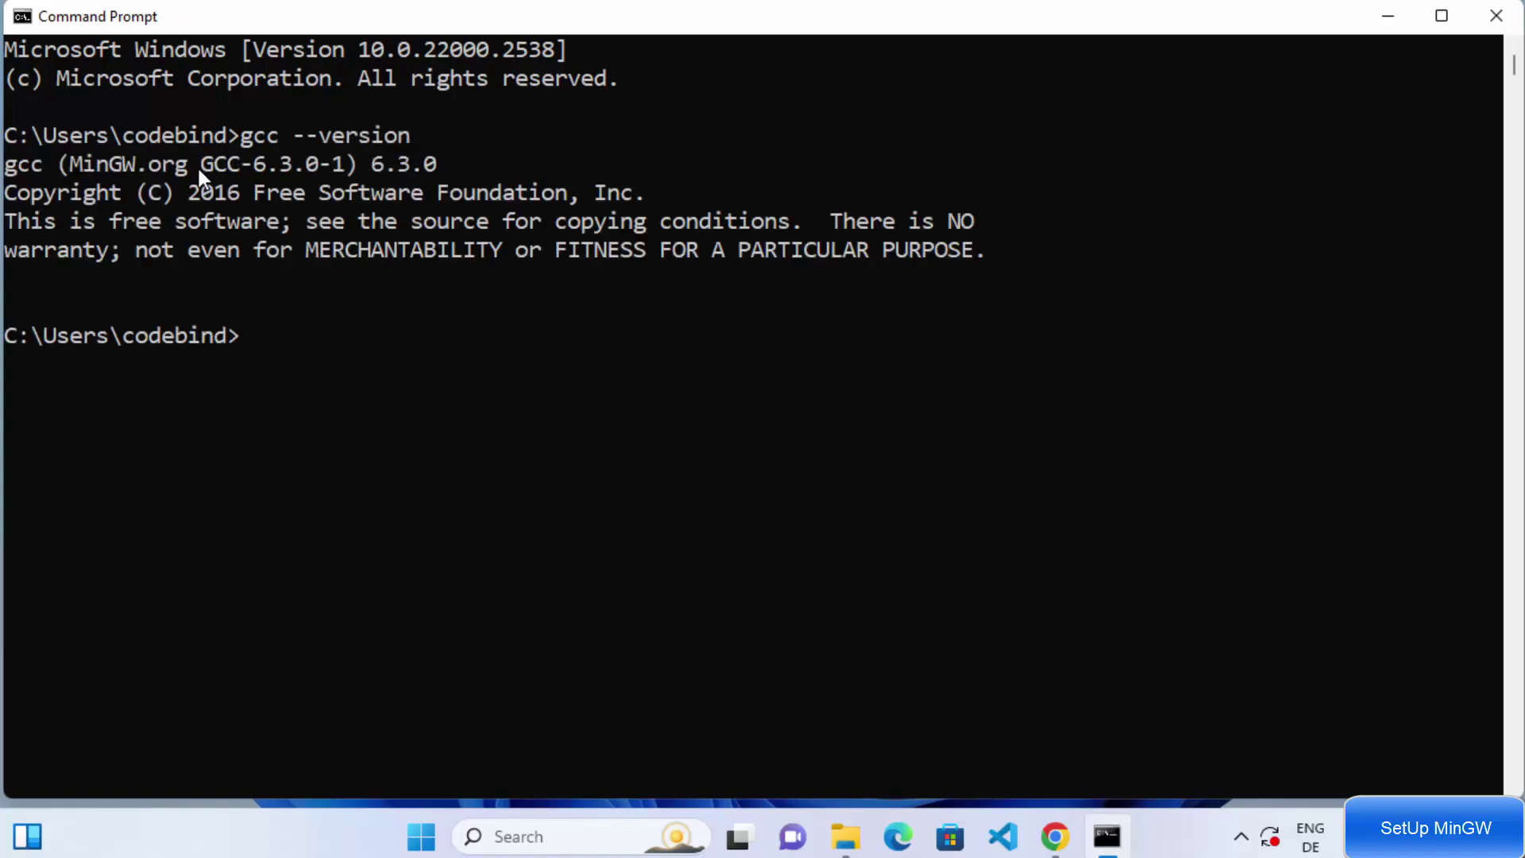
left_click_drag(361, 163, 435, 169)
Check the installed C++ compiler's version with g++ --version
left_click(390, 421)
type("g++ --version")
key("Return")
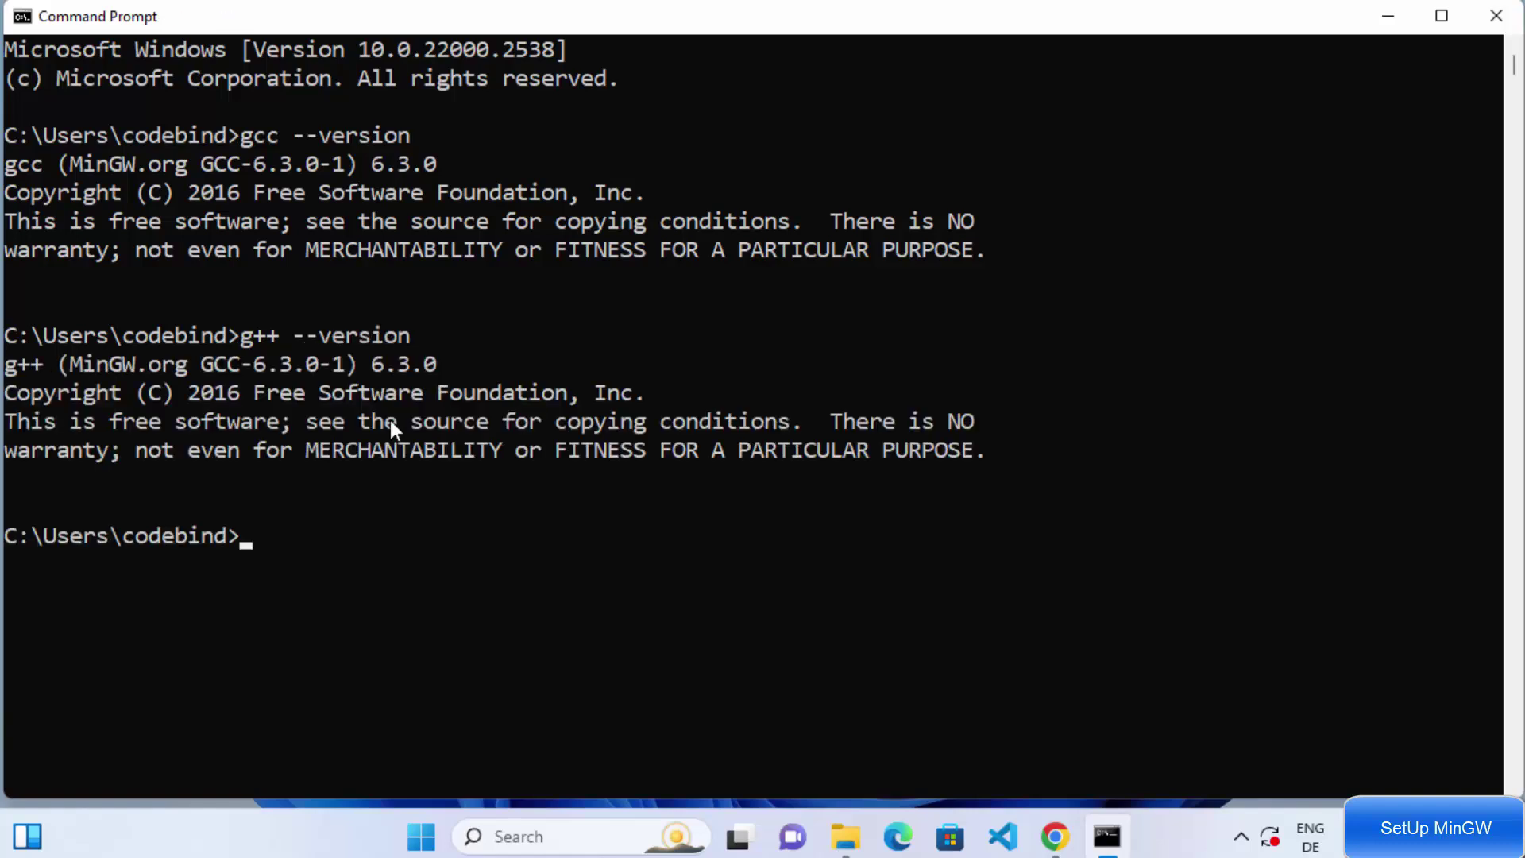
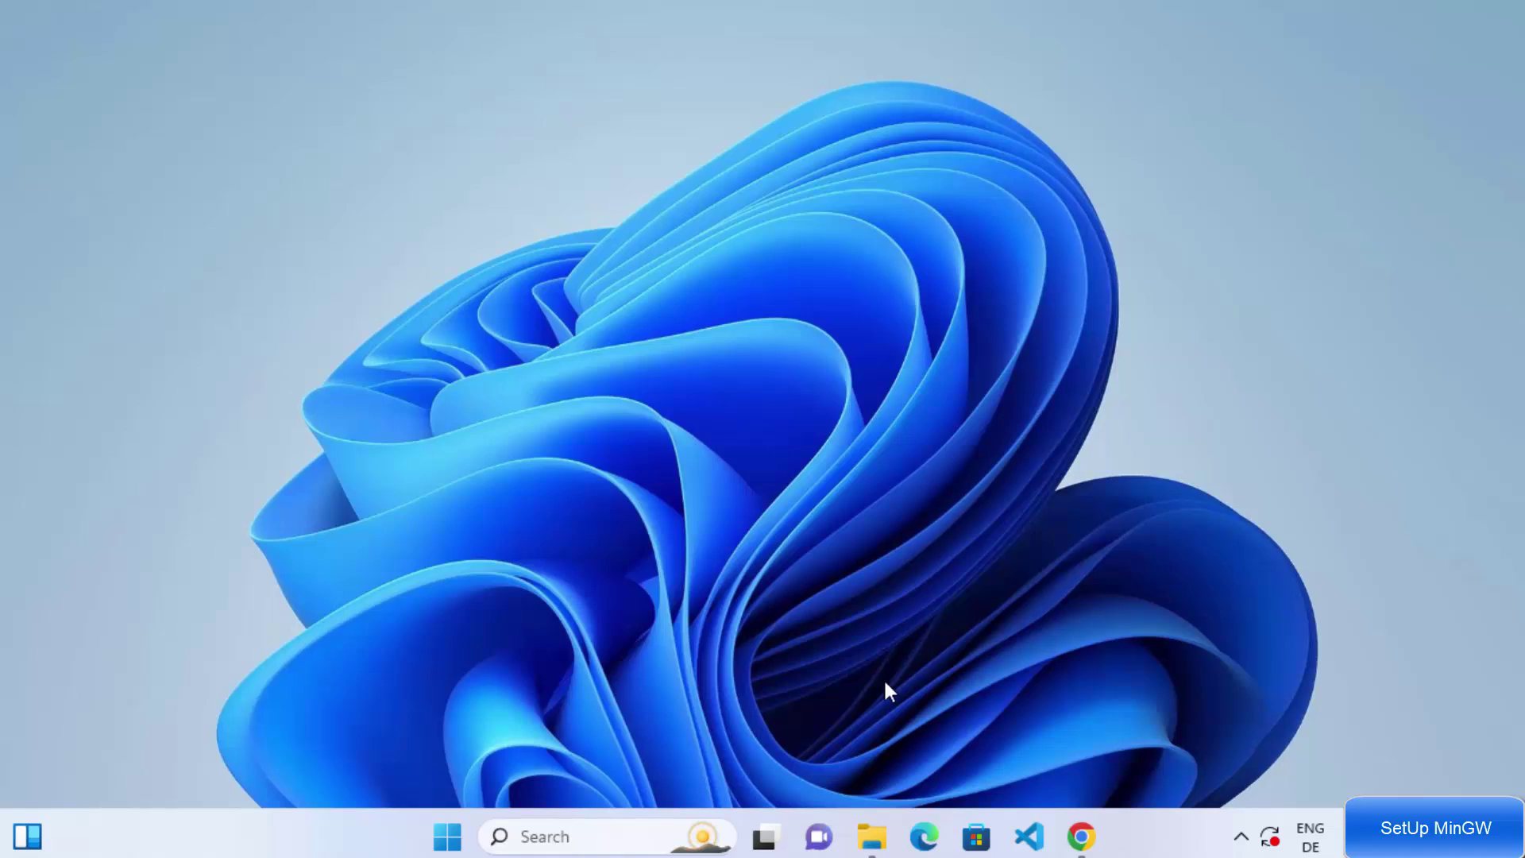
Switch to File Explorer and open the test folder inside Documents
left_click(871, 836)
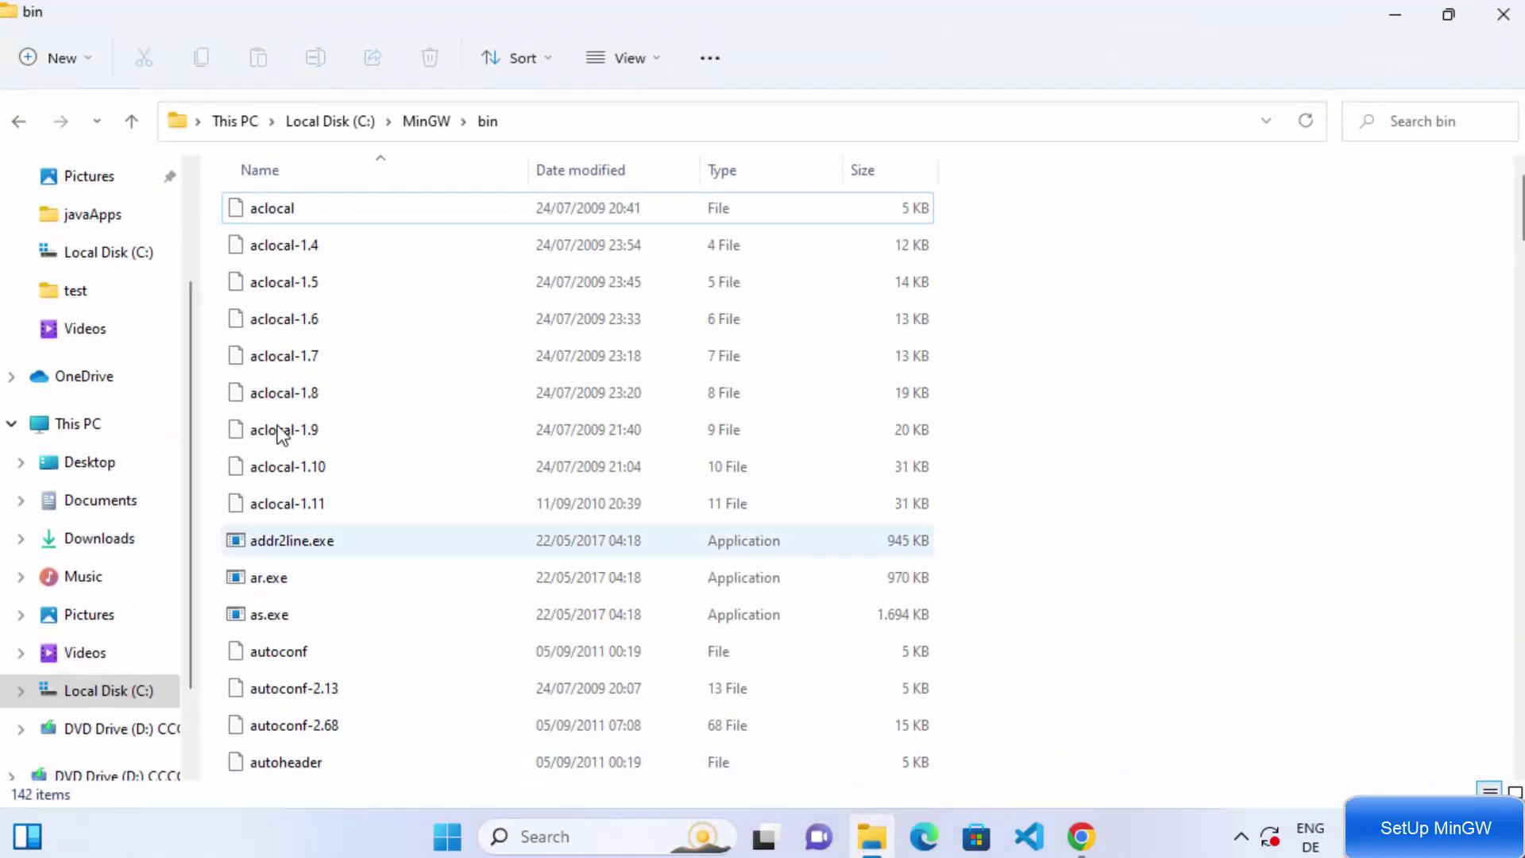
scroll(94, 253, "up", 2)
left_click(95, 259)
left_click(85, 262)
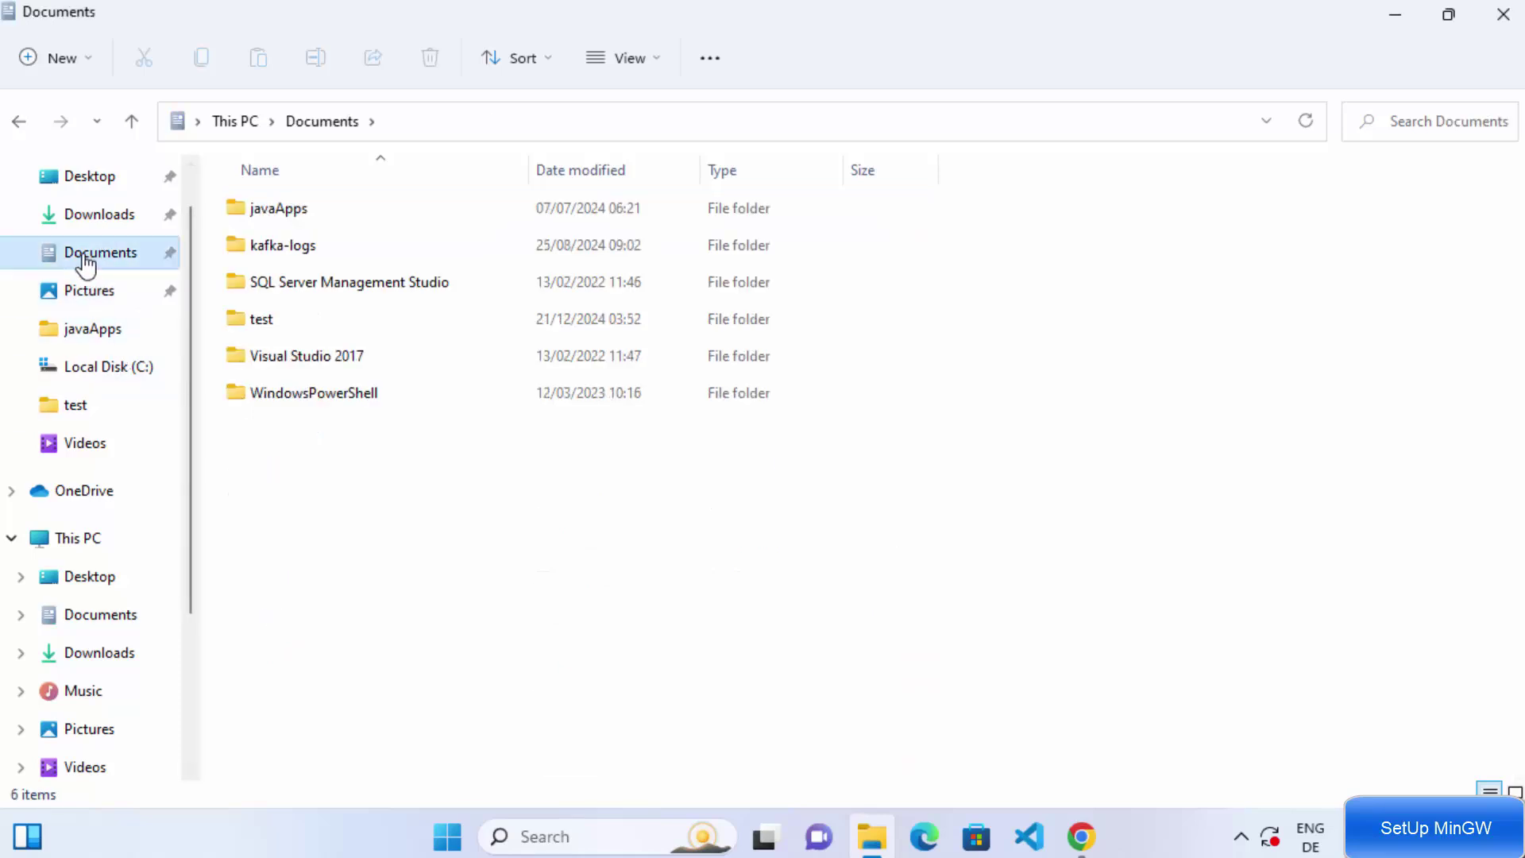
double_click(265, 321)
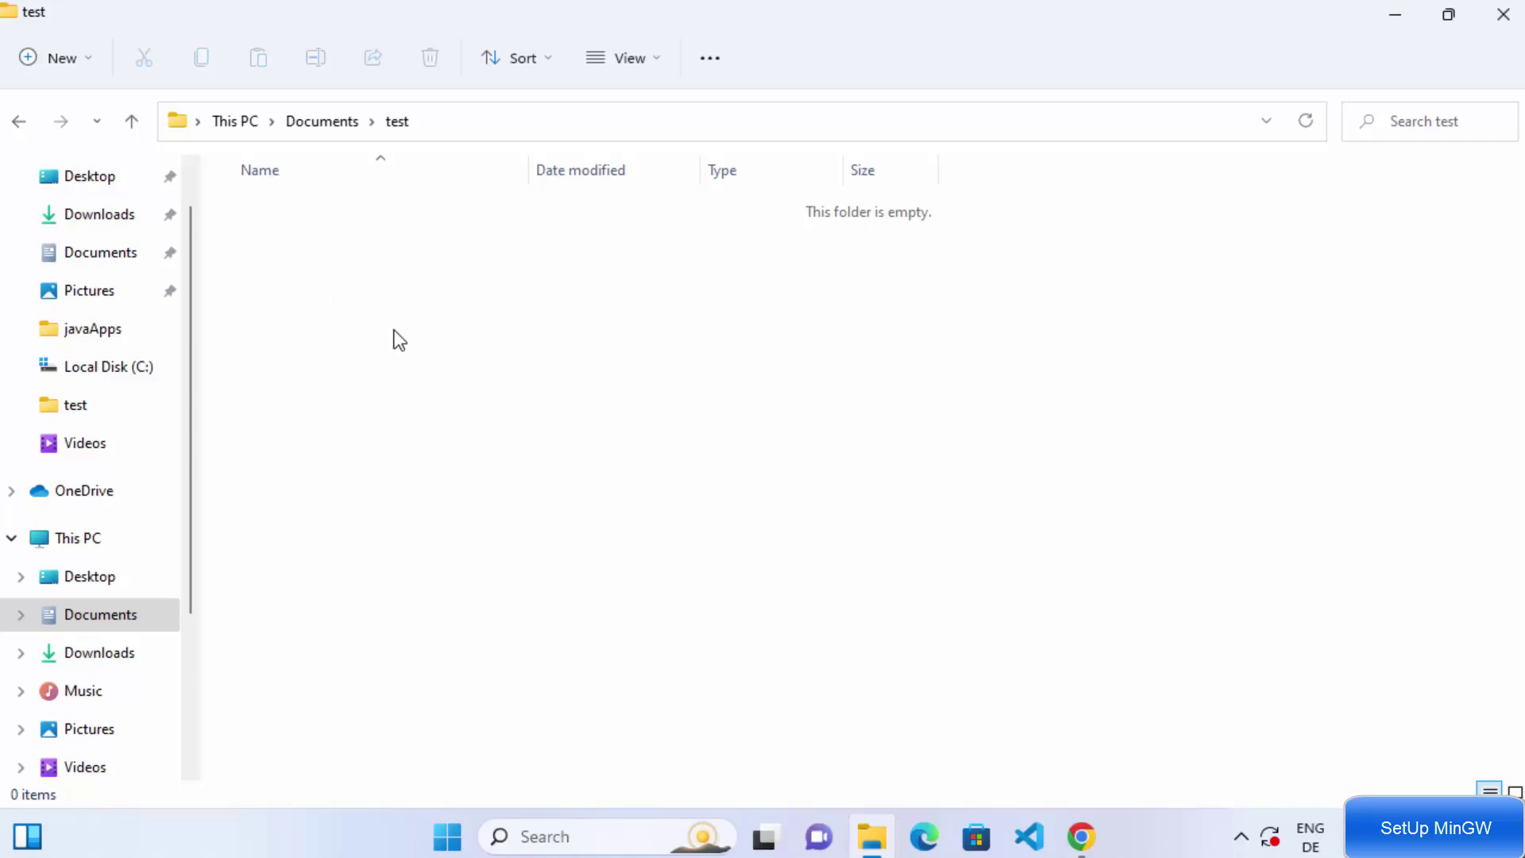
Create a new text document in the test folder
right_click(354, 269)
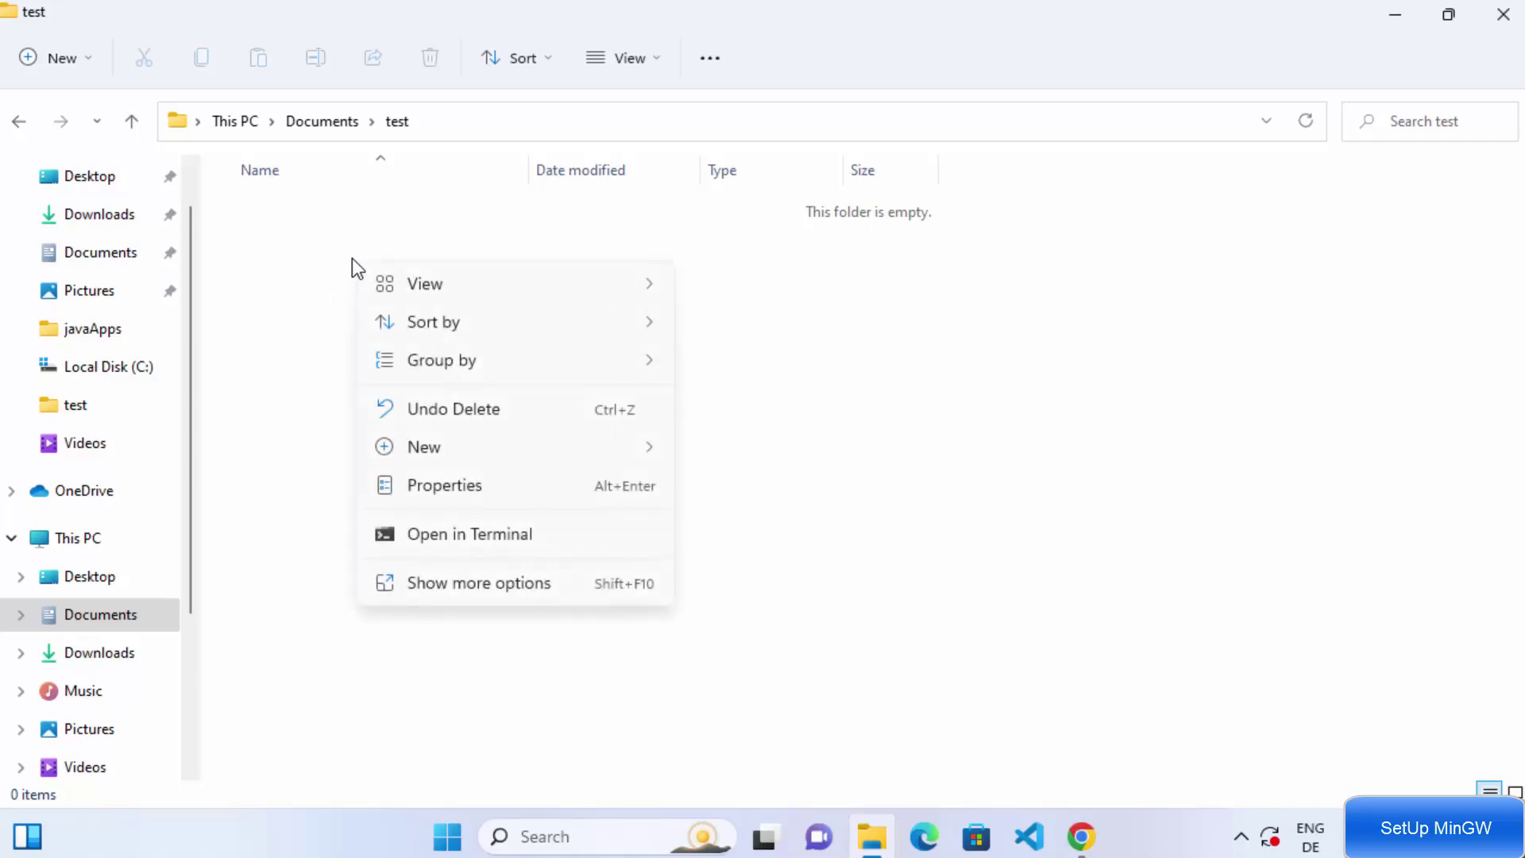
left_click(484, 581)
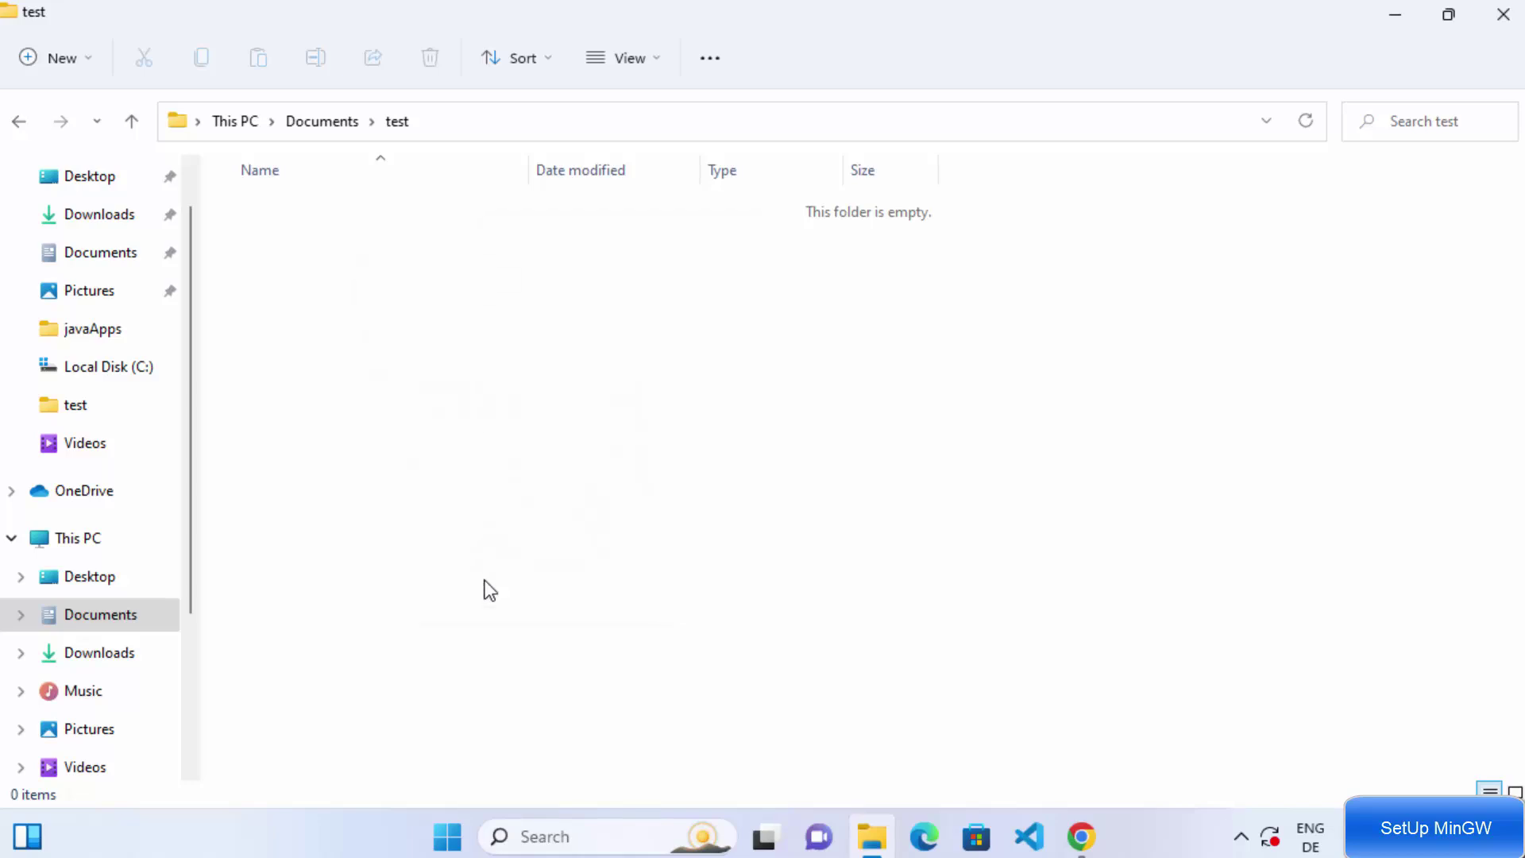
mouse_move(608, 532)
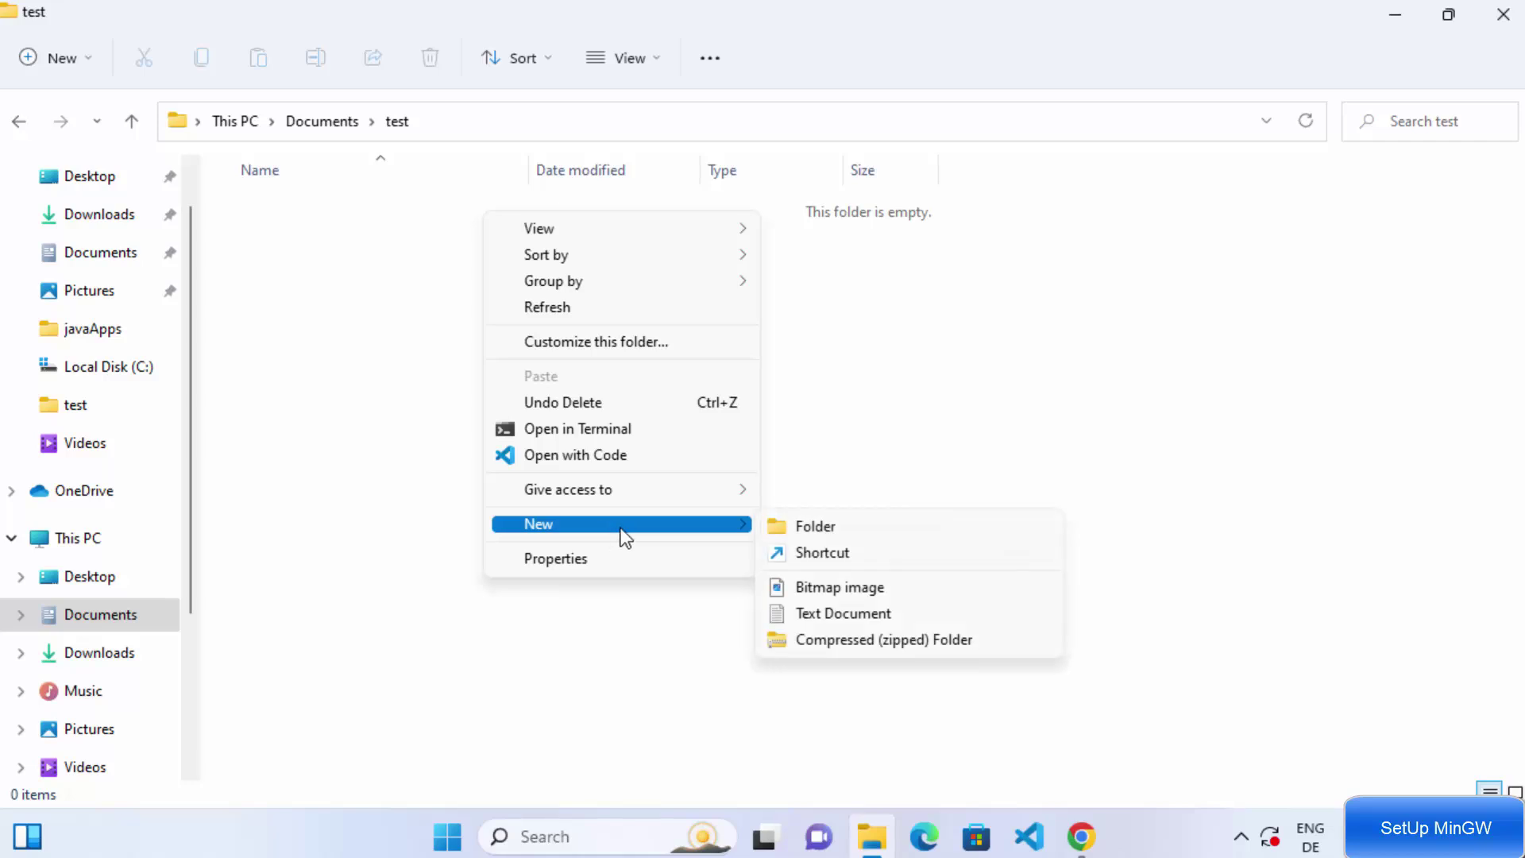
left_click(812, 617)
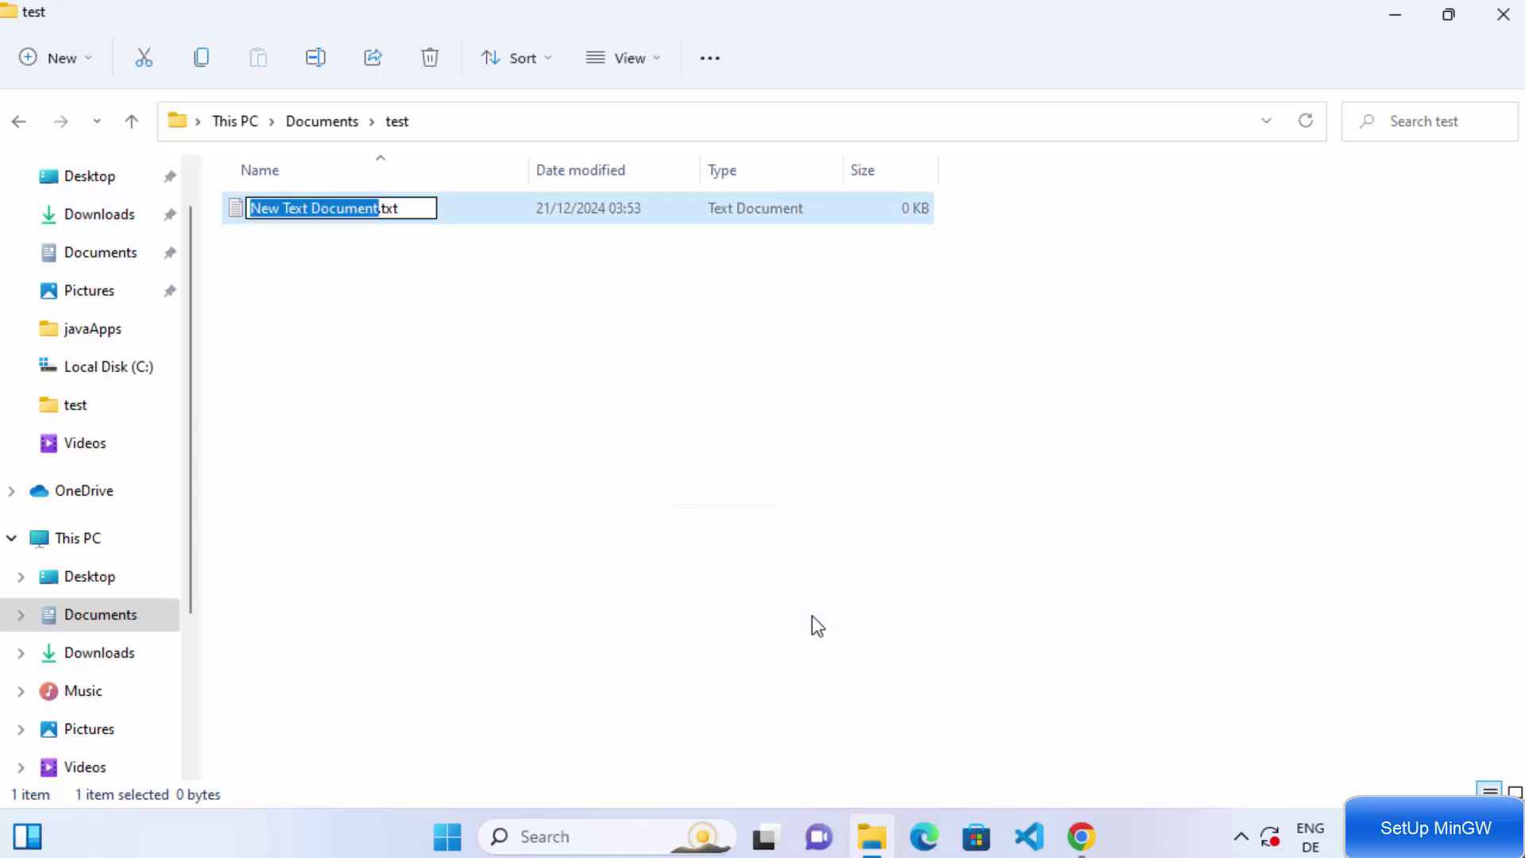
Name the new text document hello.c, replacing the txt extension, and accept the extension change
type("hell")
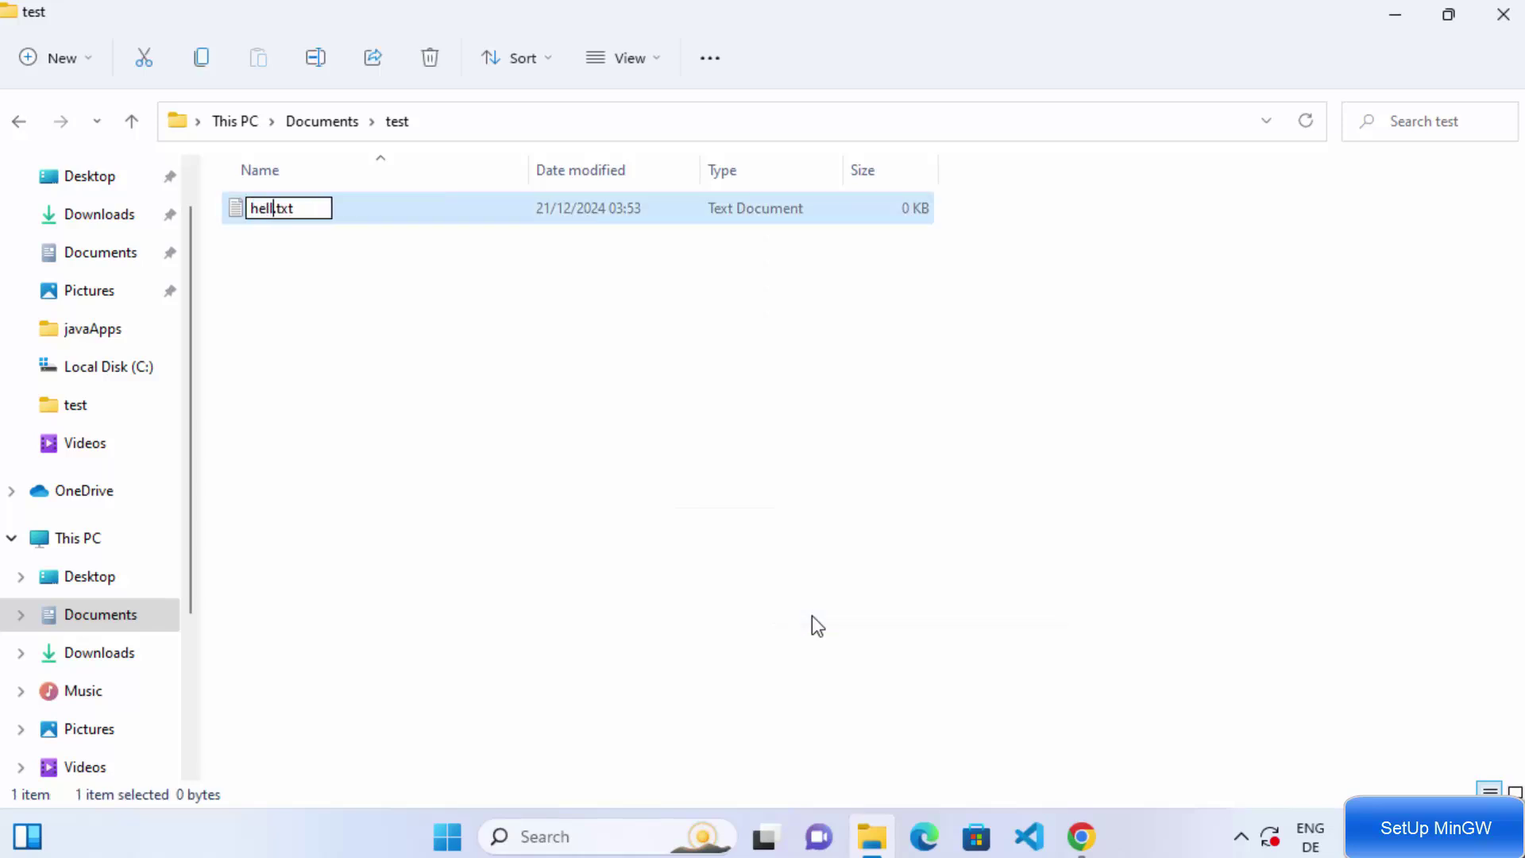
type("o")
key("Right")
key("Right")
key("Right")
key("Right")
key("BackSpace")
key("BackSpace")
key("BackSpace")
type("c")
key("Return")
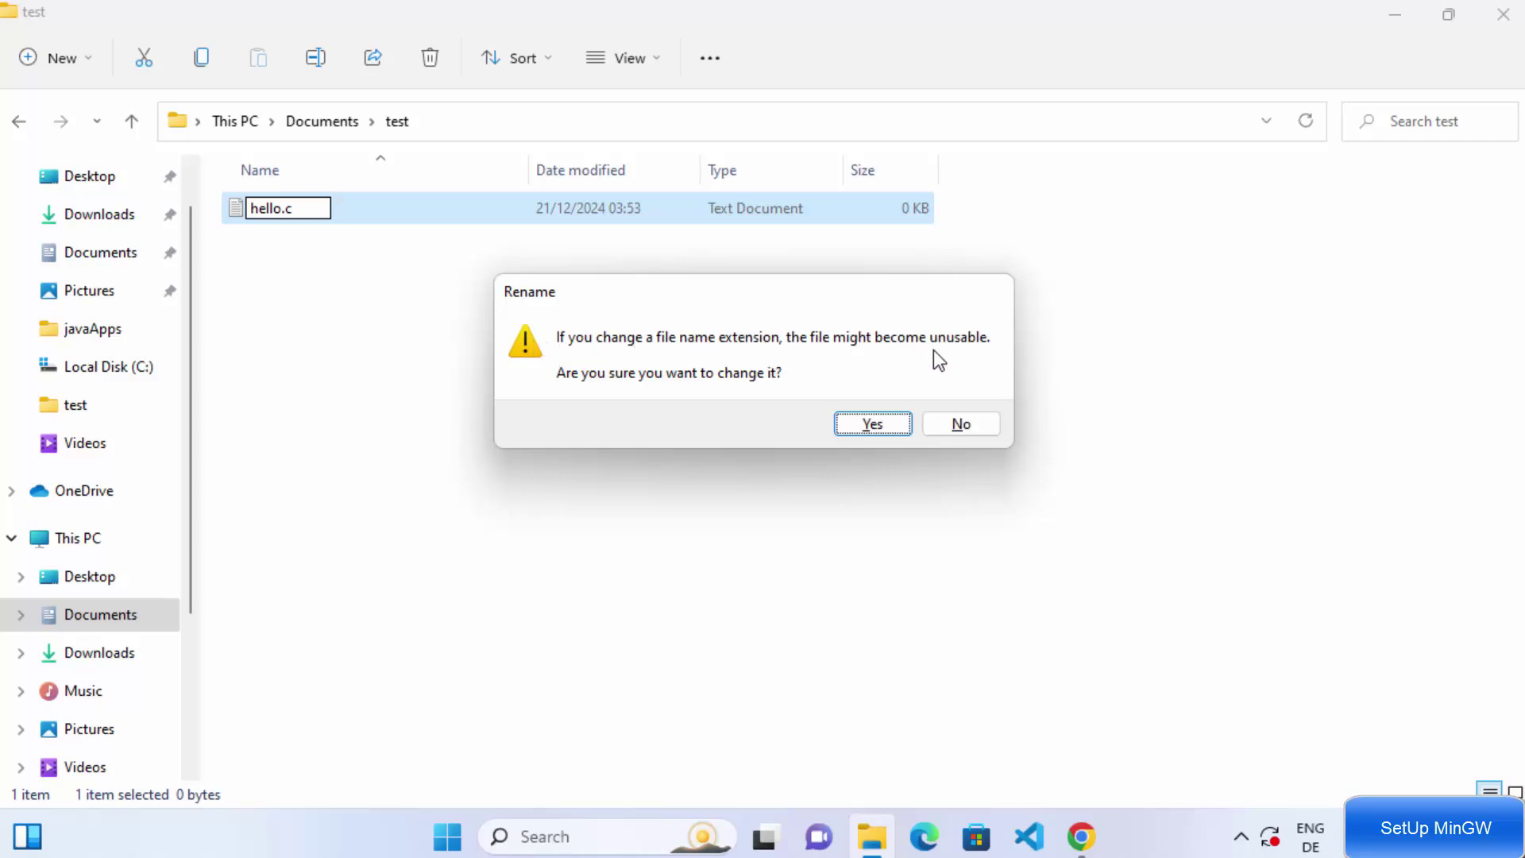
left_click(883, 426)
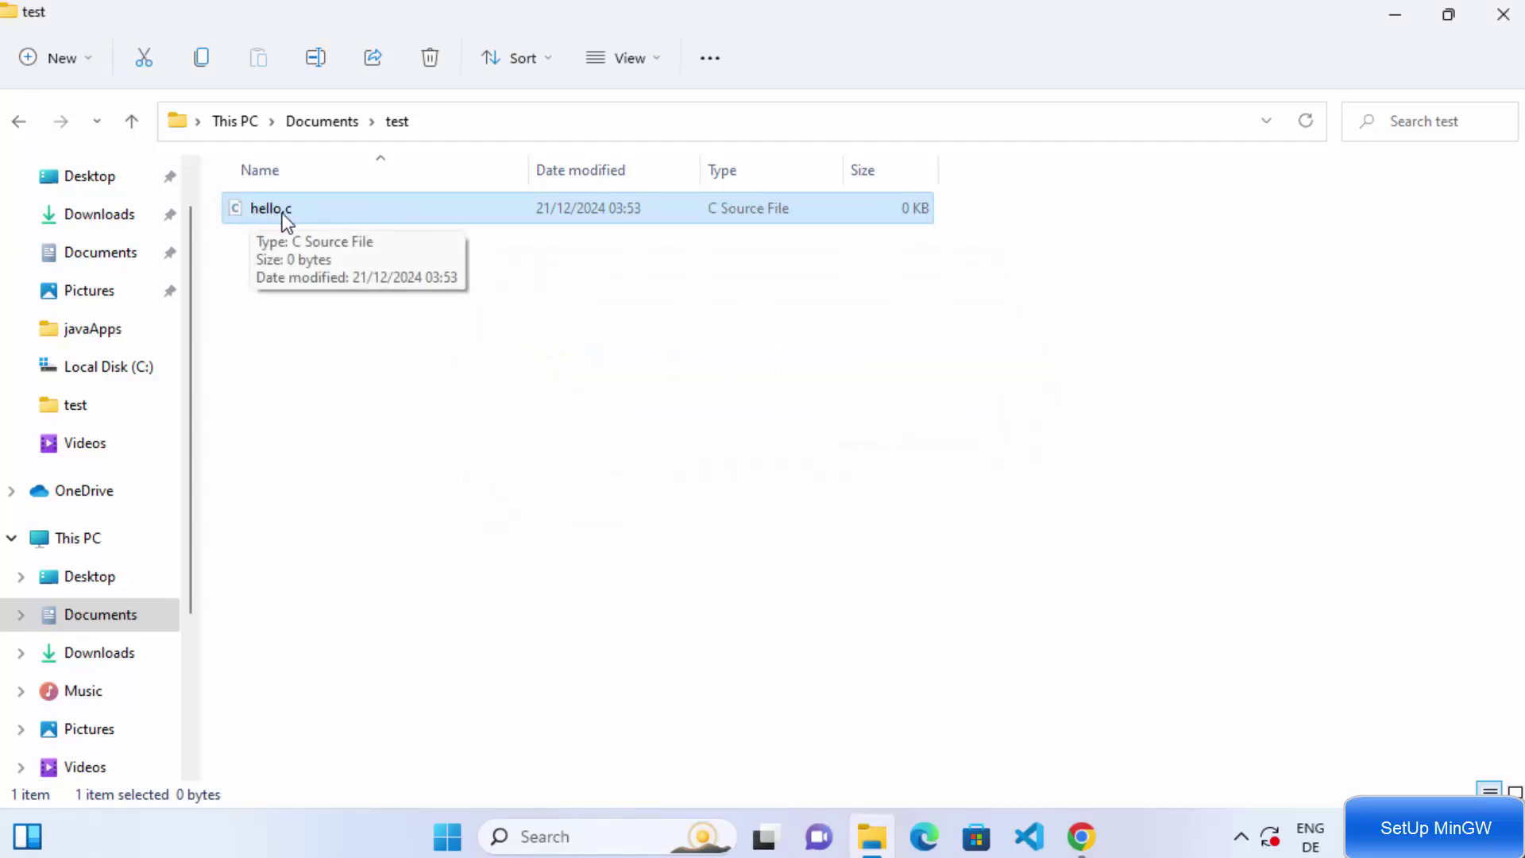
left_click(486, 301)
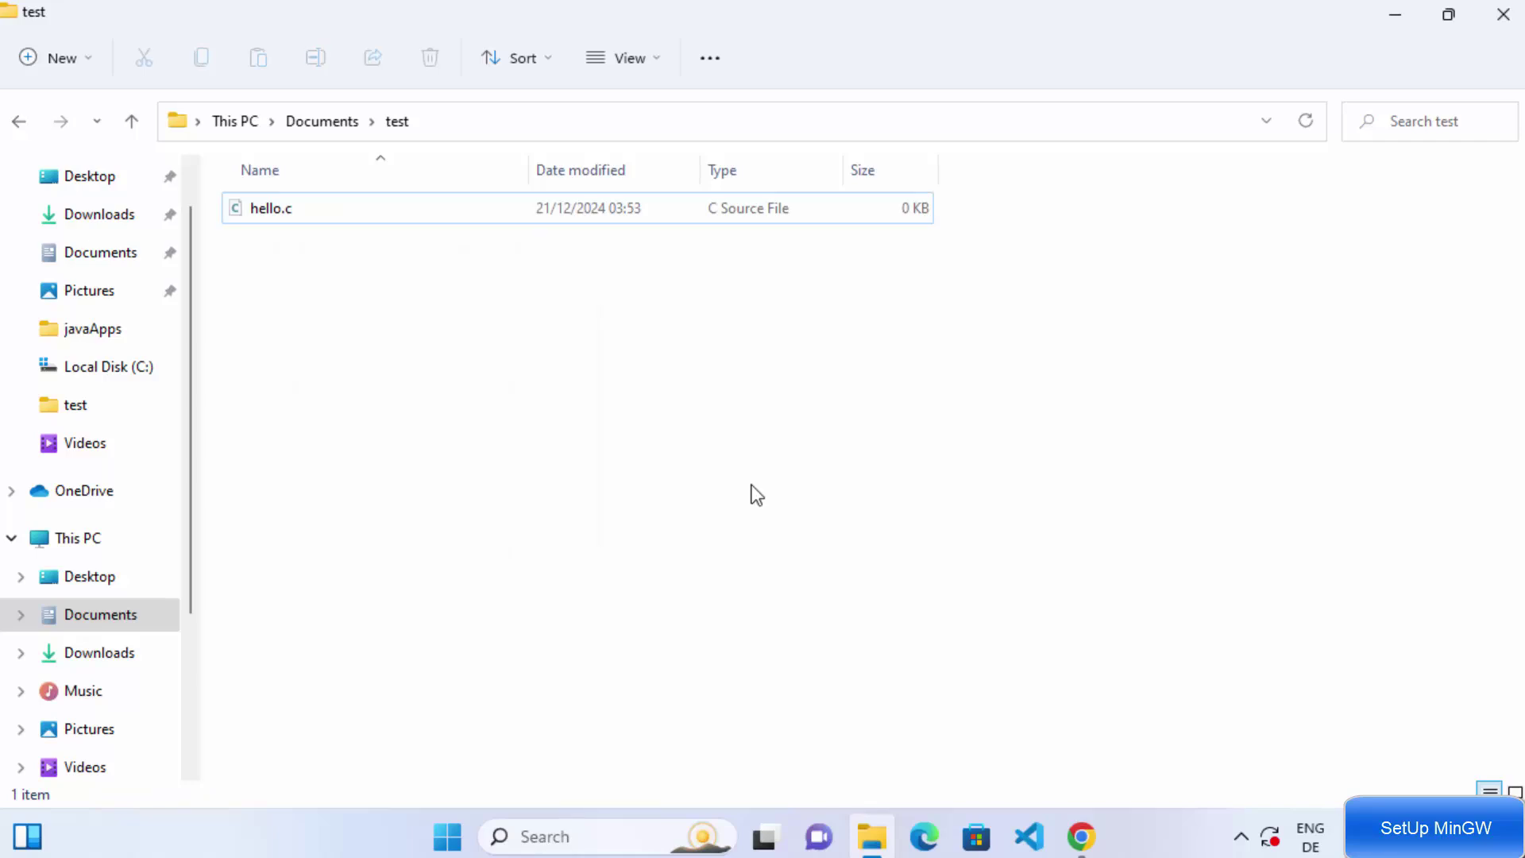
Open hello.c with Notepad by choosing it from the additional apps, without making it the default for .c files
left_click(279, 213)
right_click(282, 216)
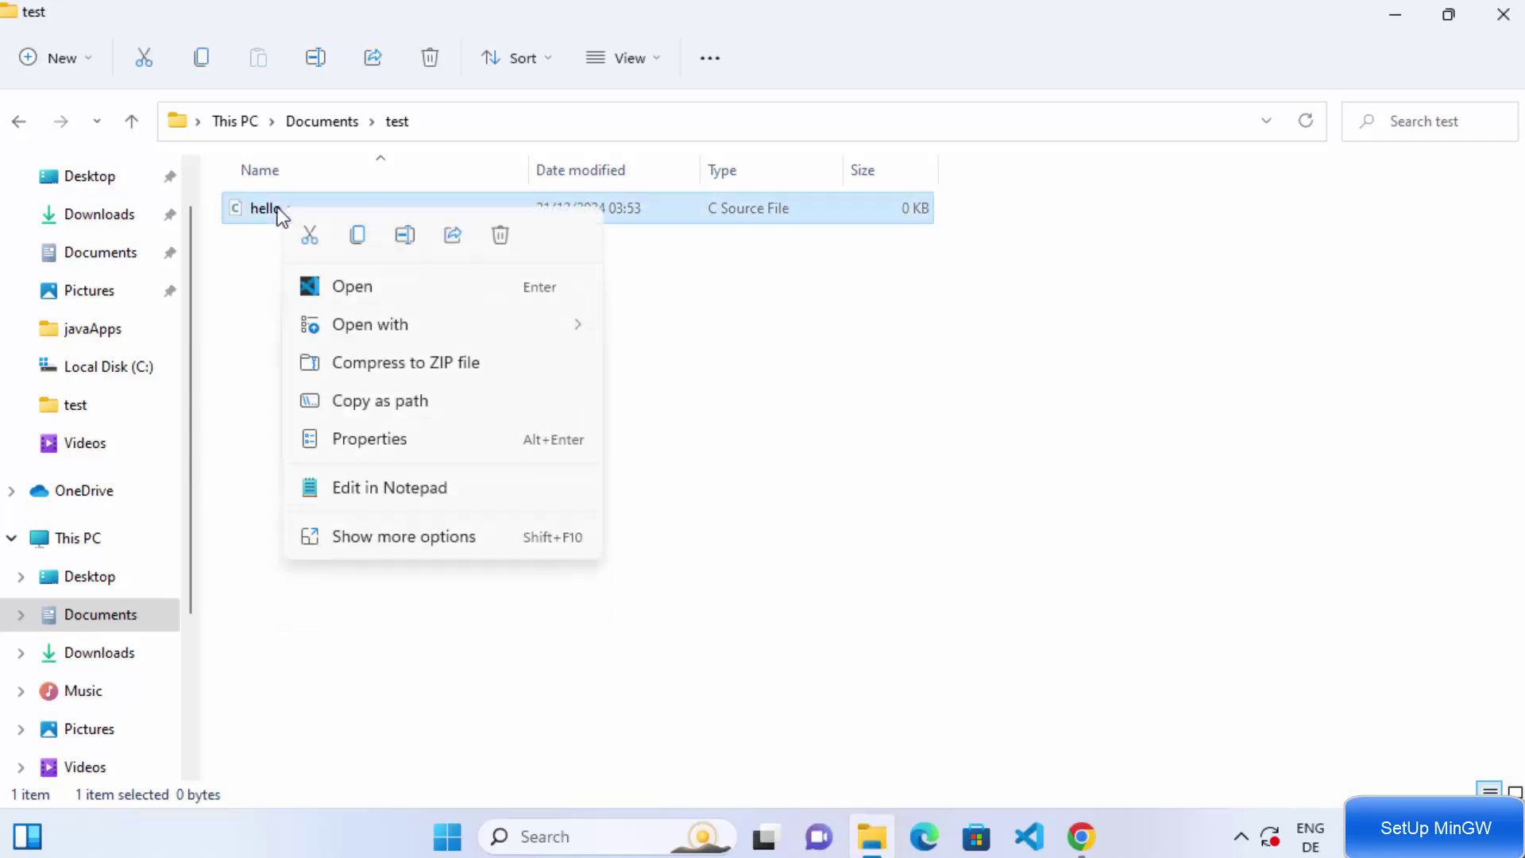
mouse_move(383, 330)
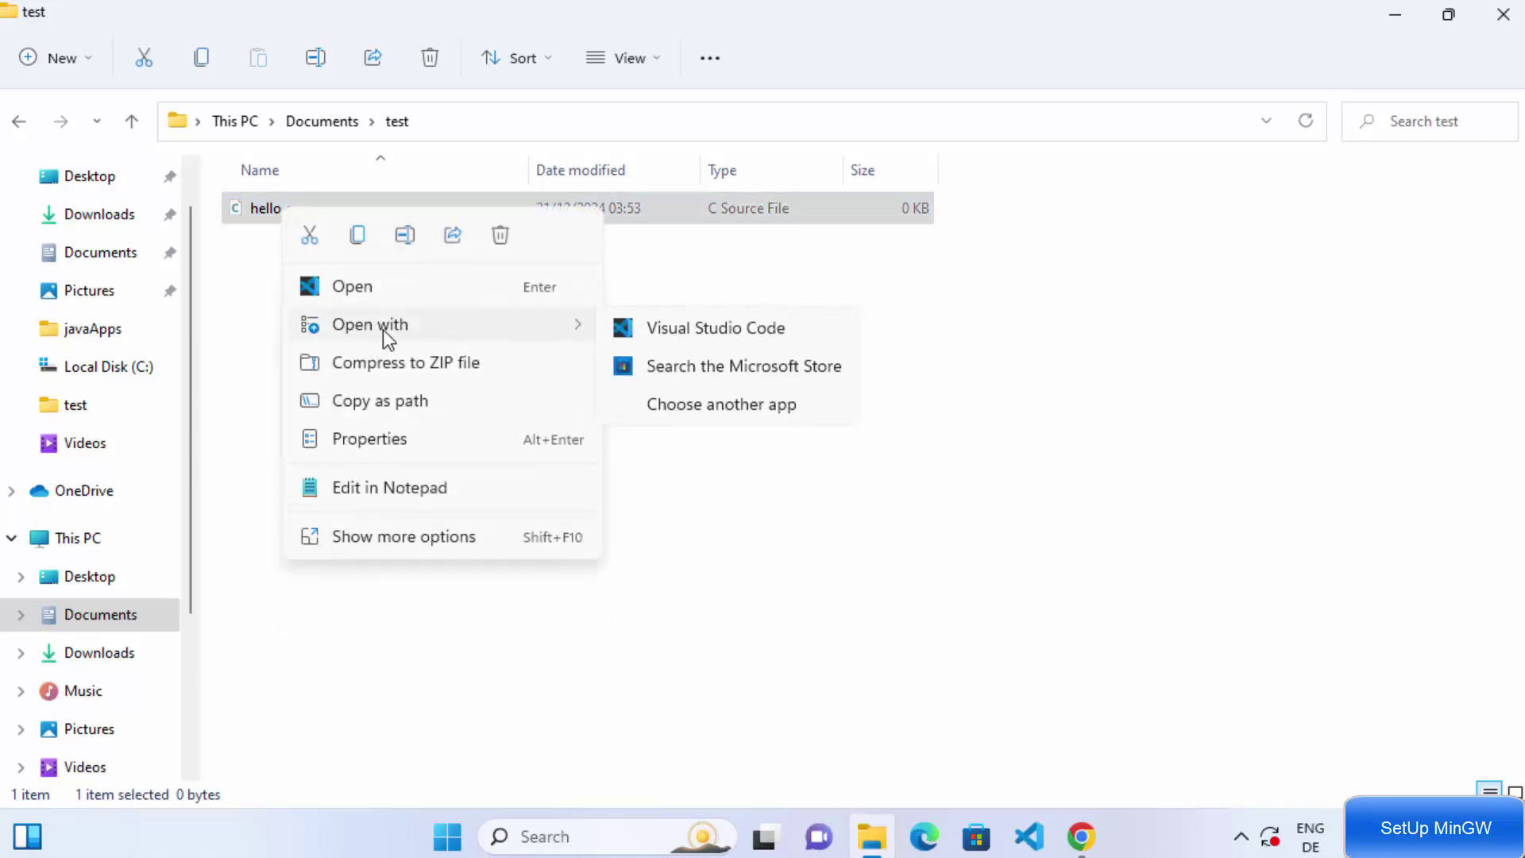
left_click(701, 402)
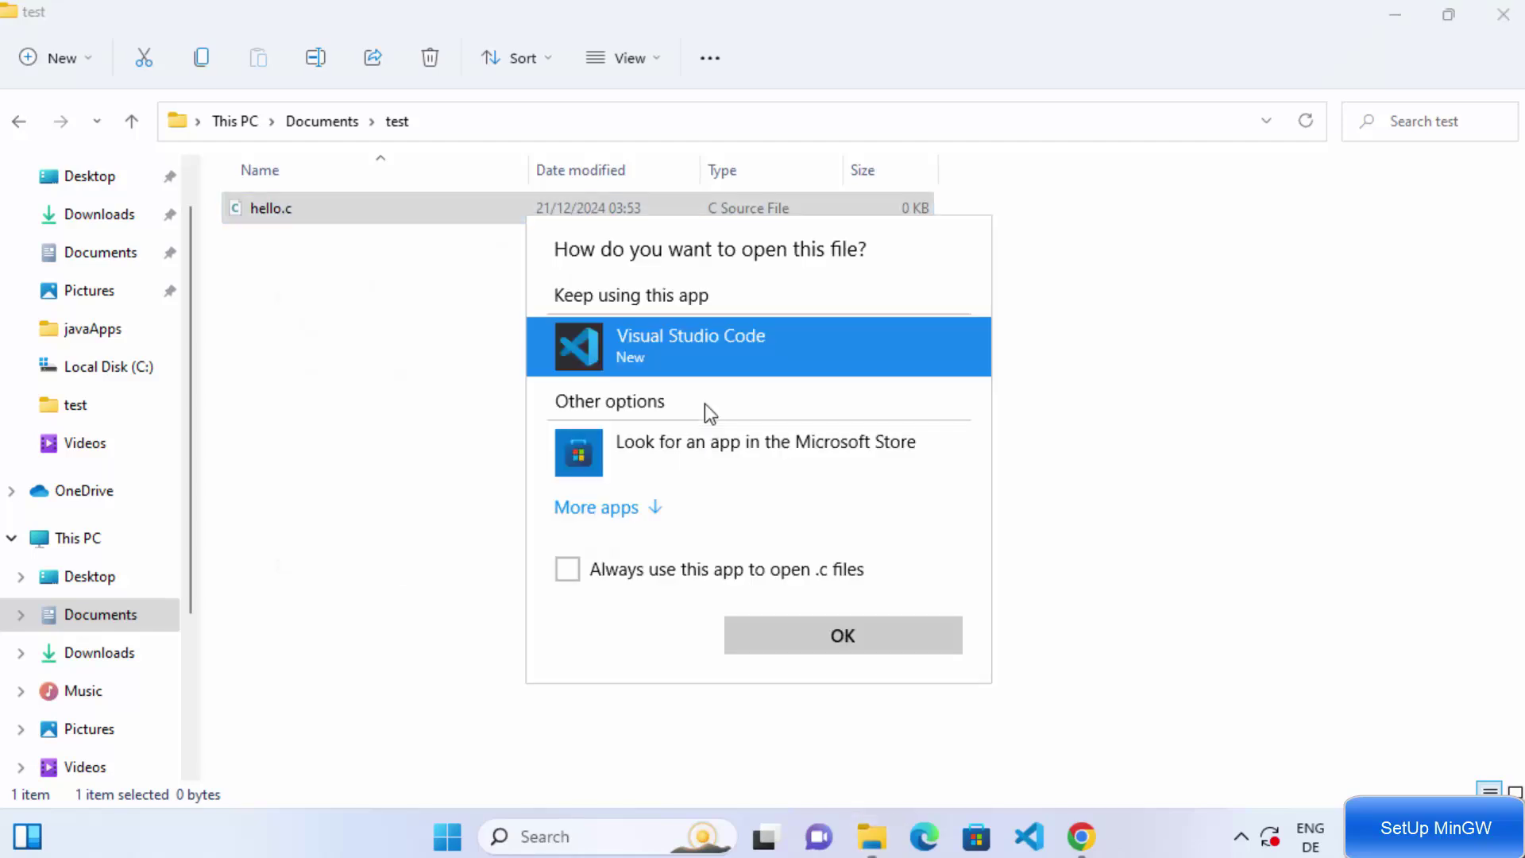
left_click(616, 515)
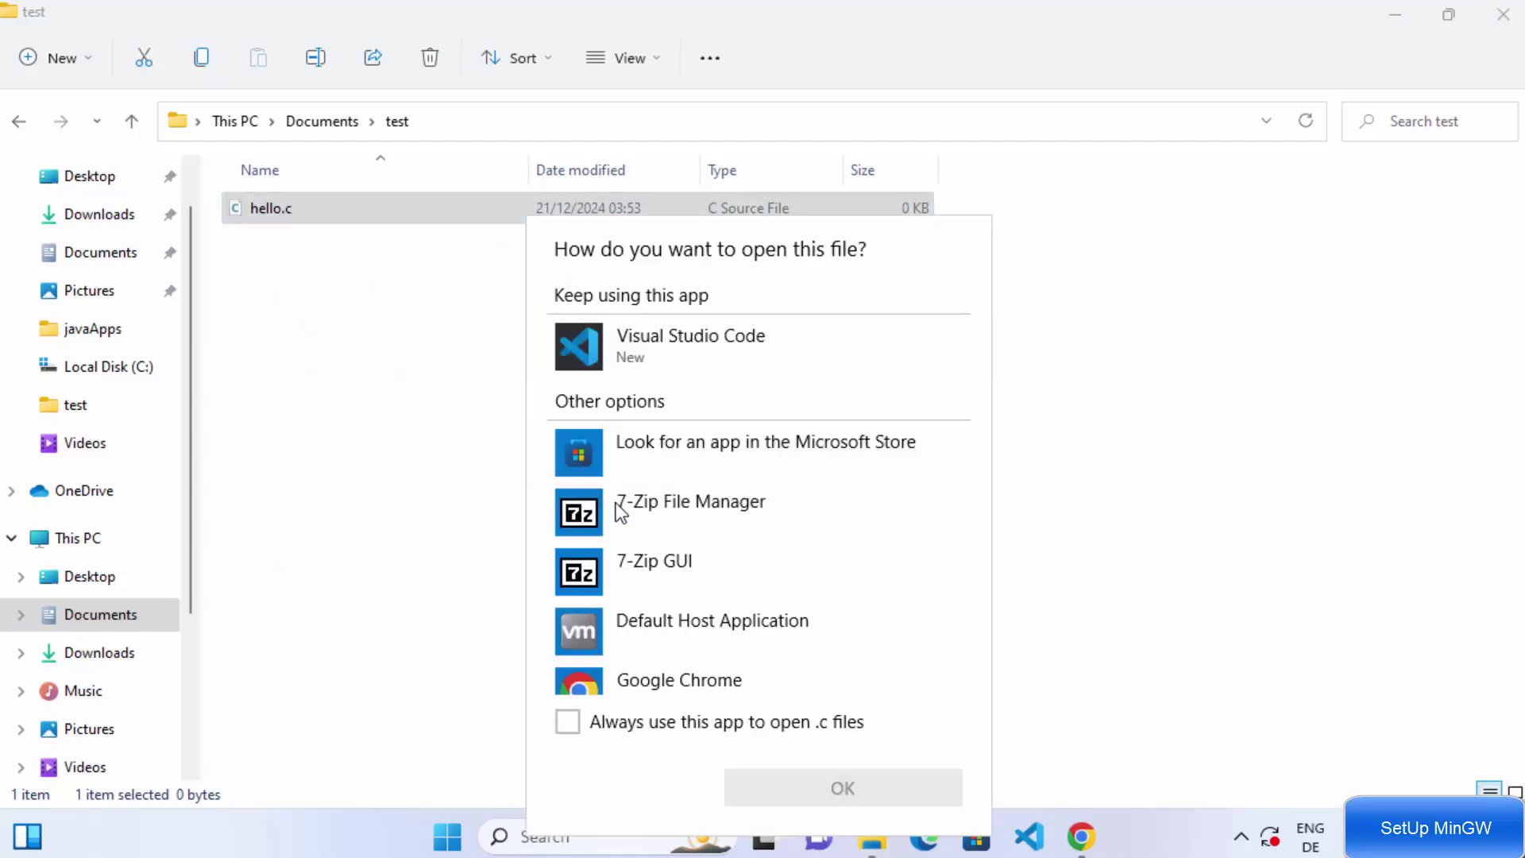
scroll(632, 465, "down", 3)
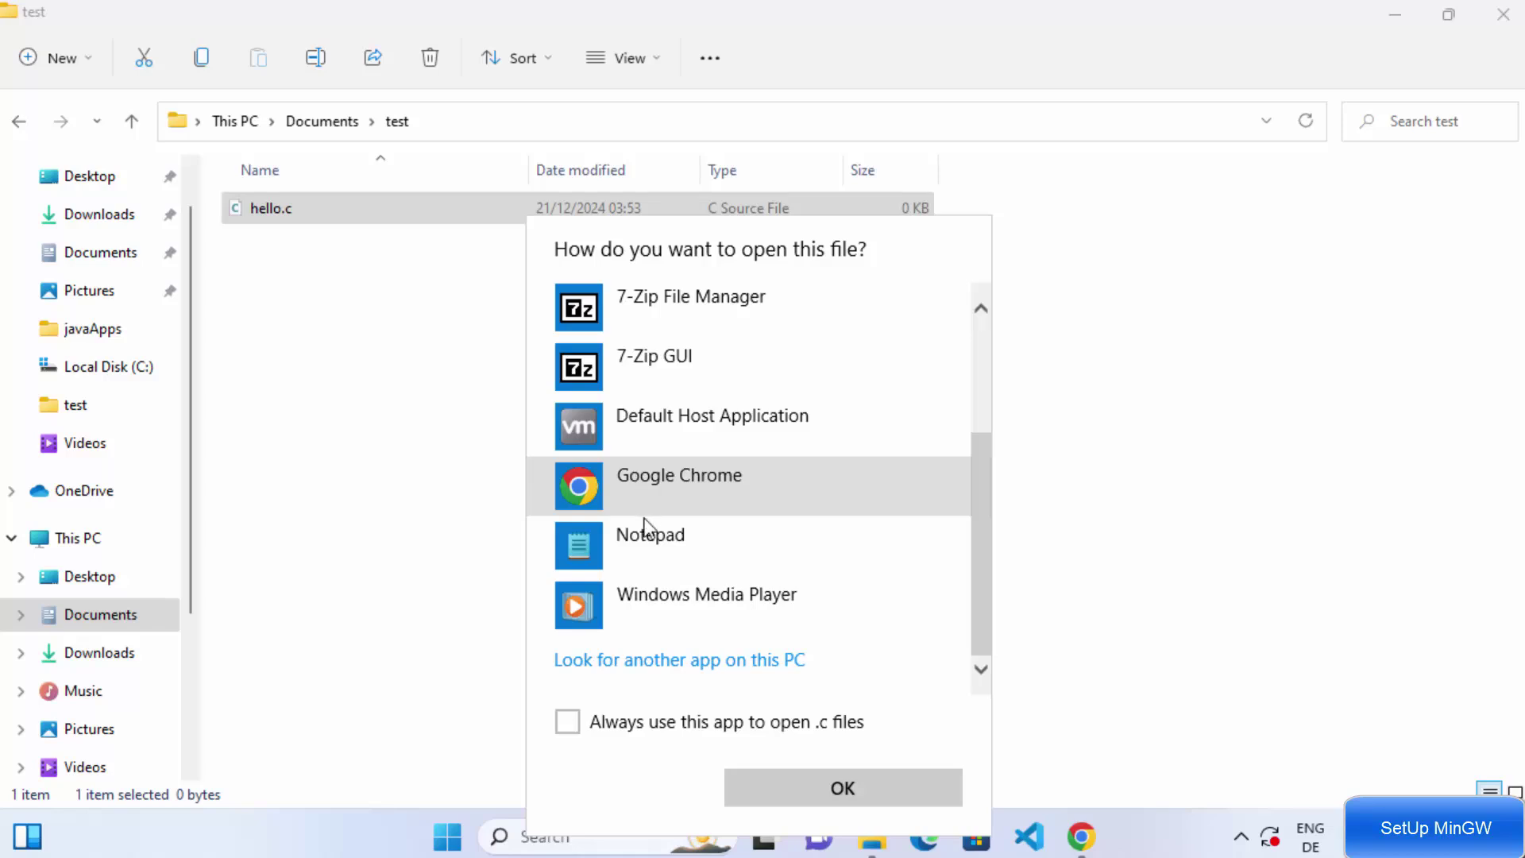
left_click(646, 529)
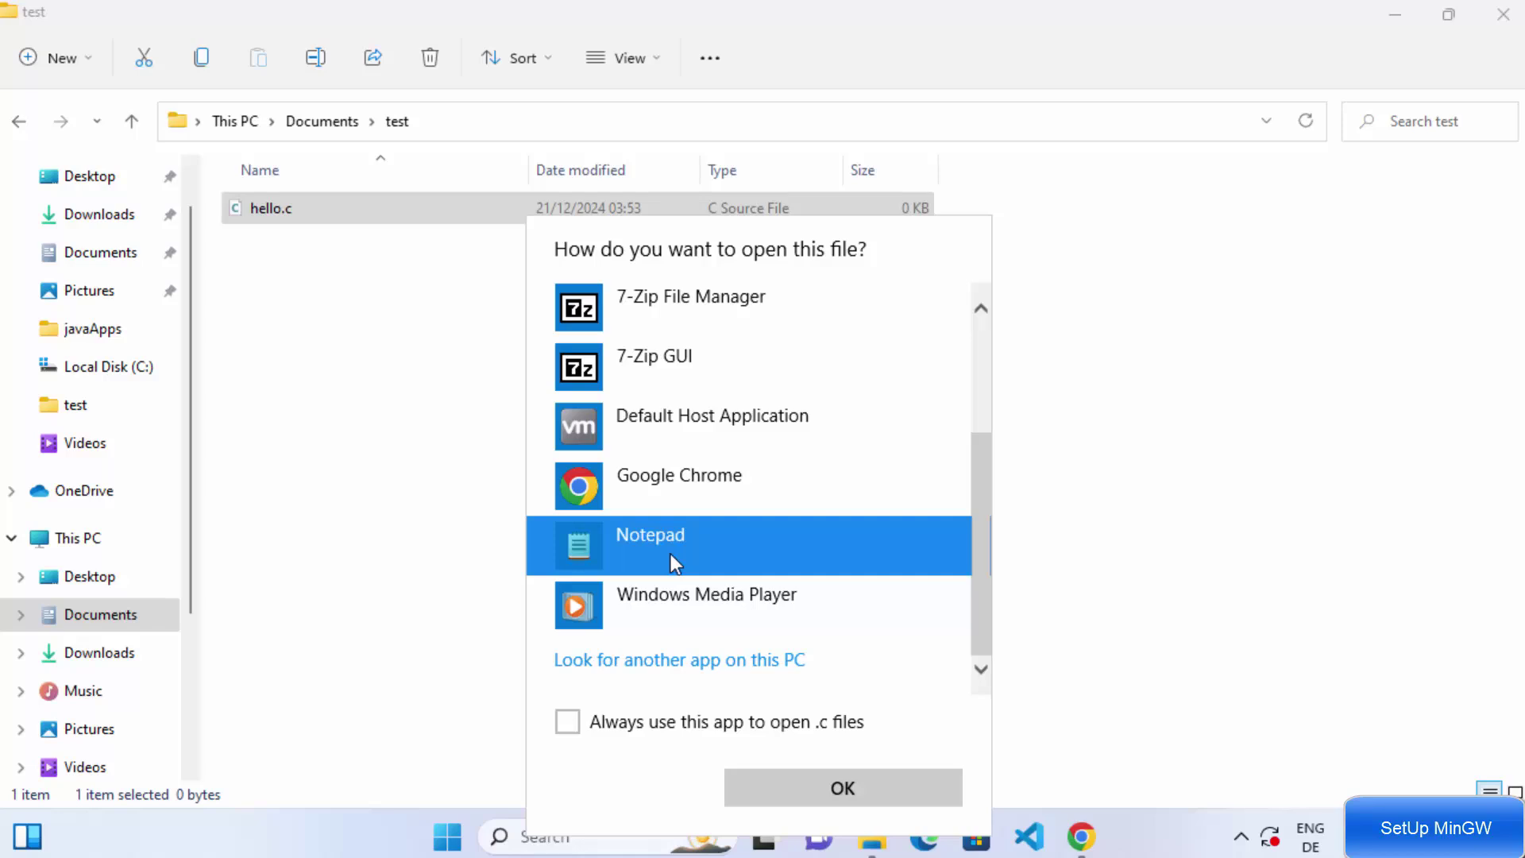
left_click(775, 783)
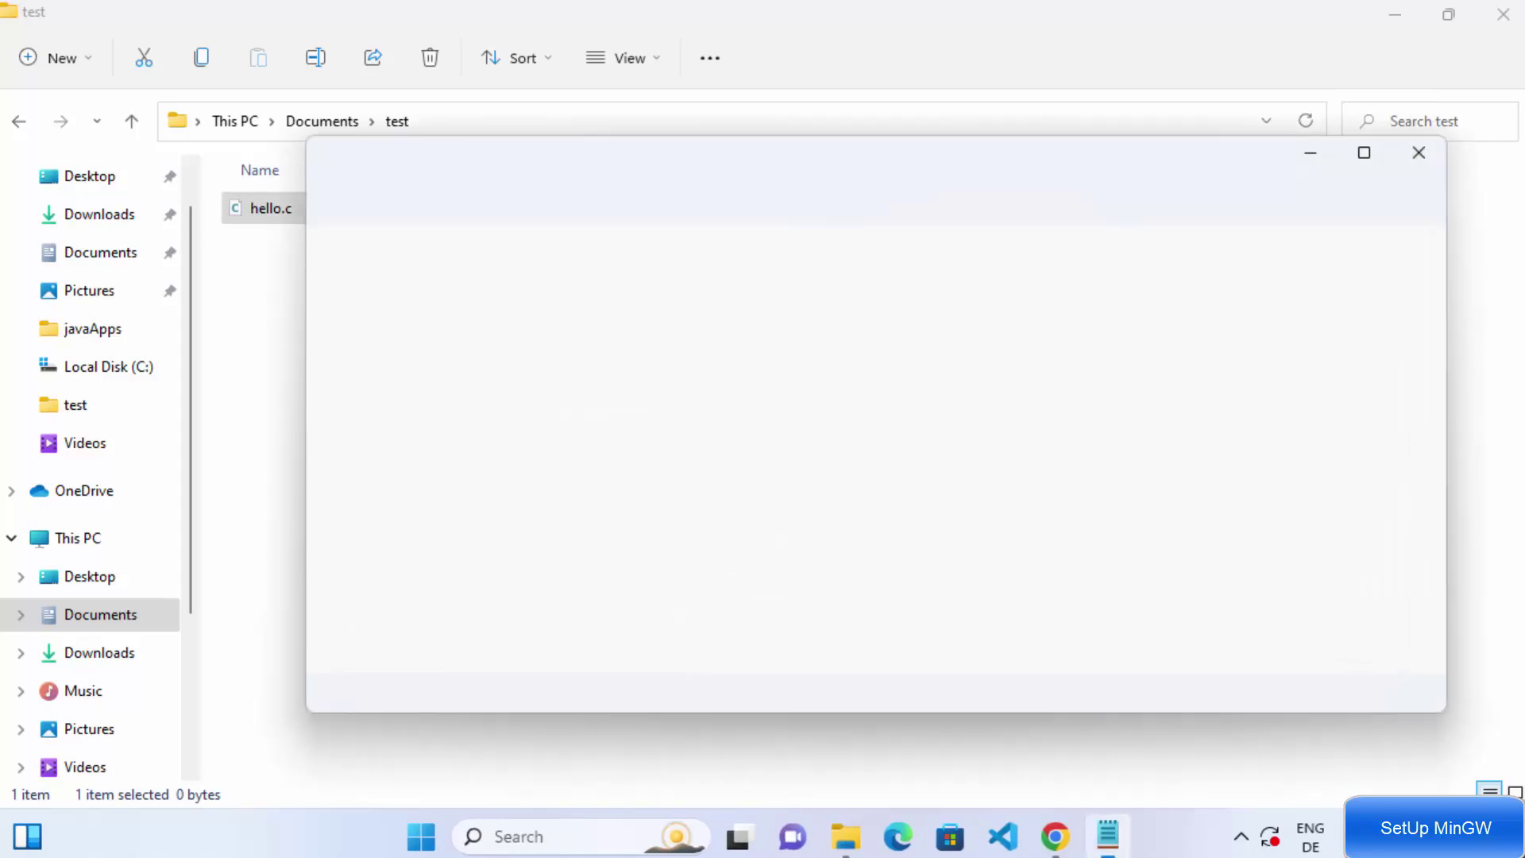
Write a C program that includes stdio.h, prints "Hello, World!\n" with printf under a matching comment and returns 0, save hello.c and close Notepad
type("#include <stdio.h>  int main() {     // Print \"Hello, World!\" to the console     printf(\"Hello, World!\\n\");     return 0; }")
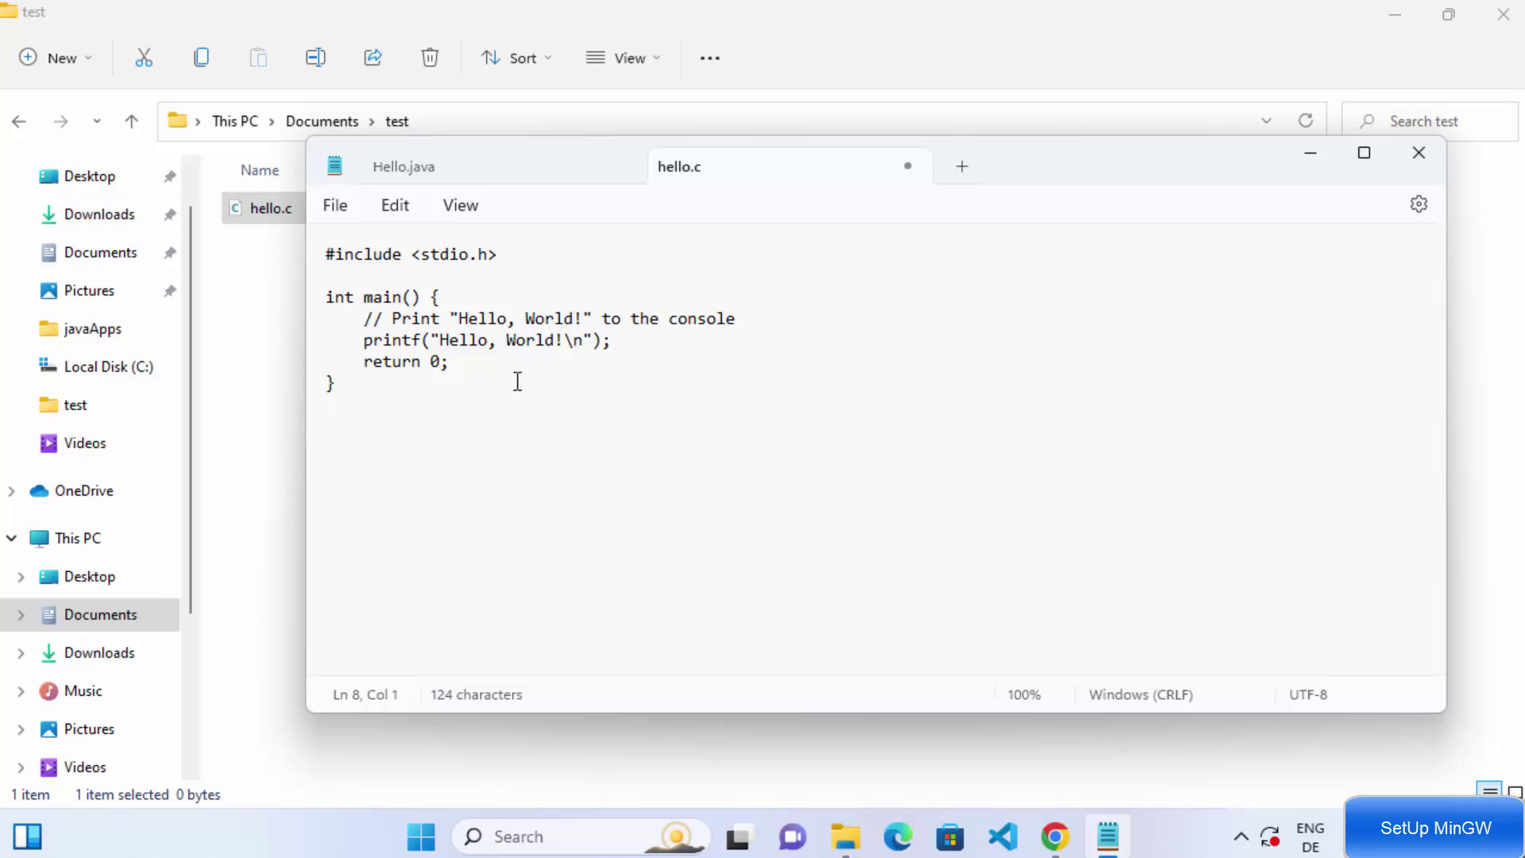
key("ctrl+s")
left_click(383, 381, "shift")
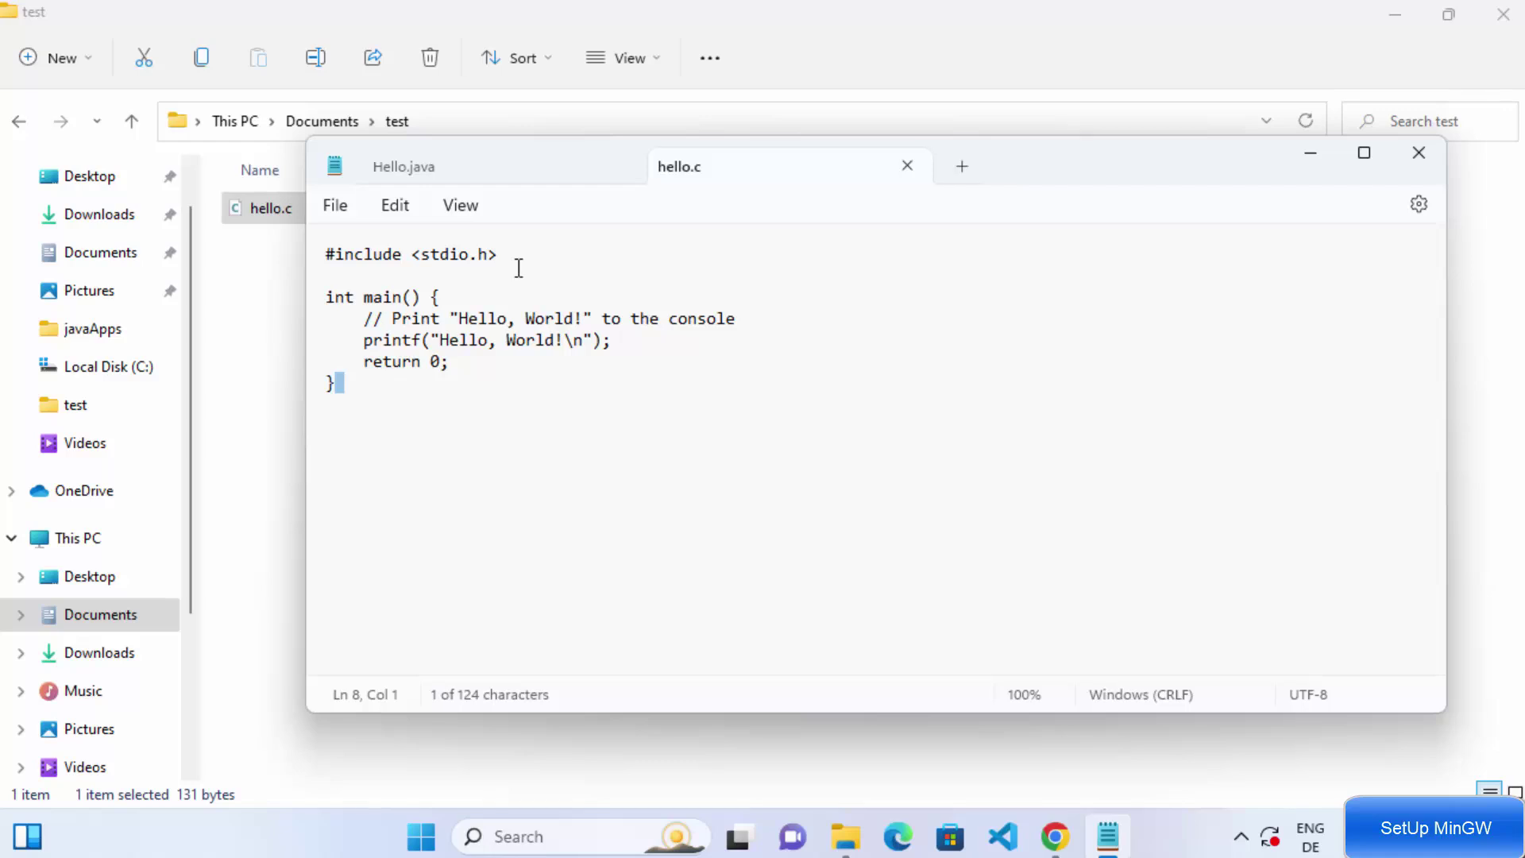
left_click(509, 323)
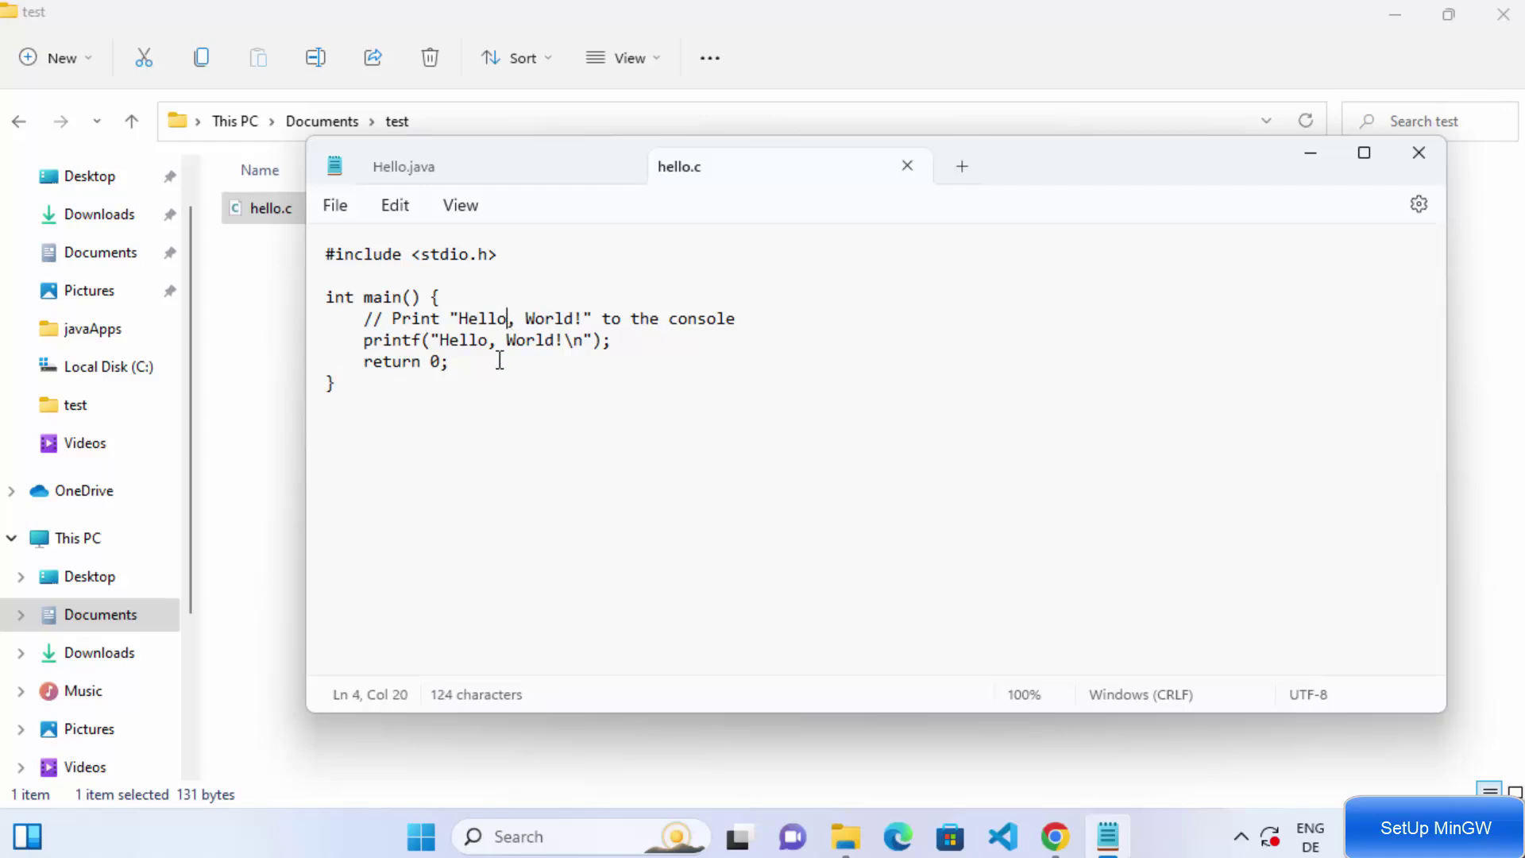
left_click(498, 361)
left_click(1416, 154)
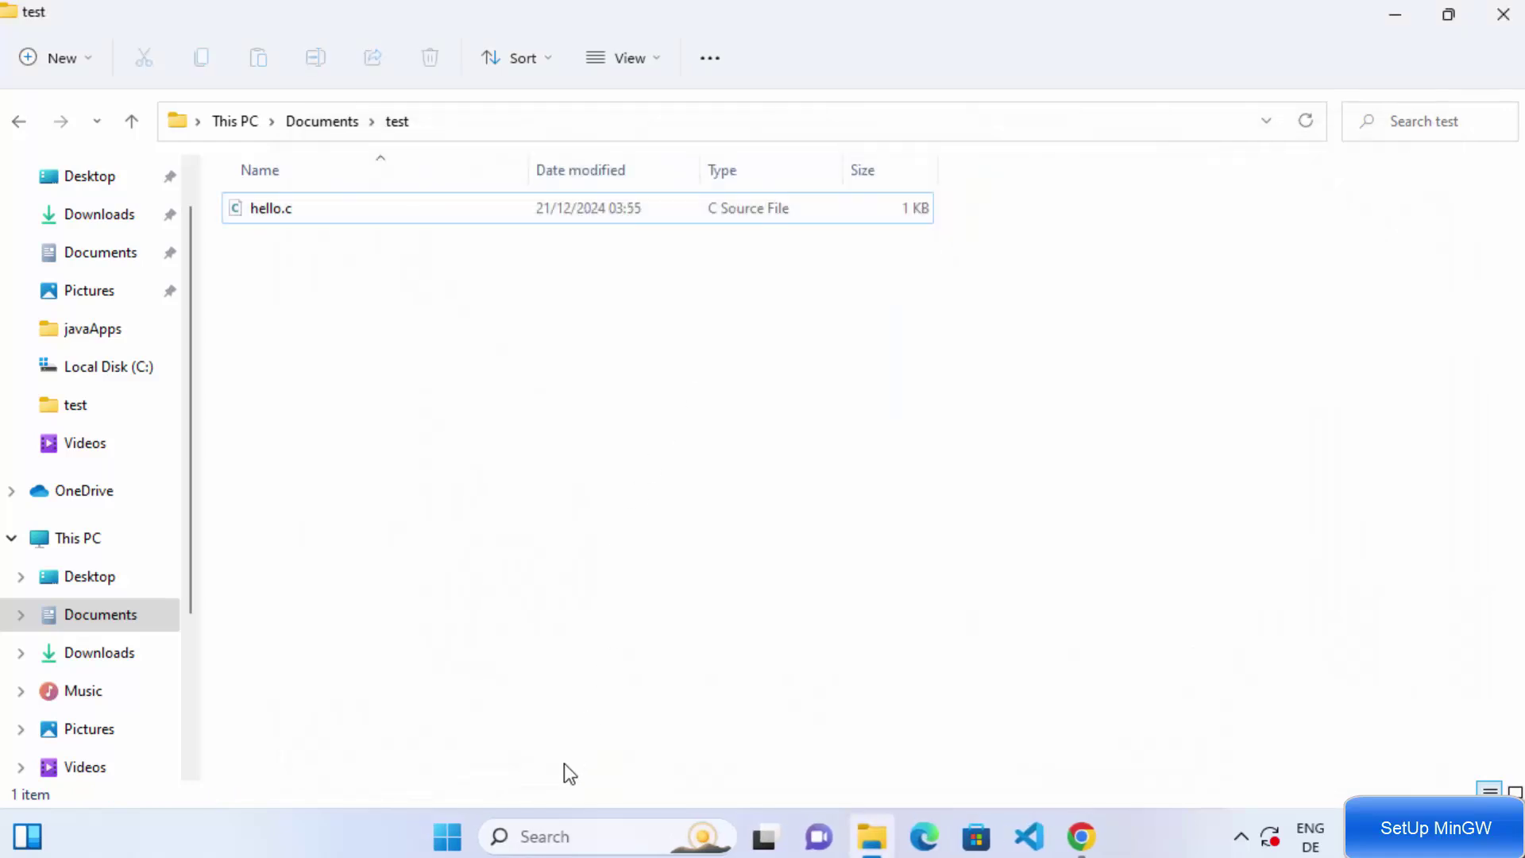
Search for cmd and open a Command Prompt window
left_click(578, 835)
type("cmd")
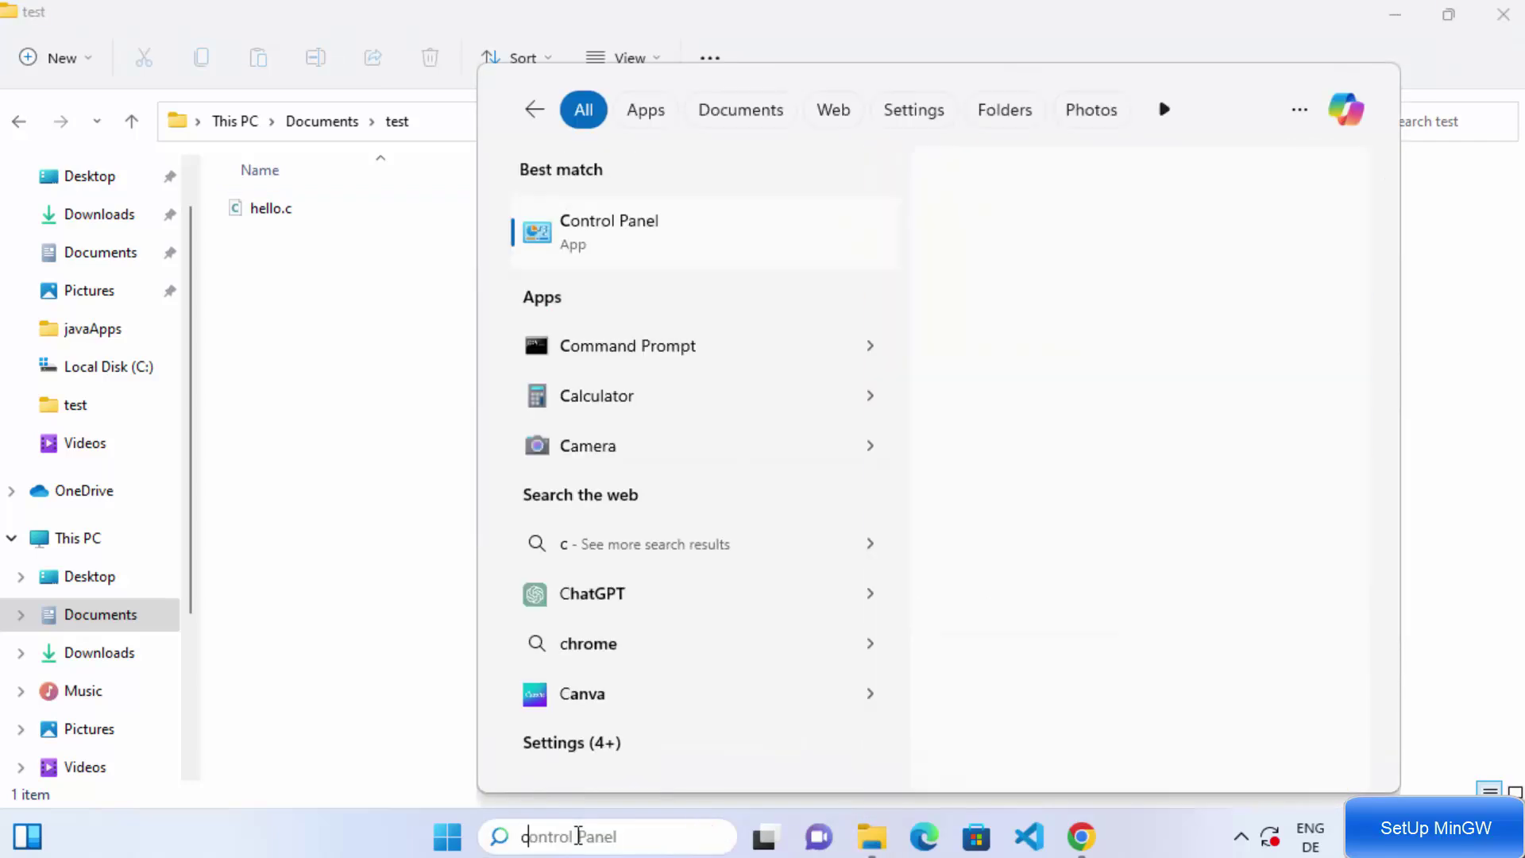
left_click(621, 238)
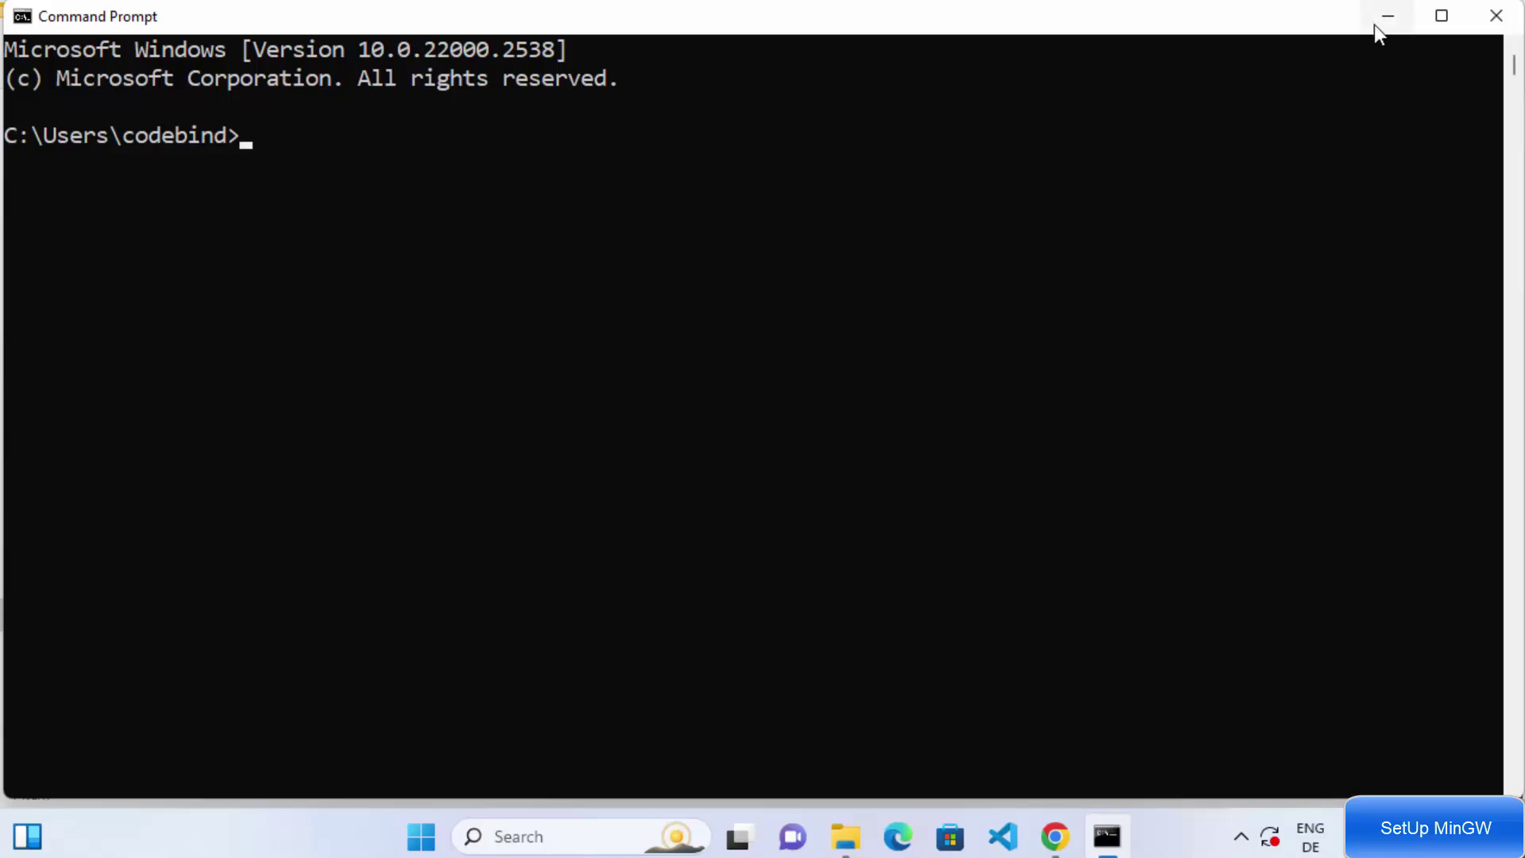
Copy the test folder's full path from File Explorer and change Command Prompt's working directory to it with cd
left_click(1386, 17)
left_click(490, 122)
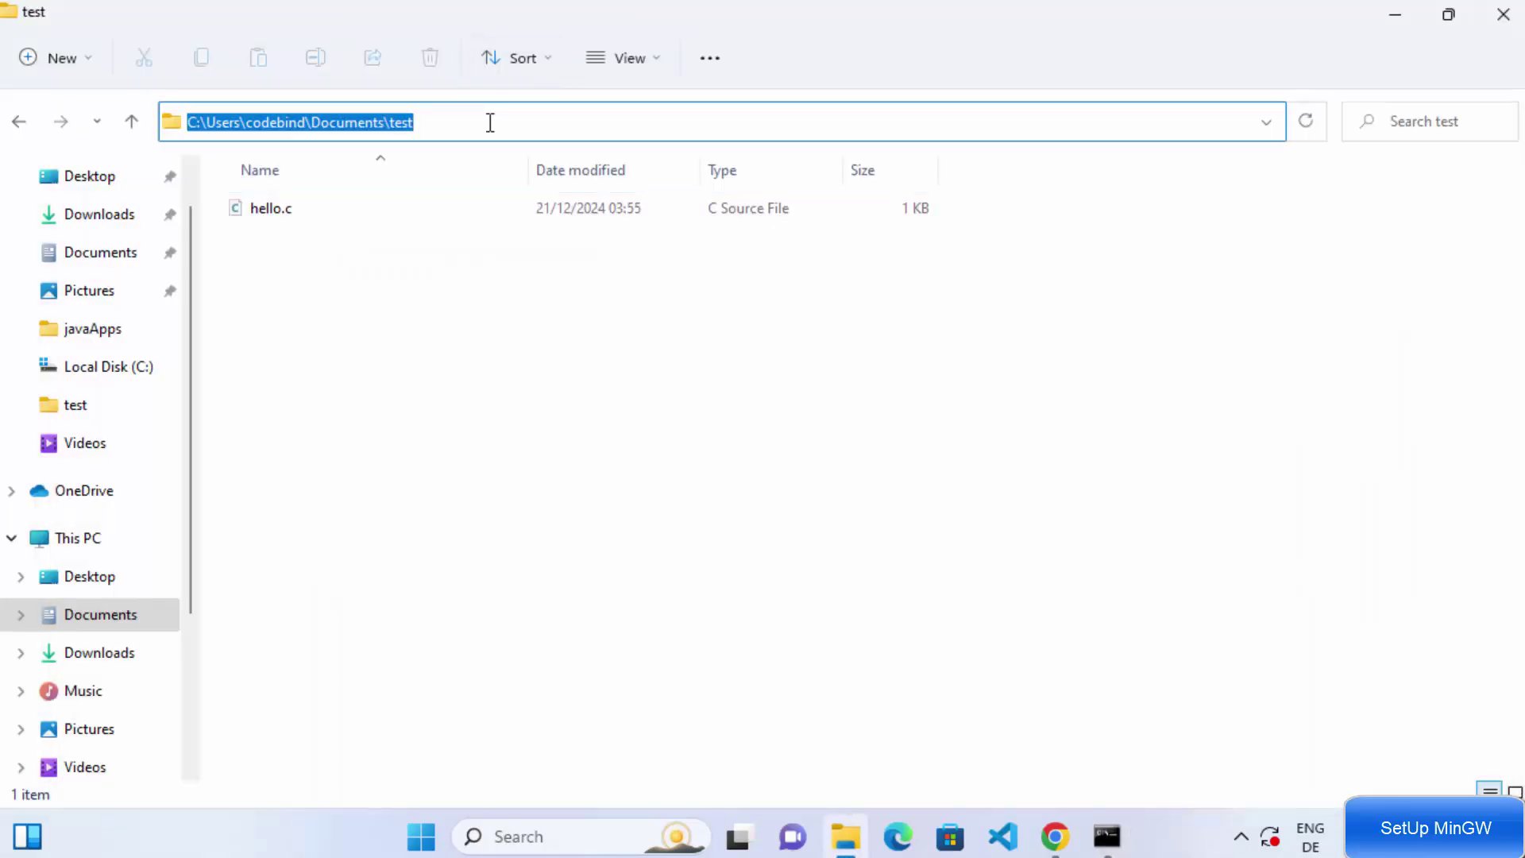
left_click(1106, 836)
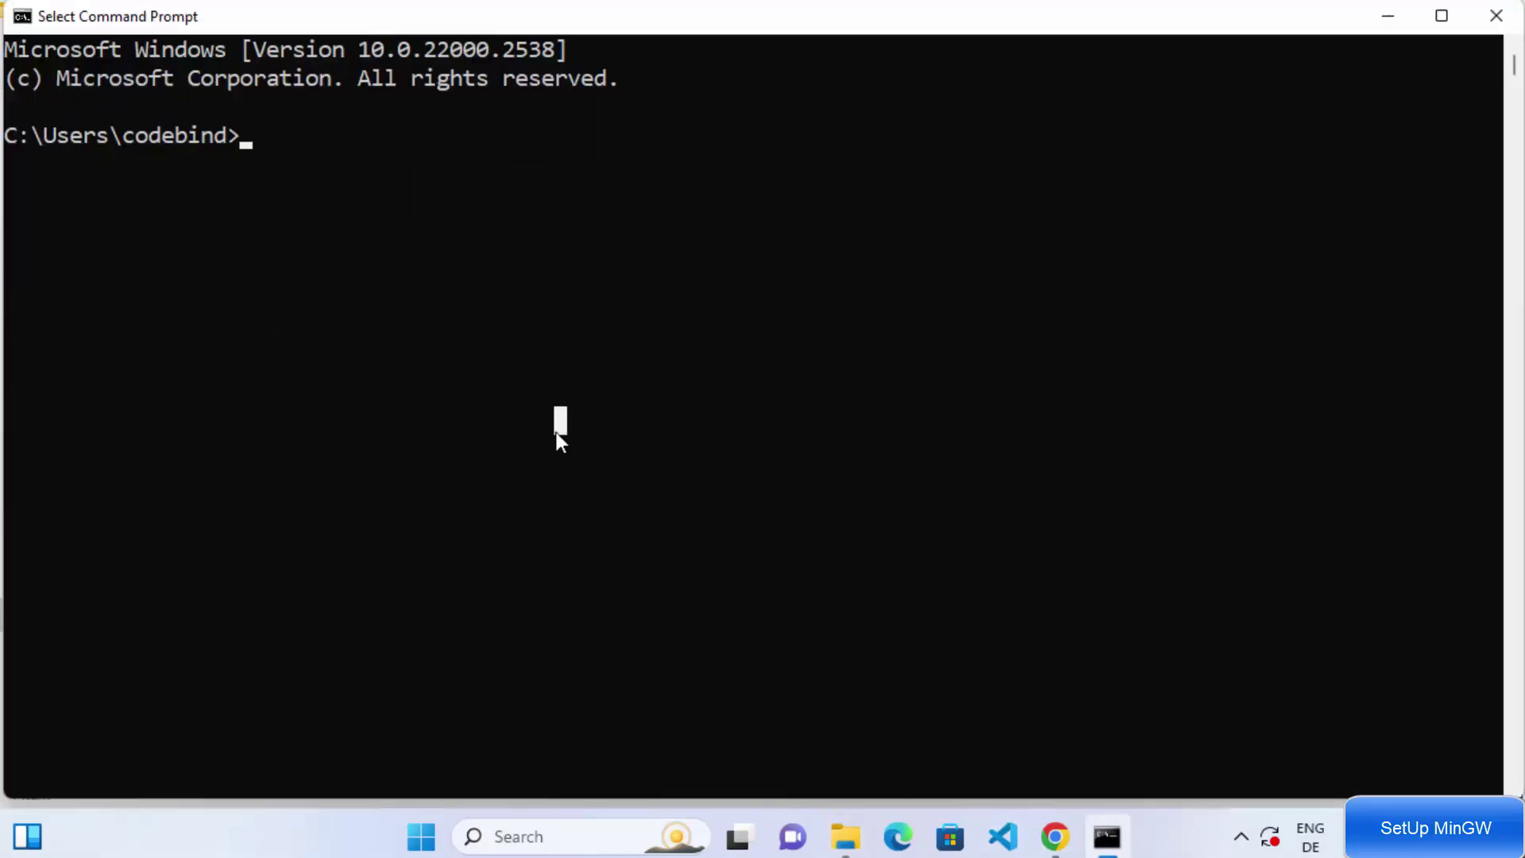
type("cd")
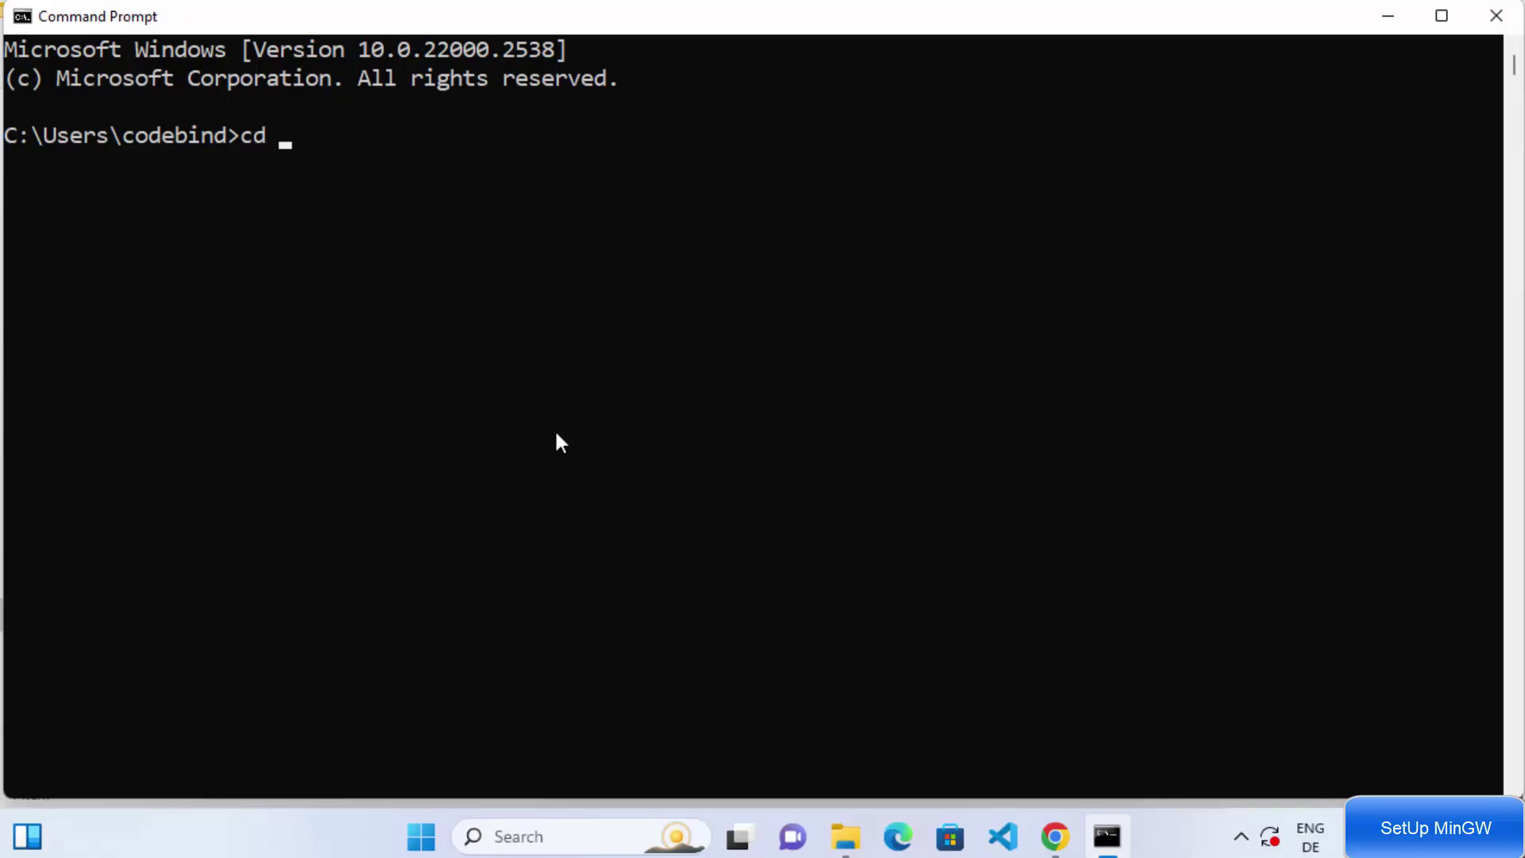
key("ctrl+v")
key("BackSpace")
right_click(557, 434)
key("Return")
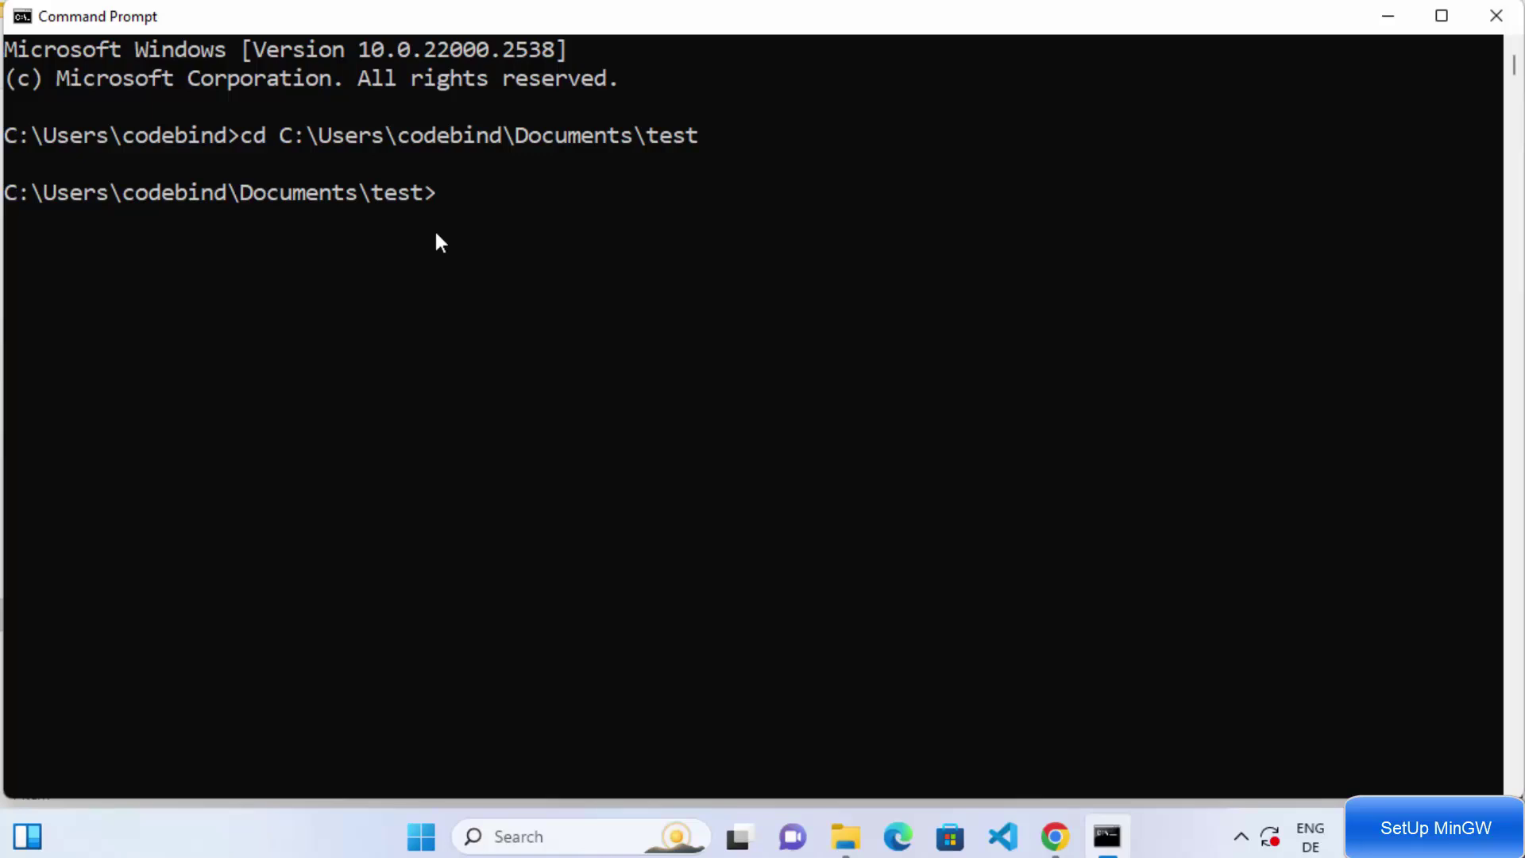
List the test folder's contents with dir and check for hello.c
type("dir")
key("Return")
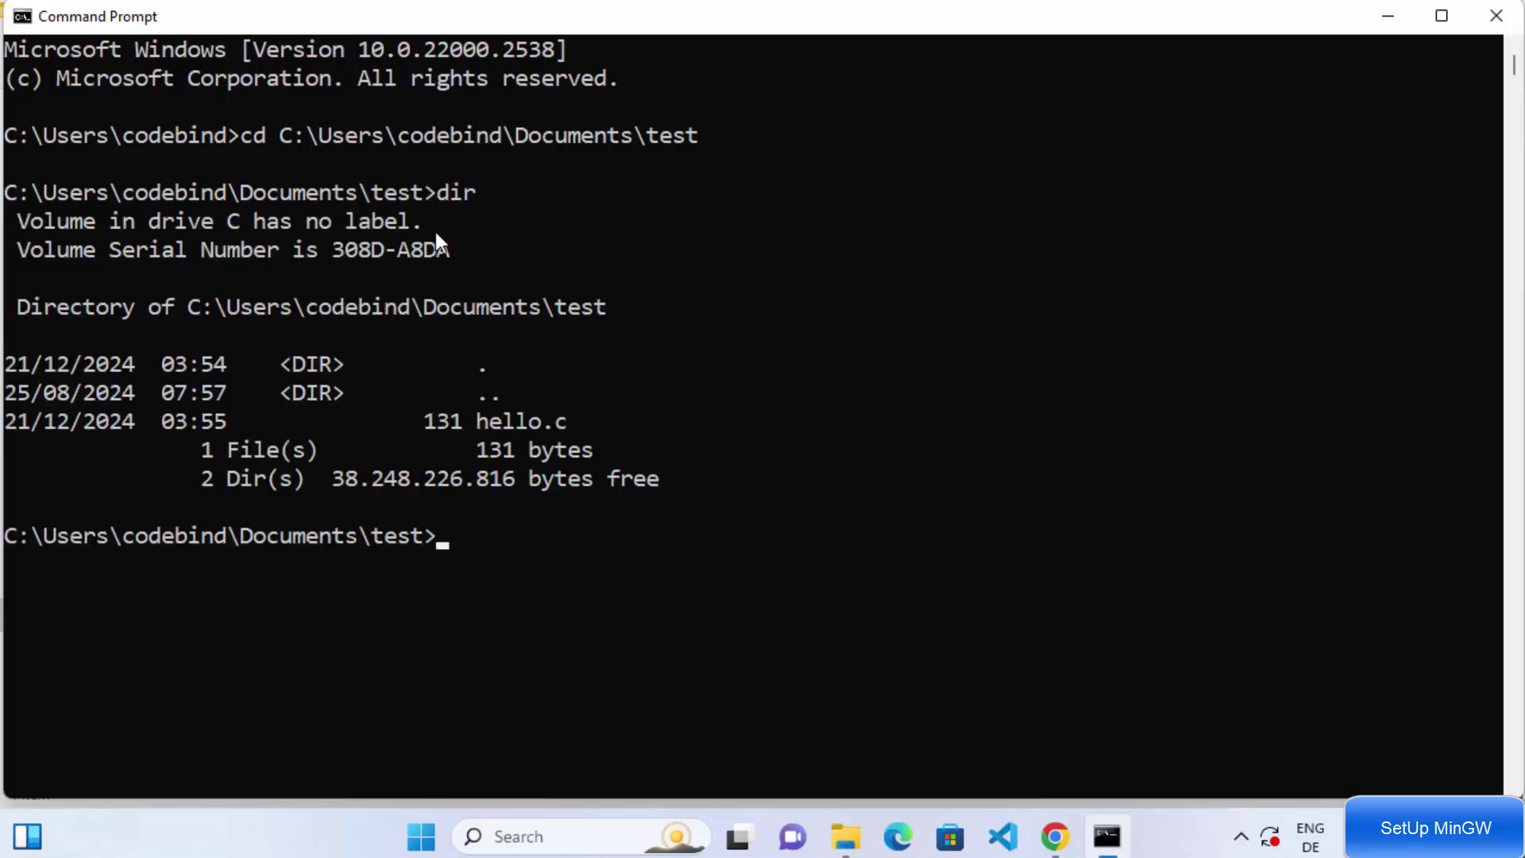
left_click_drag(478, 417, 568, 418)
left_click(558, 565)
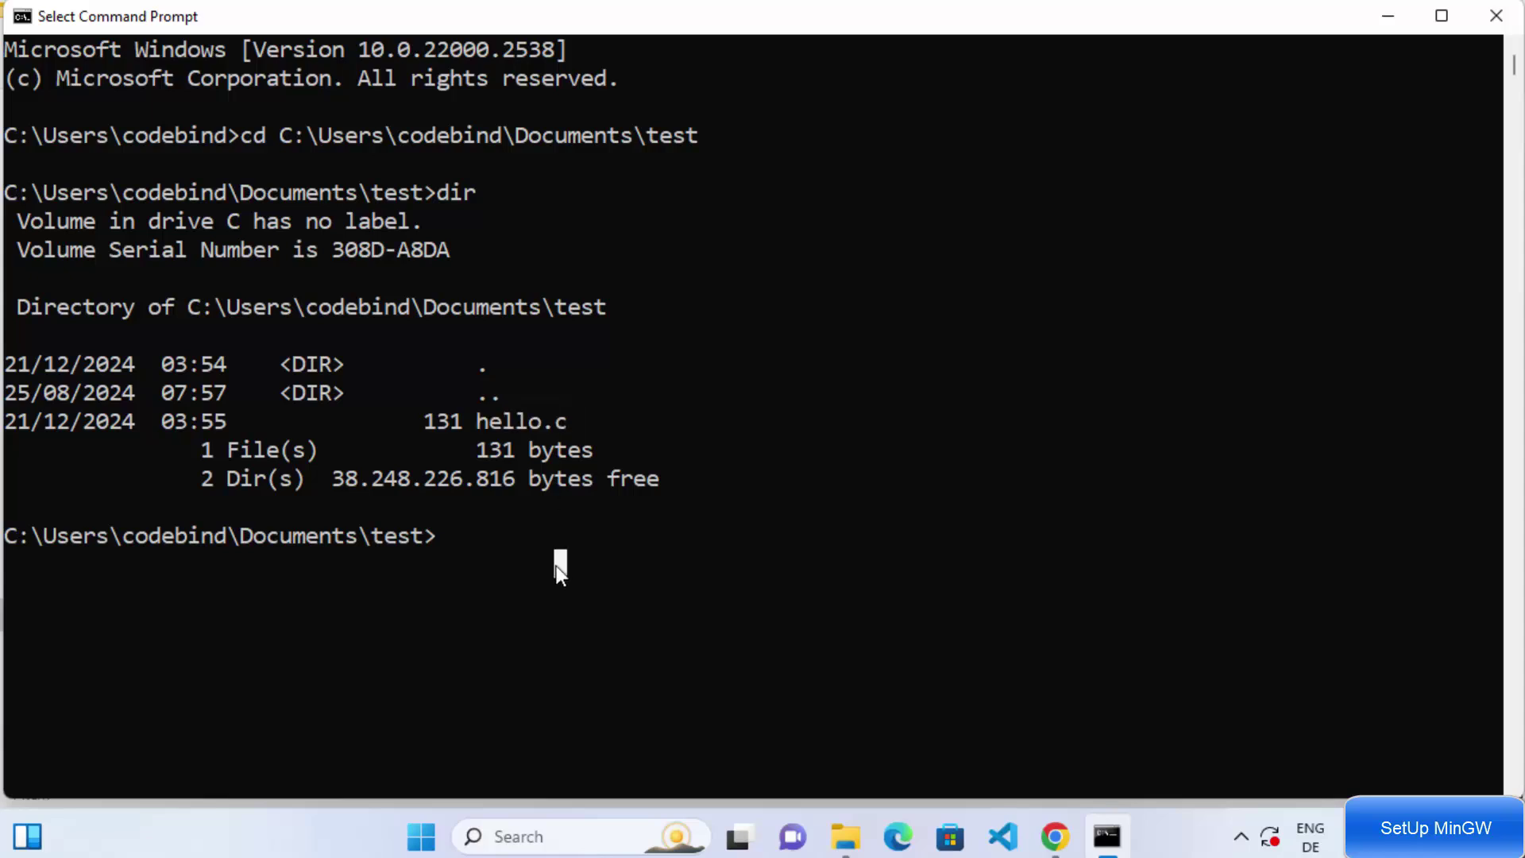
Compile the source file into an executable with gcc -o hello hello.c
type("gcc")
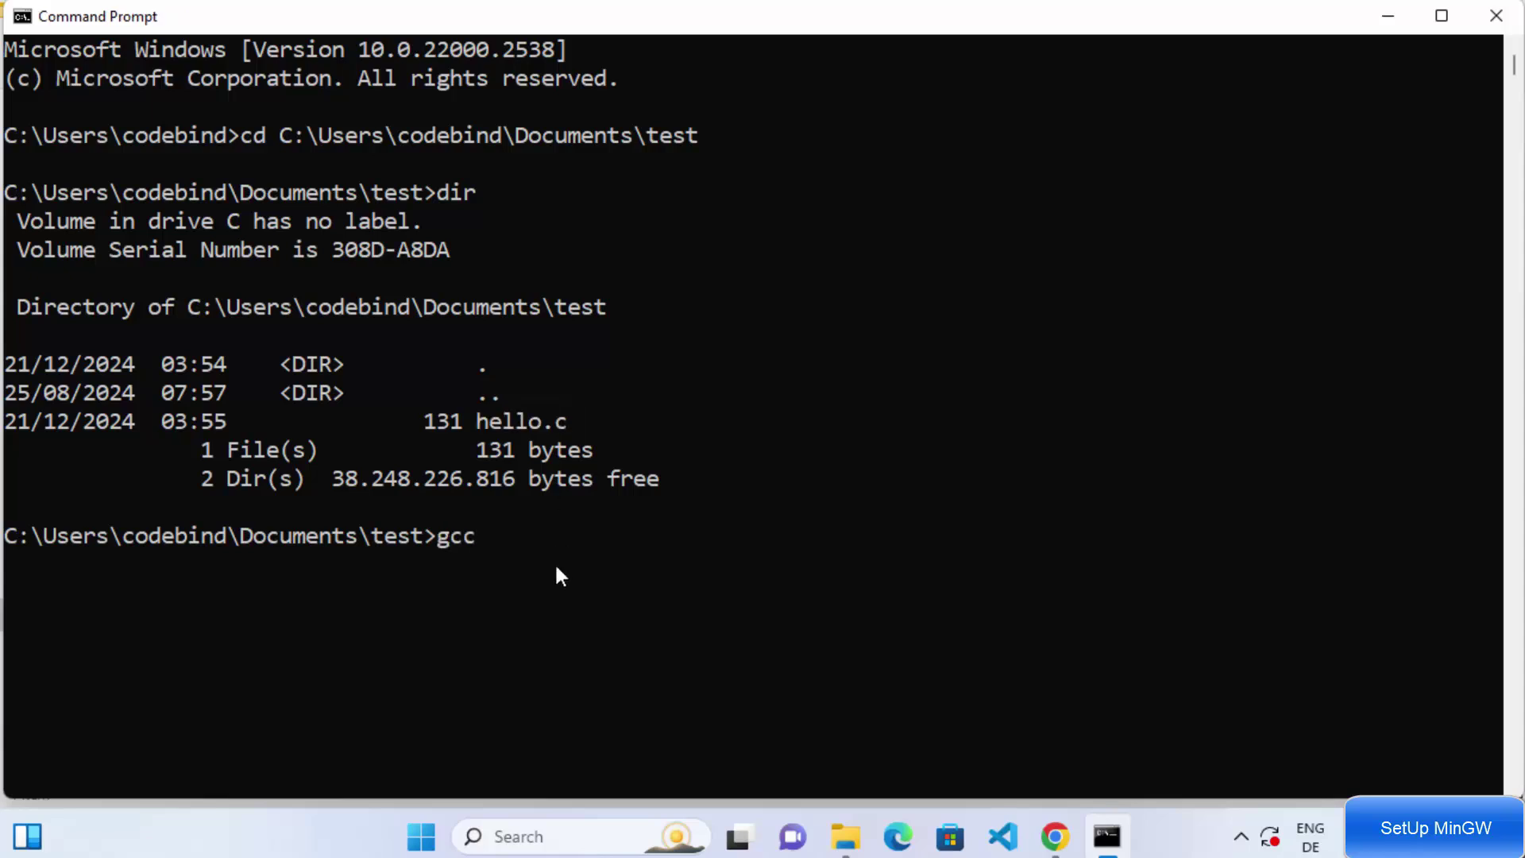
type(" -")
type("o hello hello.c")
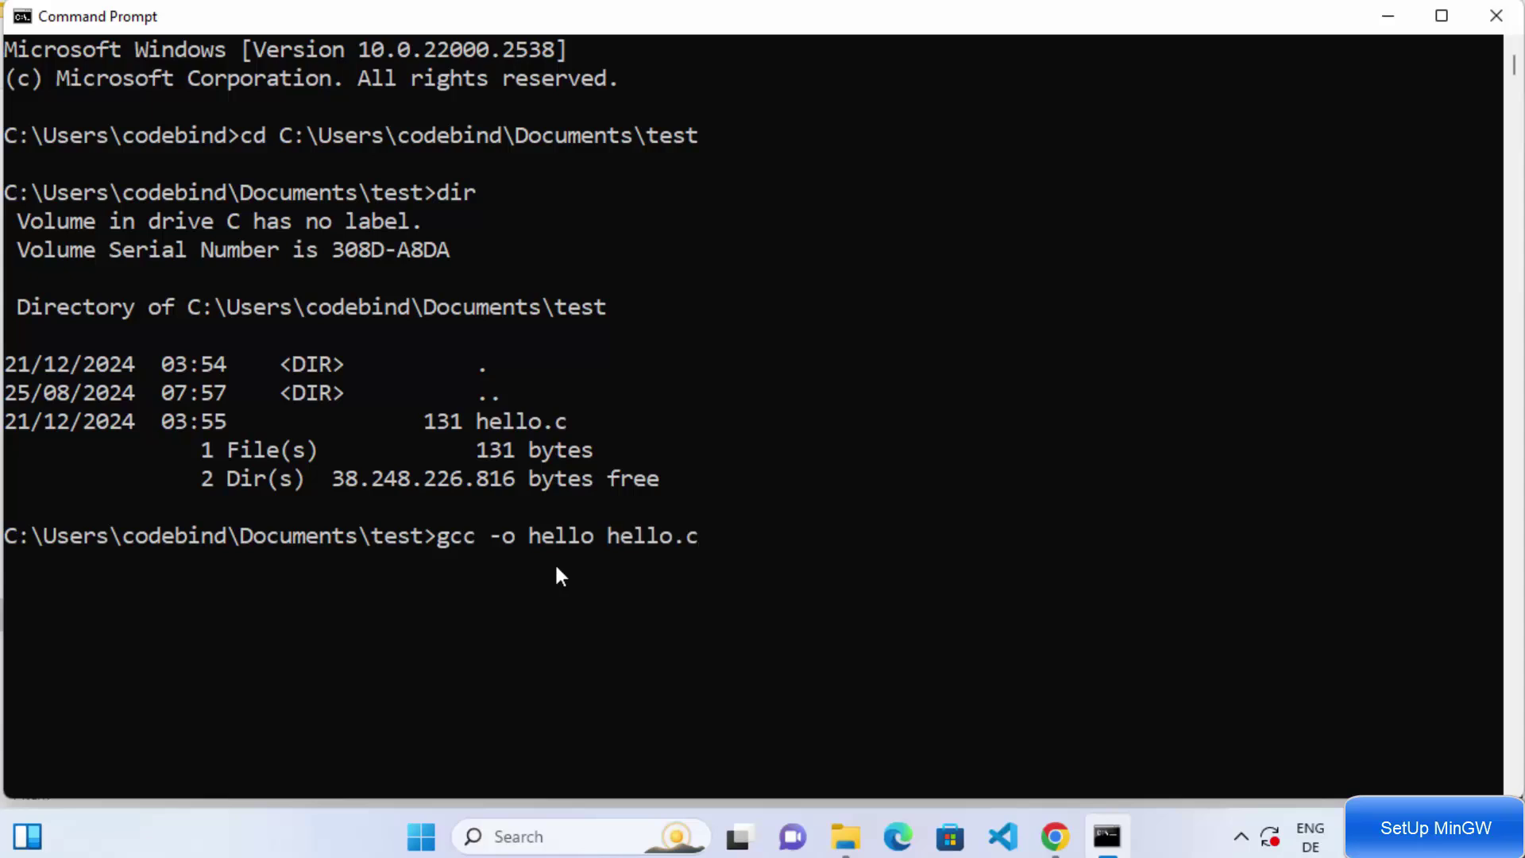
key("Return")
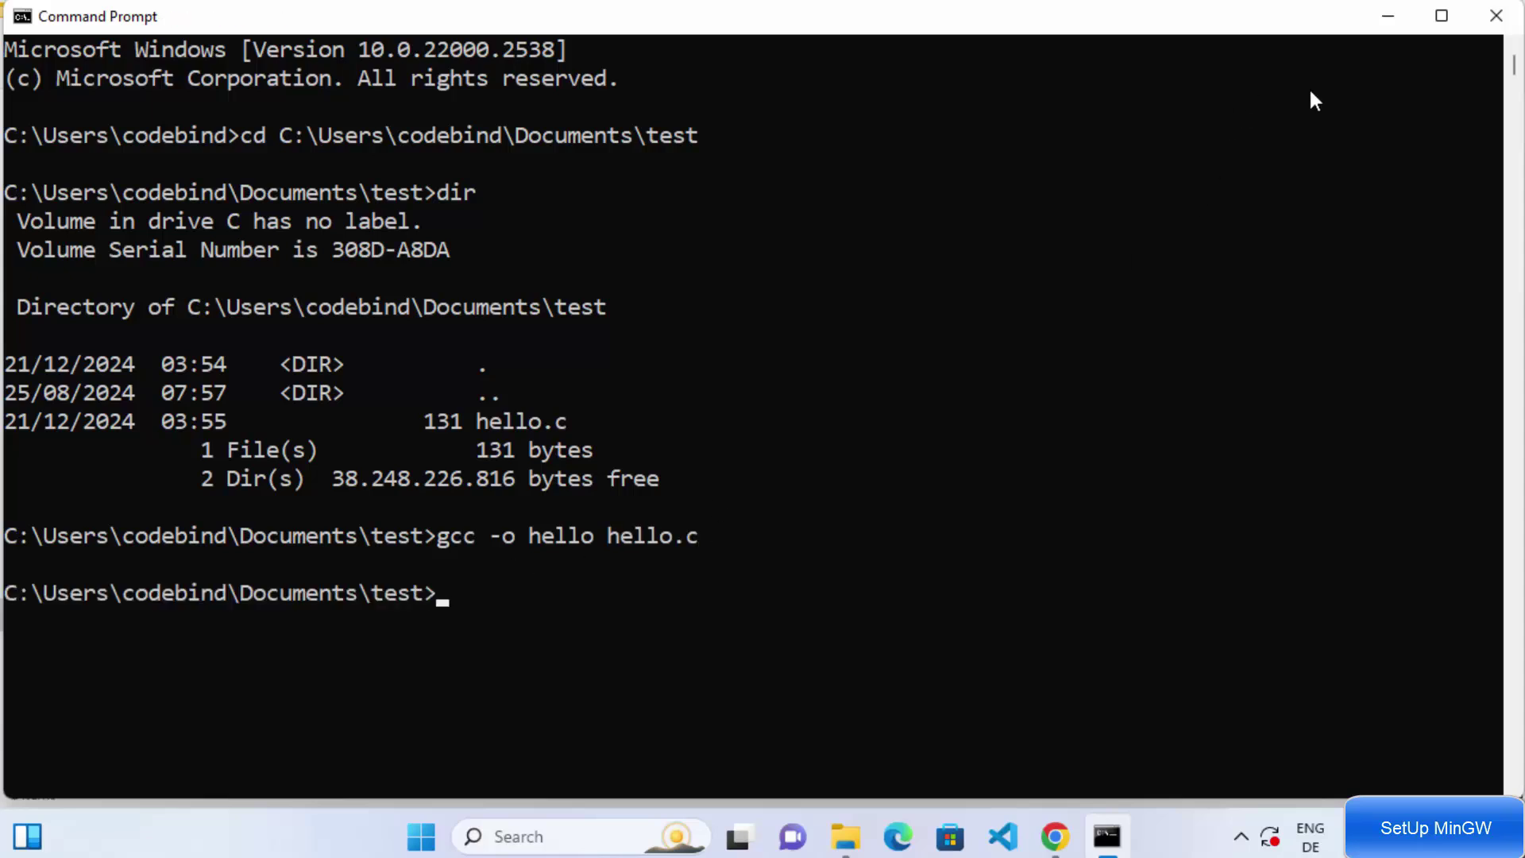
Check the test folder for the compiled program and arrange File Explorer and Command Prompt side by side
left_click(1387, 16)
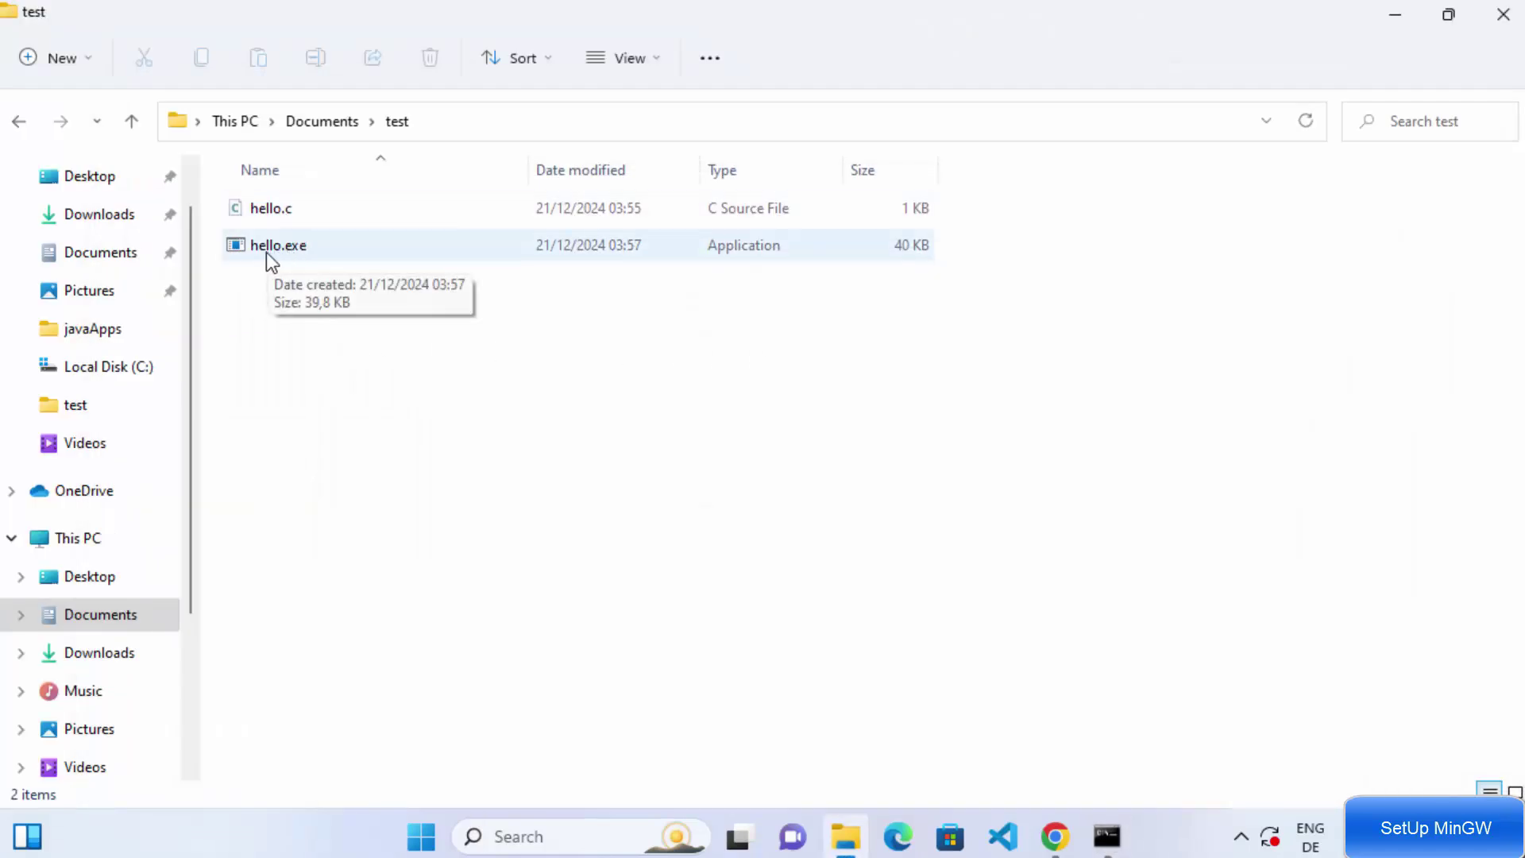
left_click_drag(860, 31, 1521, 298)
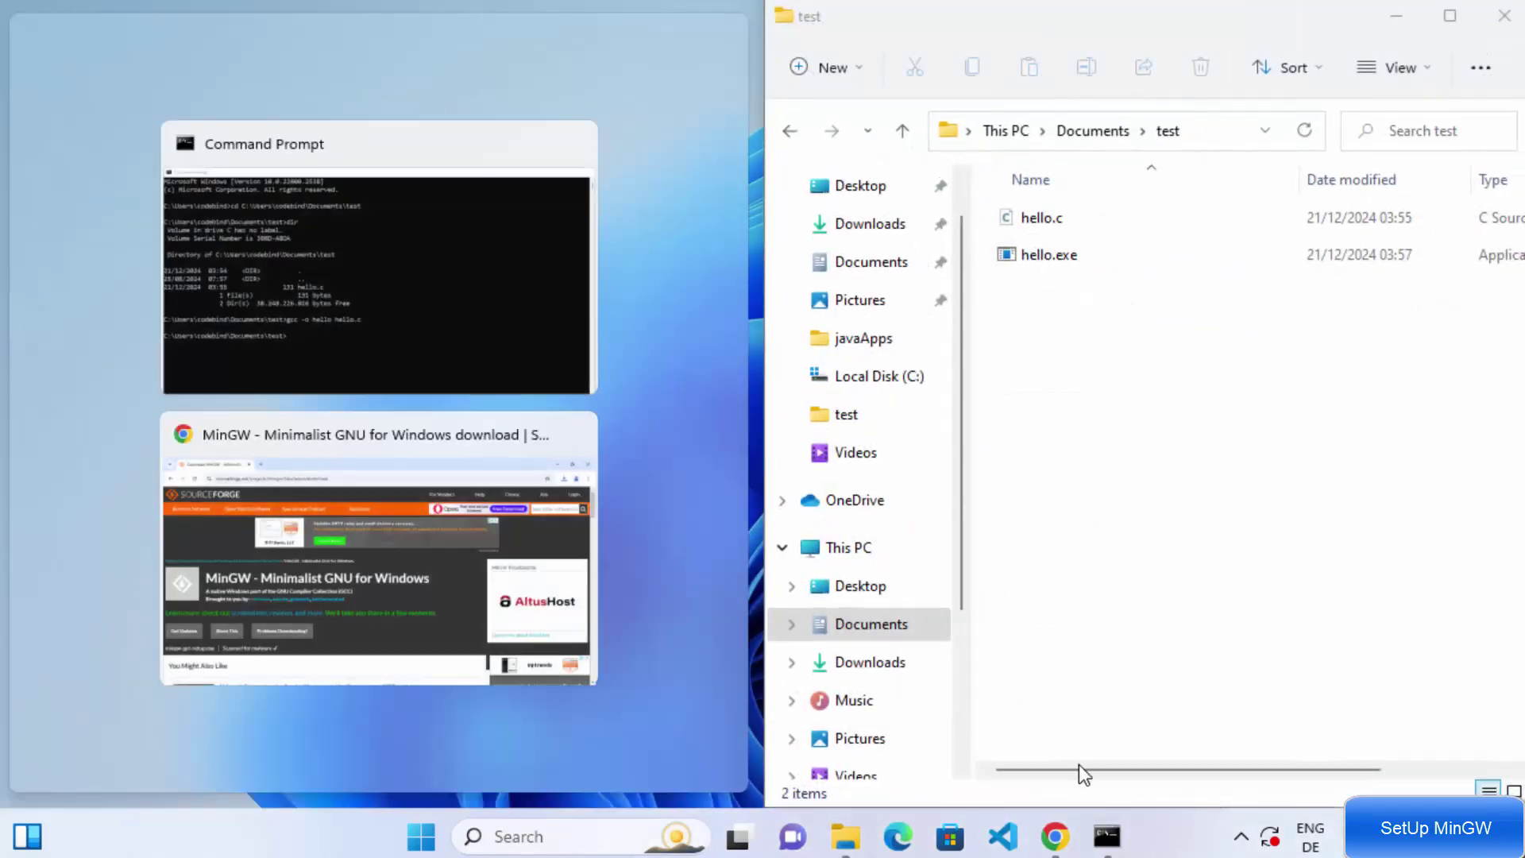
left_click(407, 329)
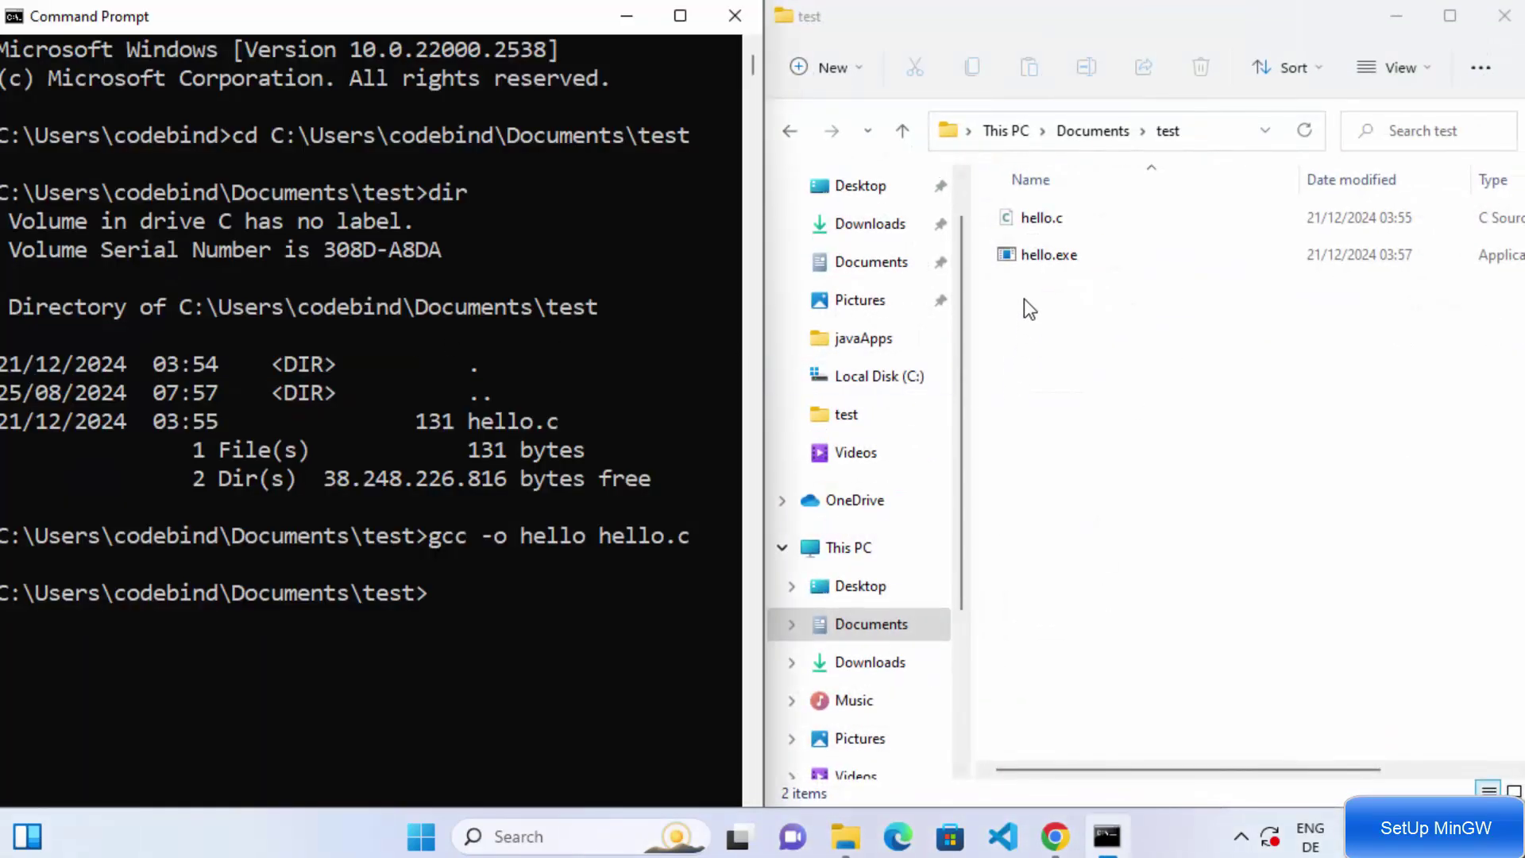
Delete hello.exe from the test folder
left_click(1050, 254)
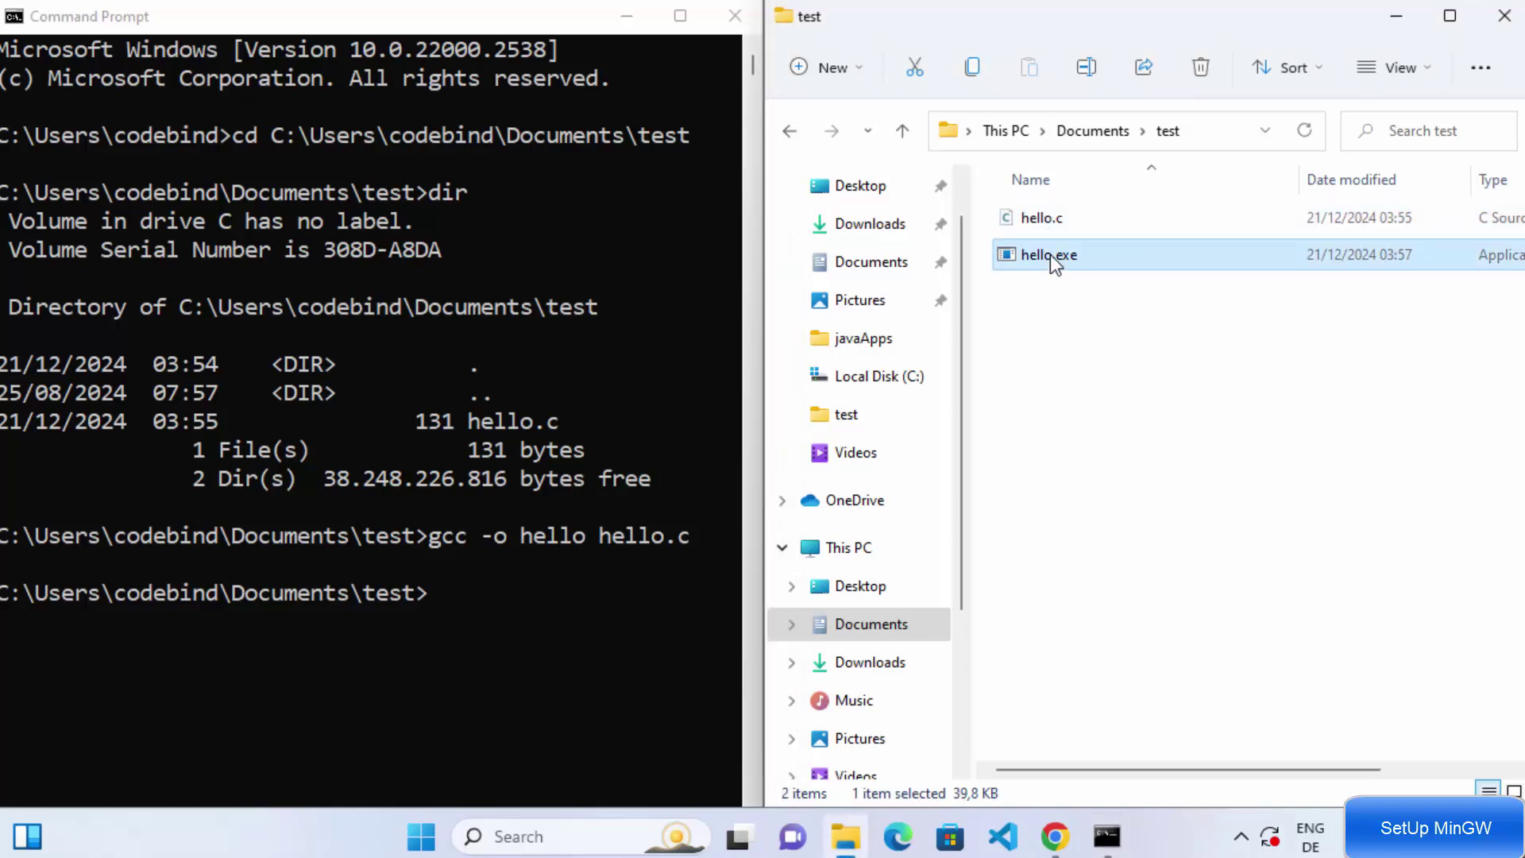
key("Delete")
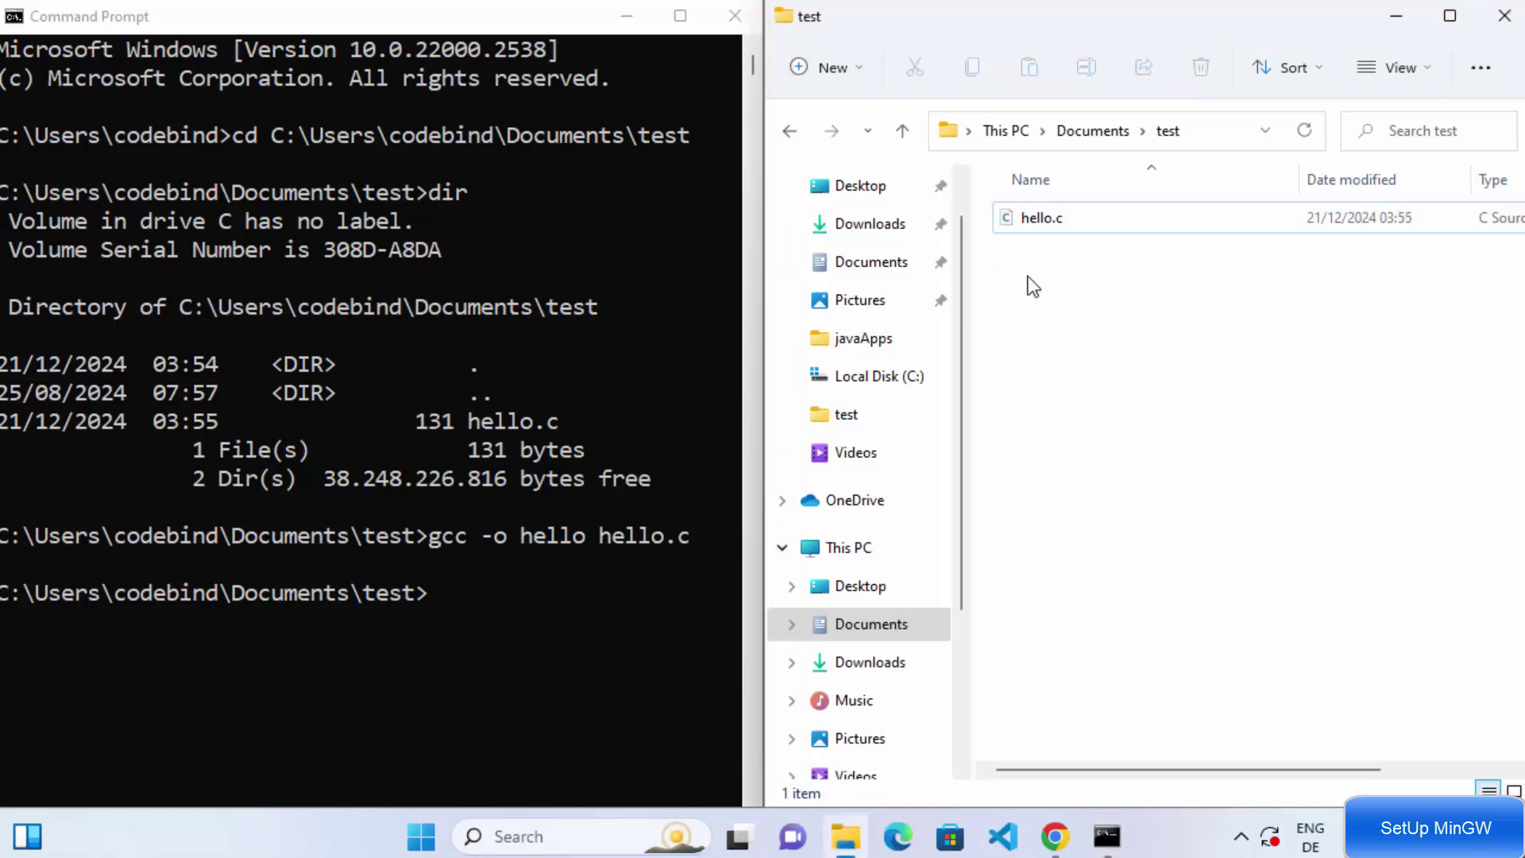
Recompile hello.c into an executable with gcc -o hello hello.c
left_click(454, 588)
key("Up")
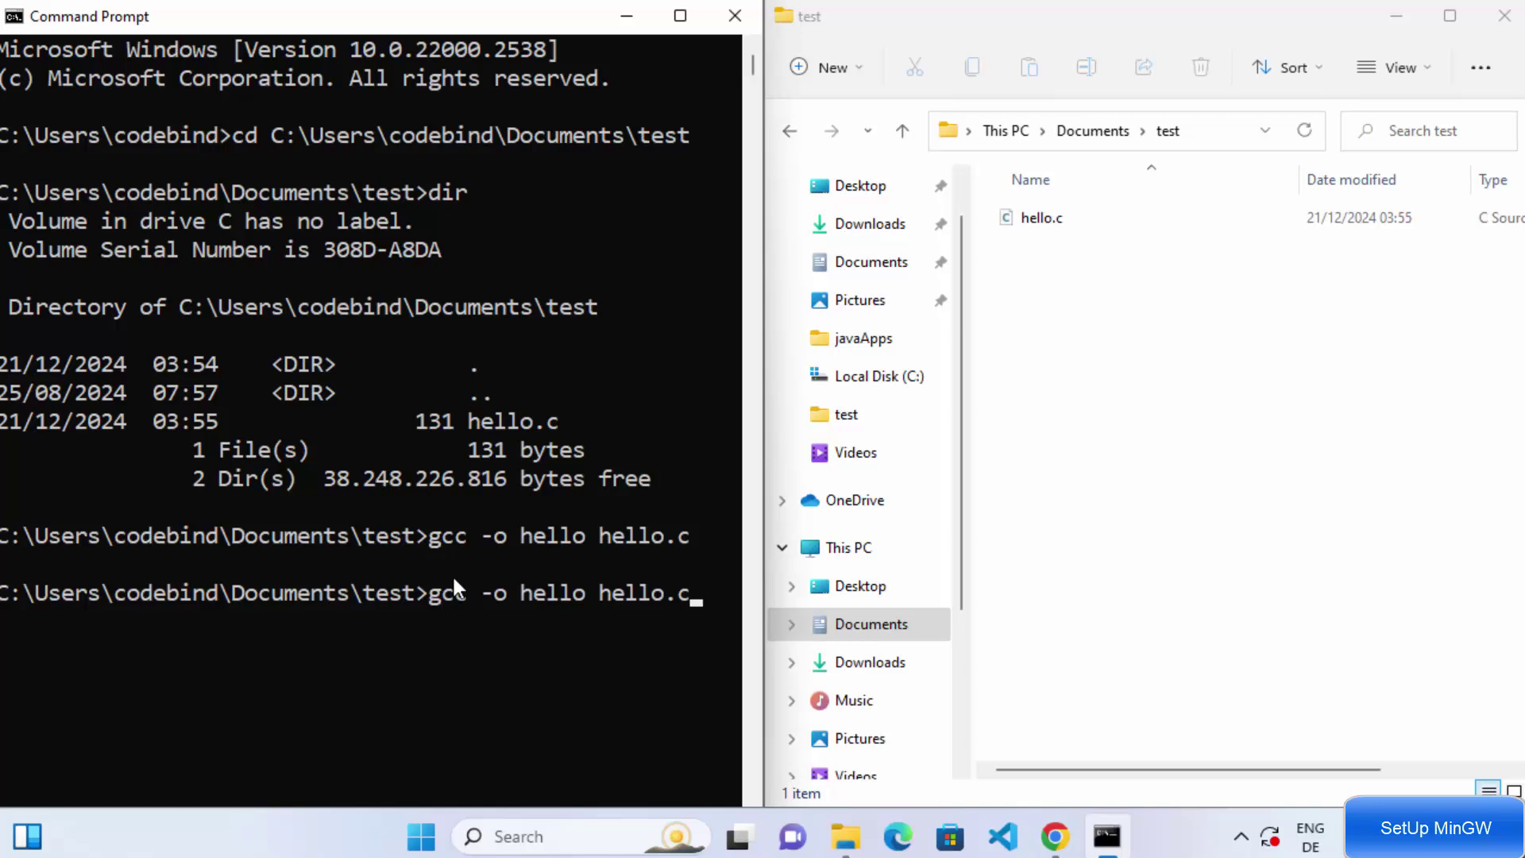
key("Return")
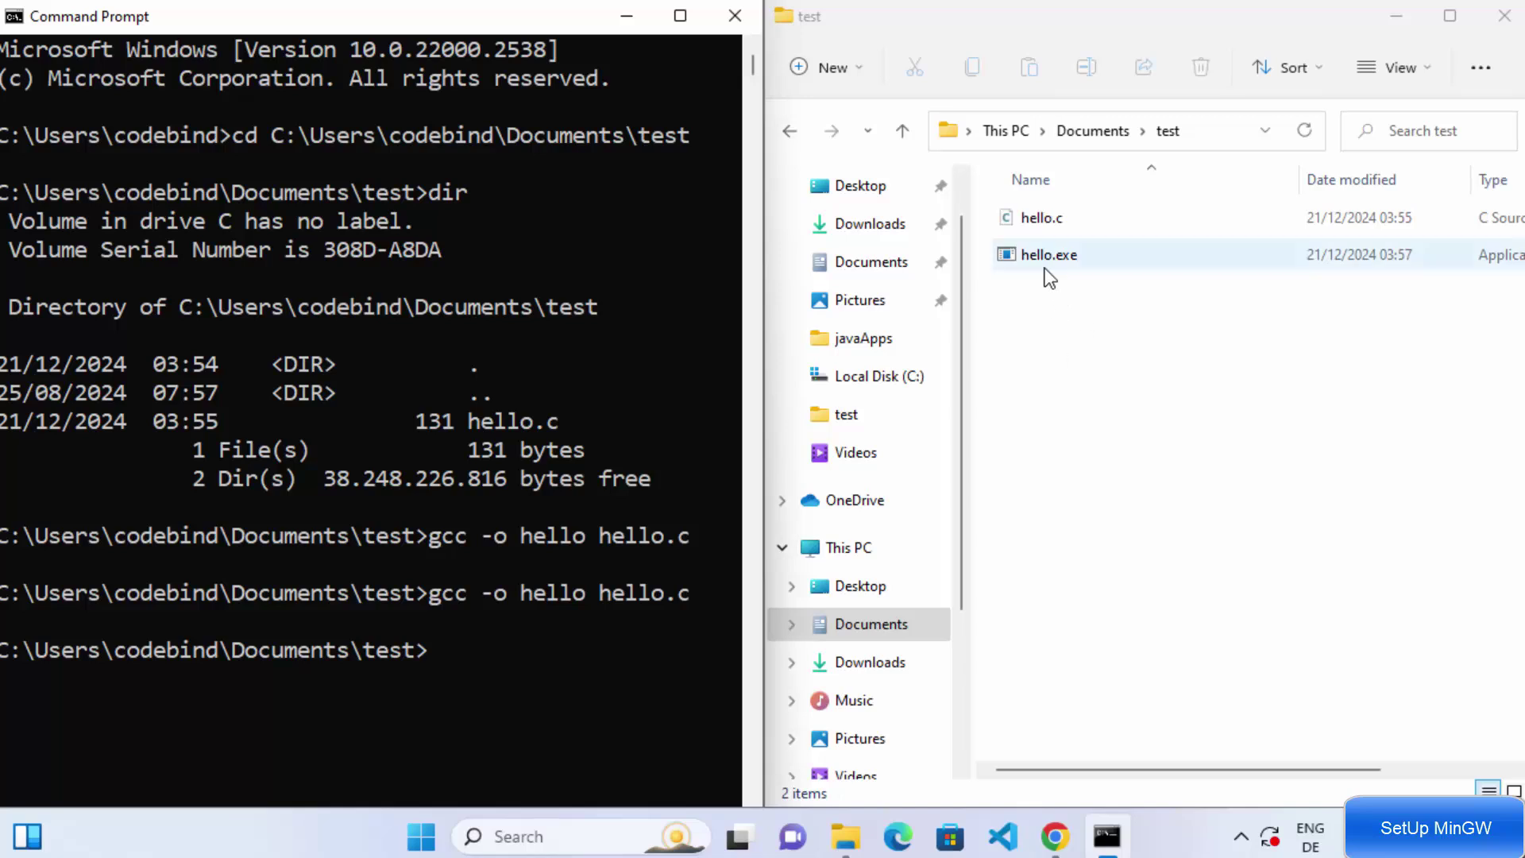
Run the compiled C program hello.exe from the command line and check its output
left_click(548, 650)
key("Escape")
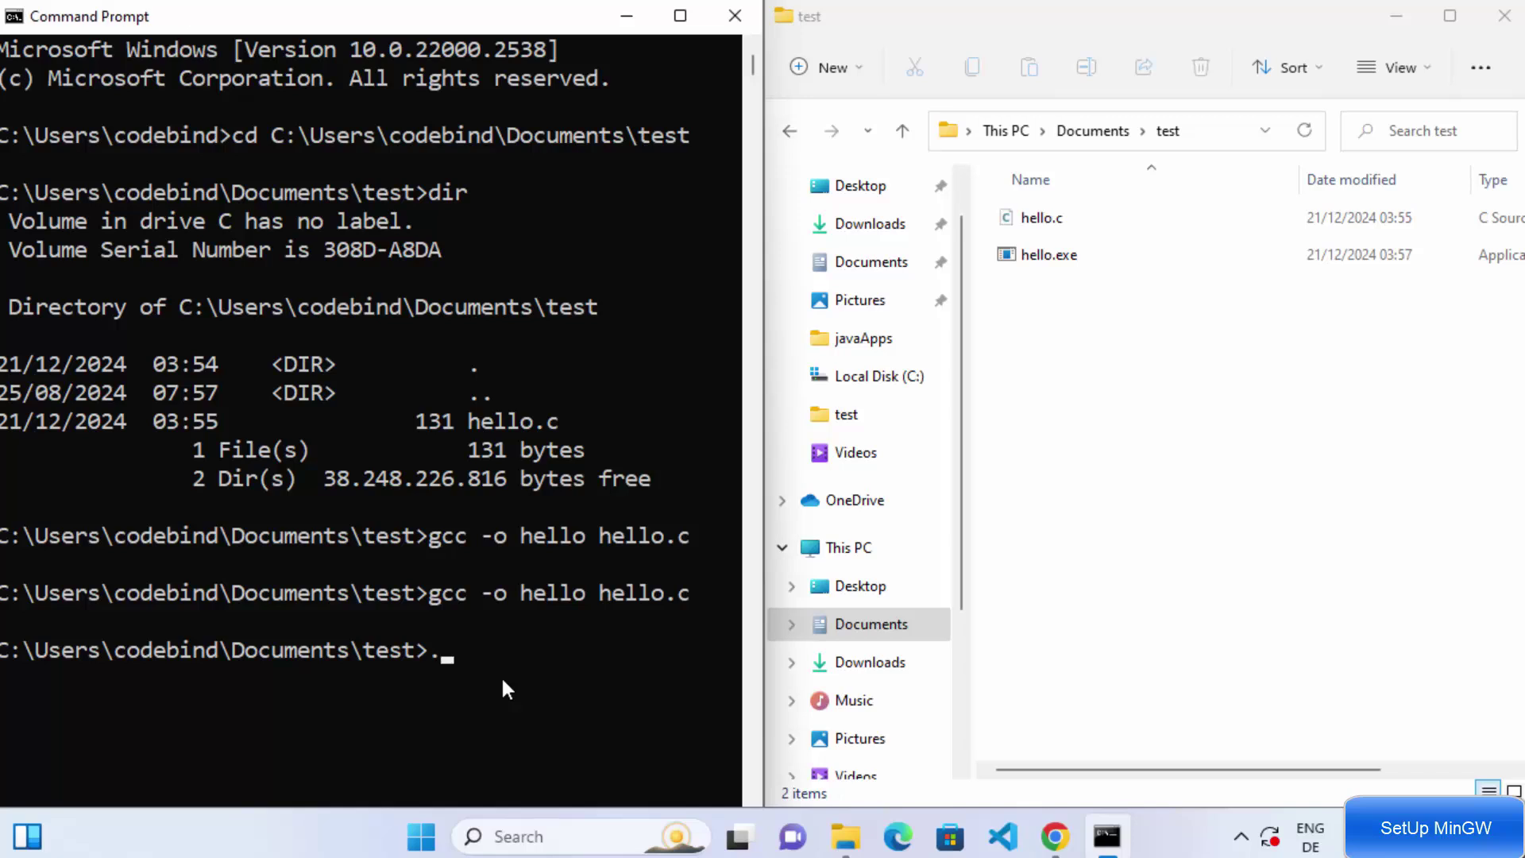
type("/hello.")
key("BackSpace")
key("BackSpace")
key("BackSpace")
key("BackSpace")
key("BackSpace")
key("BackSpace")
type("hello.exe")
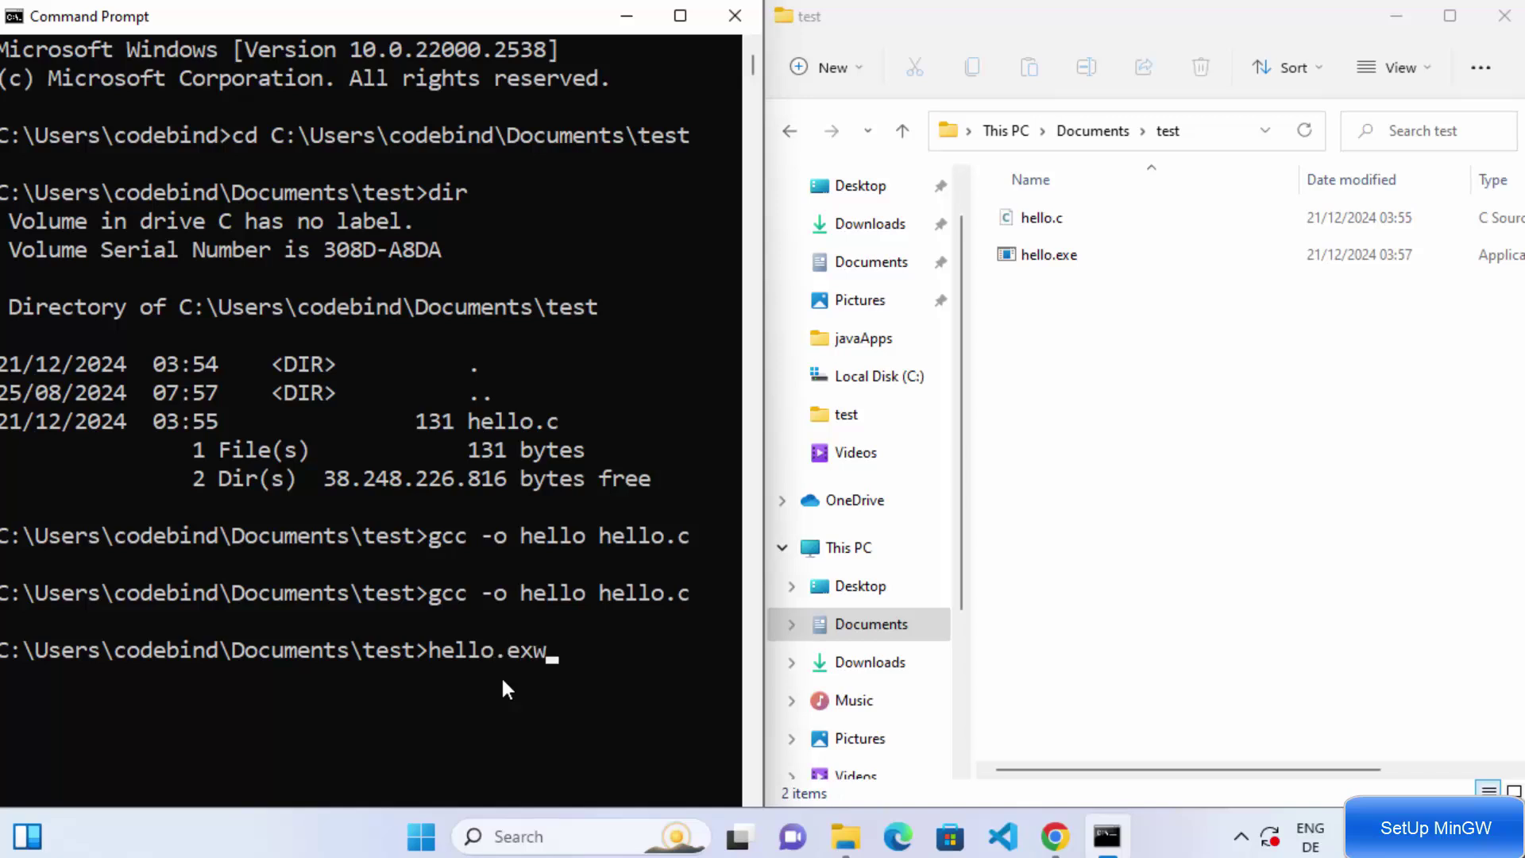
key("Return")
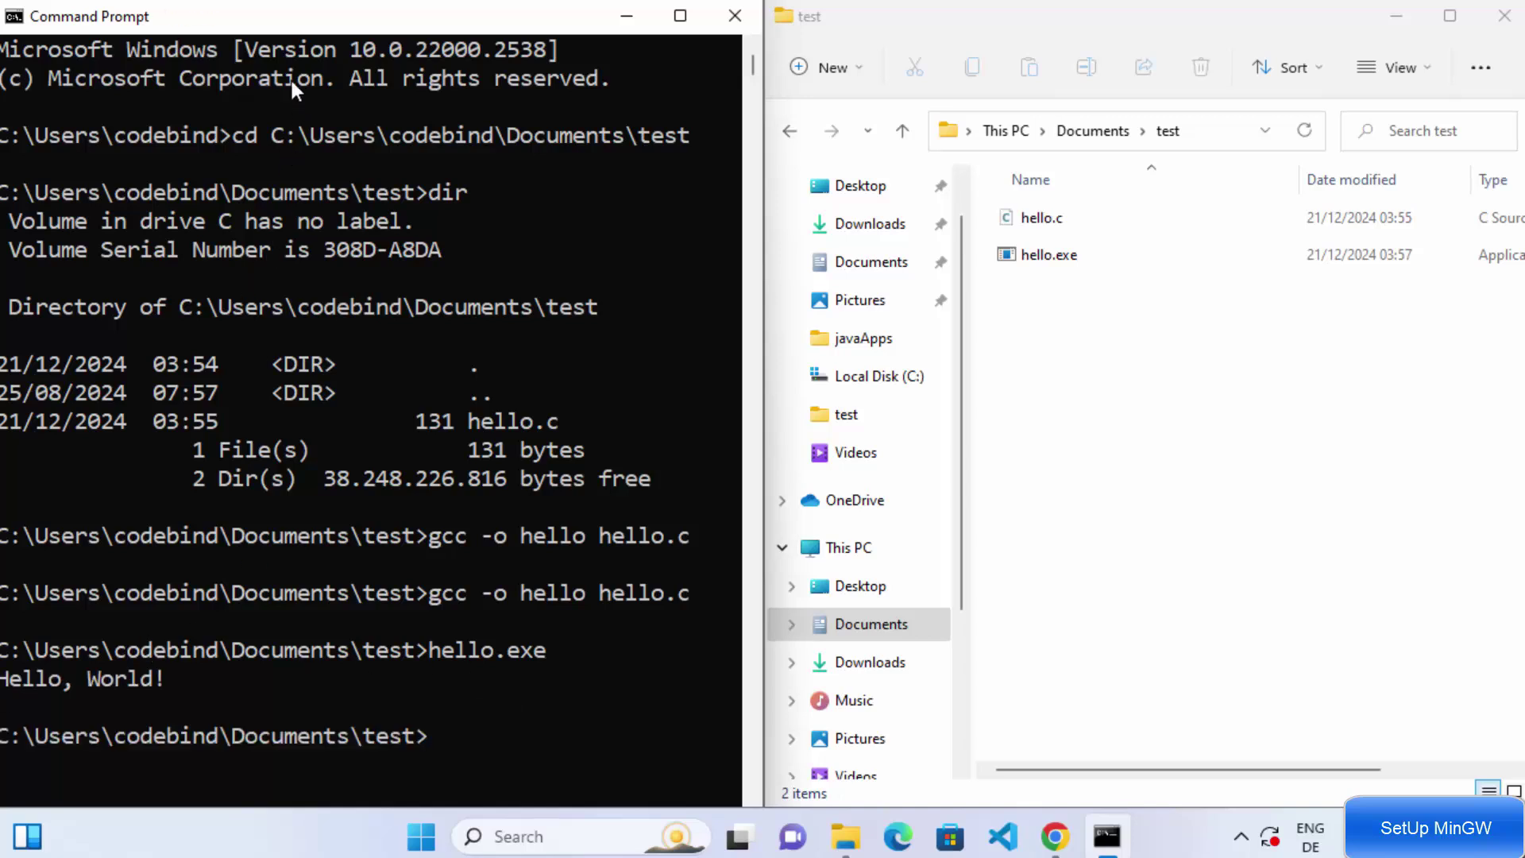
mouse_move(292, 13)
left_mouse_down()
mouse_move(322, 40)
mouse_move(299, 33)
left_mouse_up()
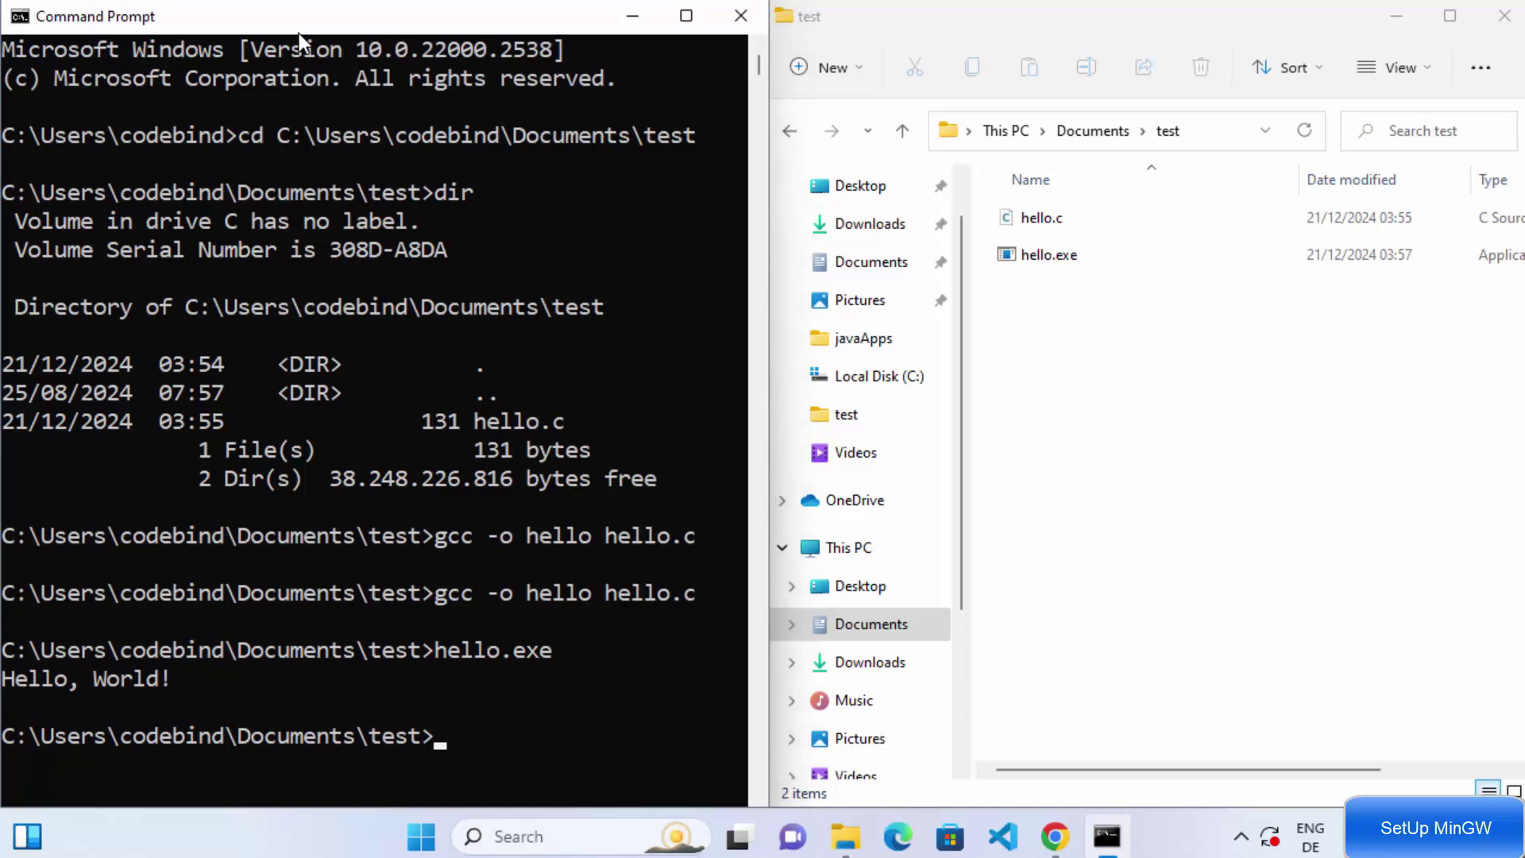
left_click_drag(183, 680, 3, 685)
left_click(362, 620)
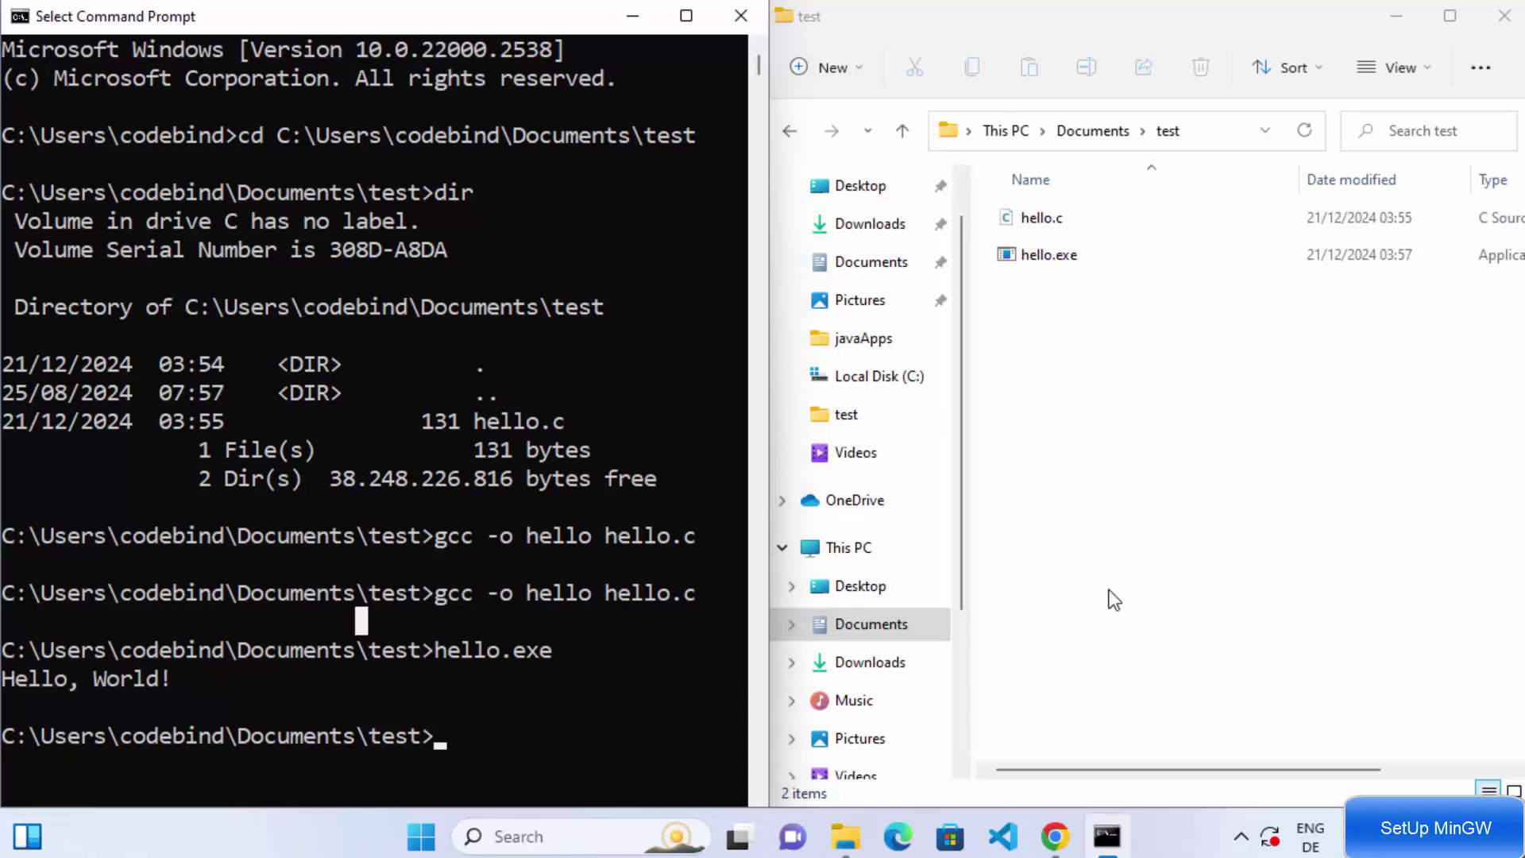
Create a new text document in the test folder and name it test.cpp, accepting the extension change
left_click(1119, 415)
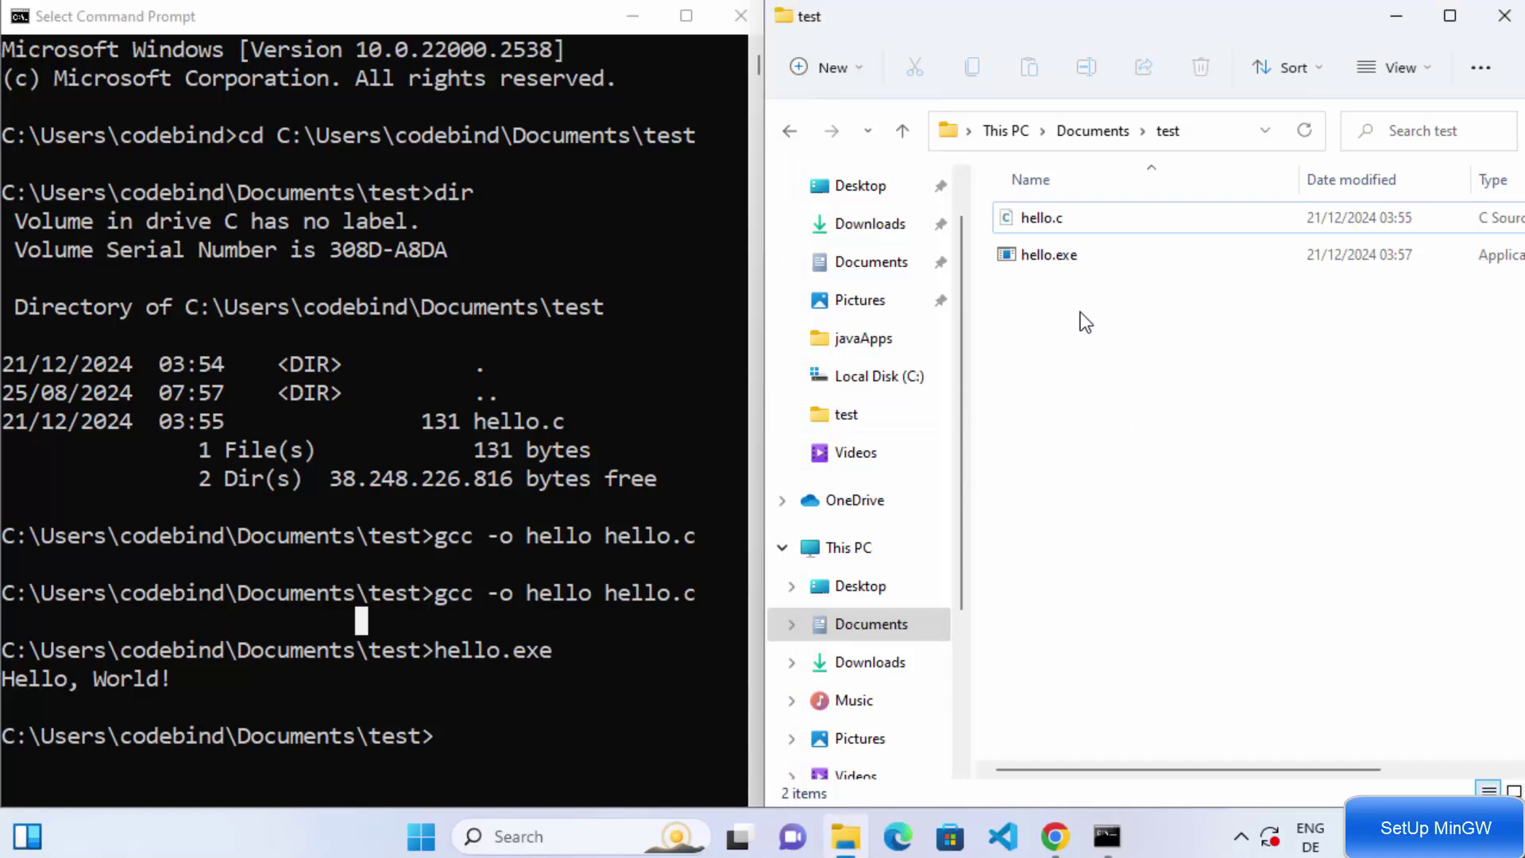
right_click(1068, 339)
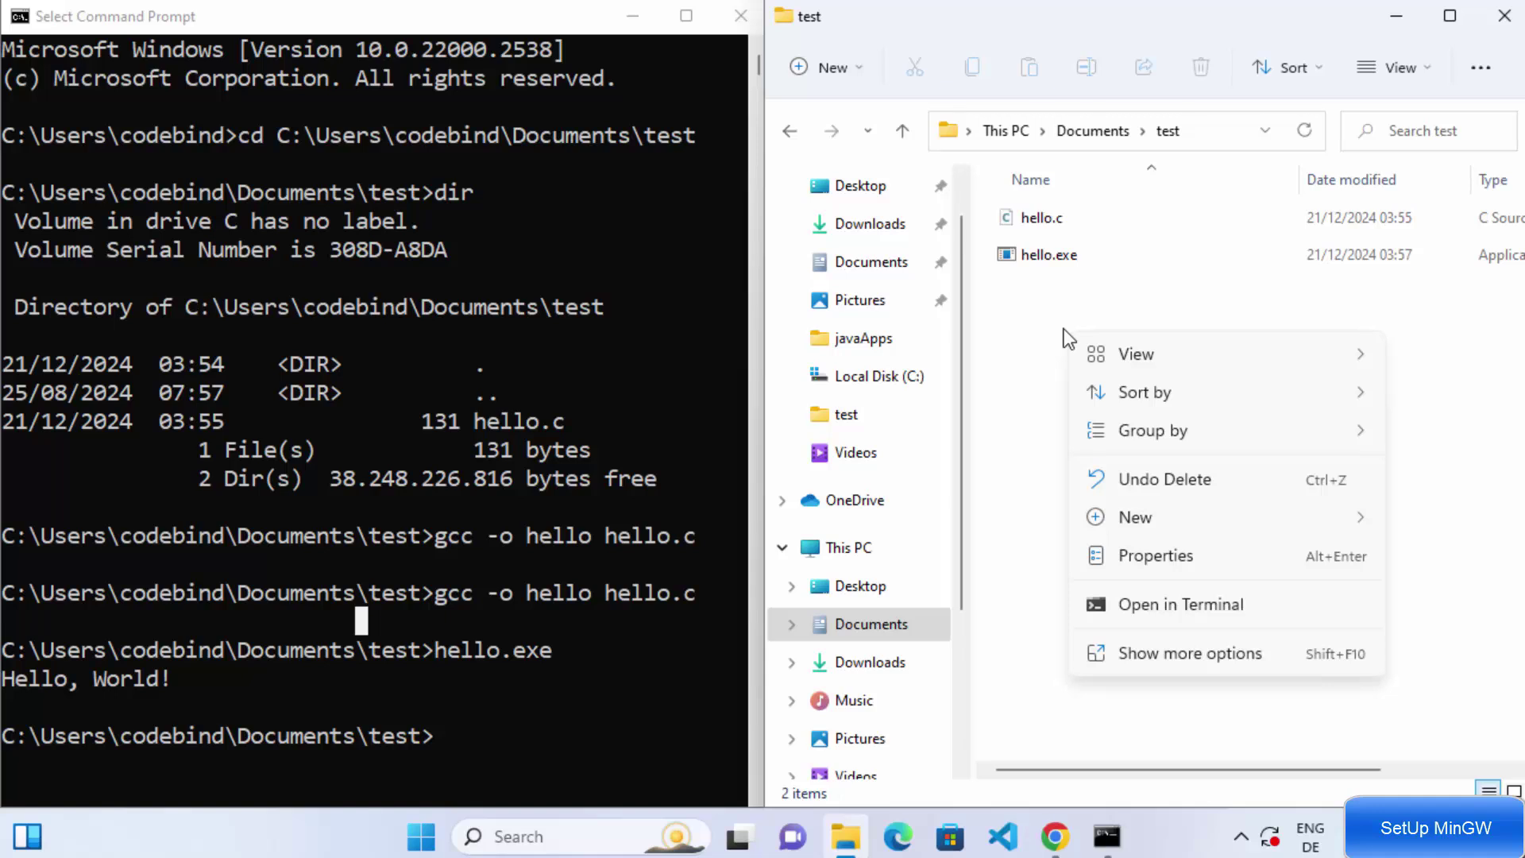
left_click(1120, 652)
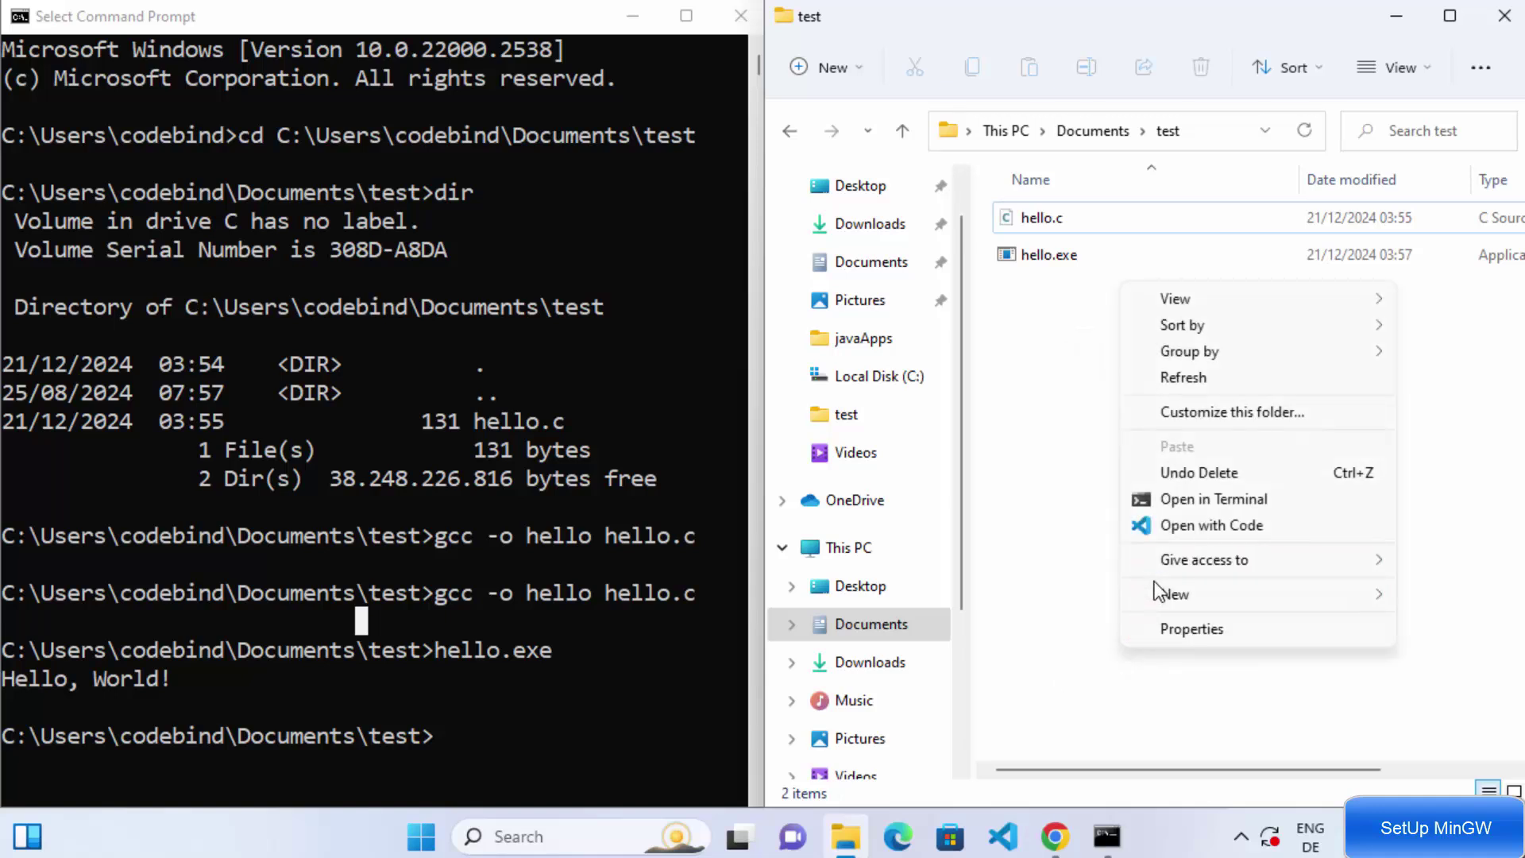
mouse_move(1160, 592)
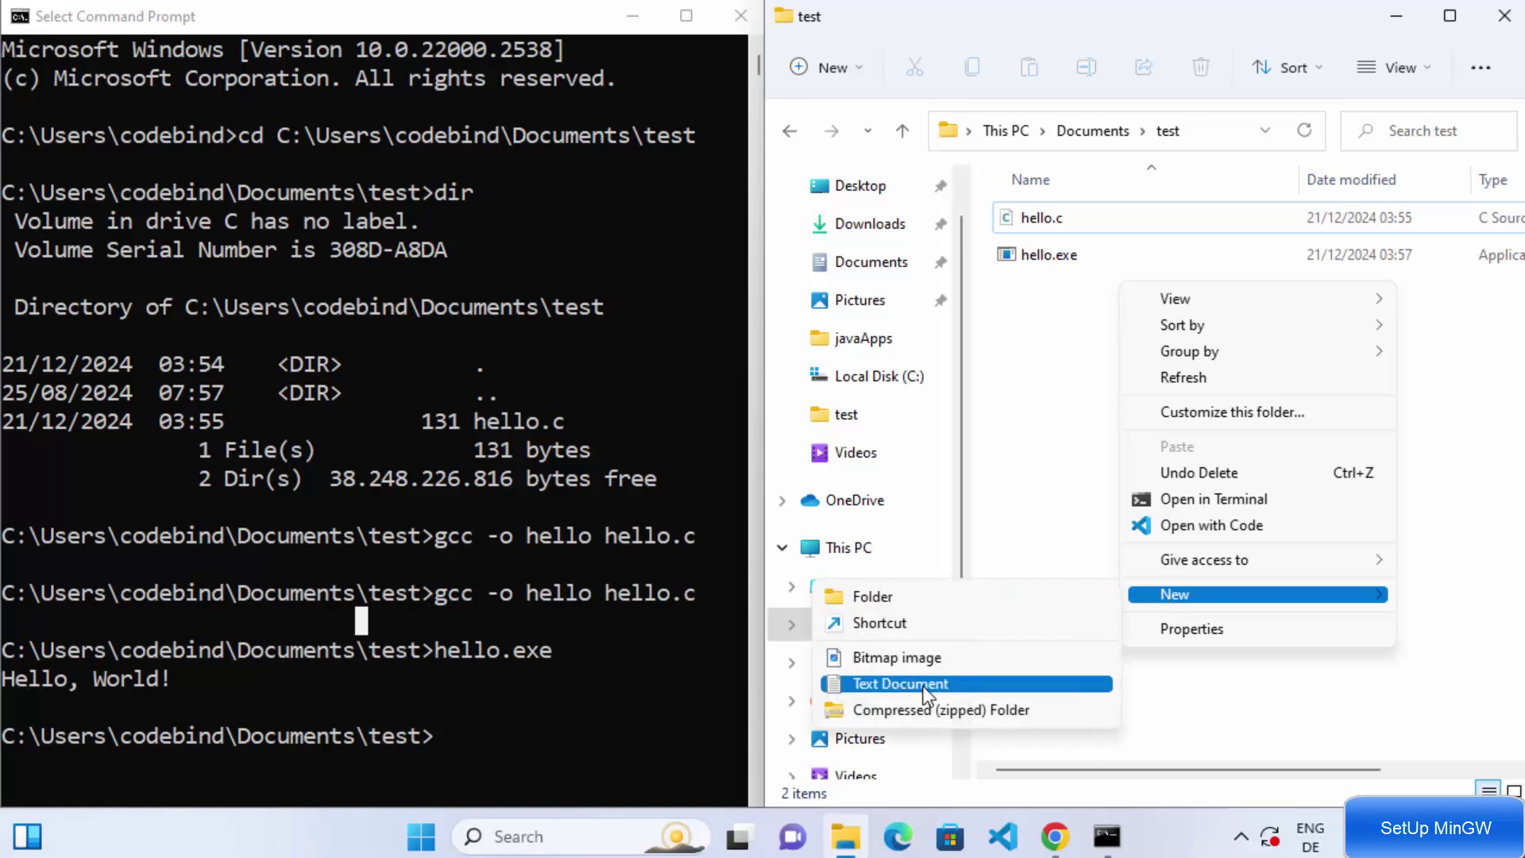
left_click(883, 683)
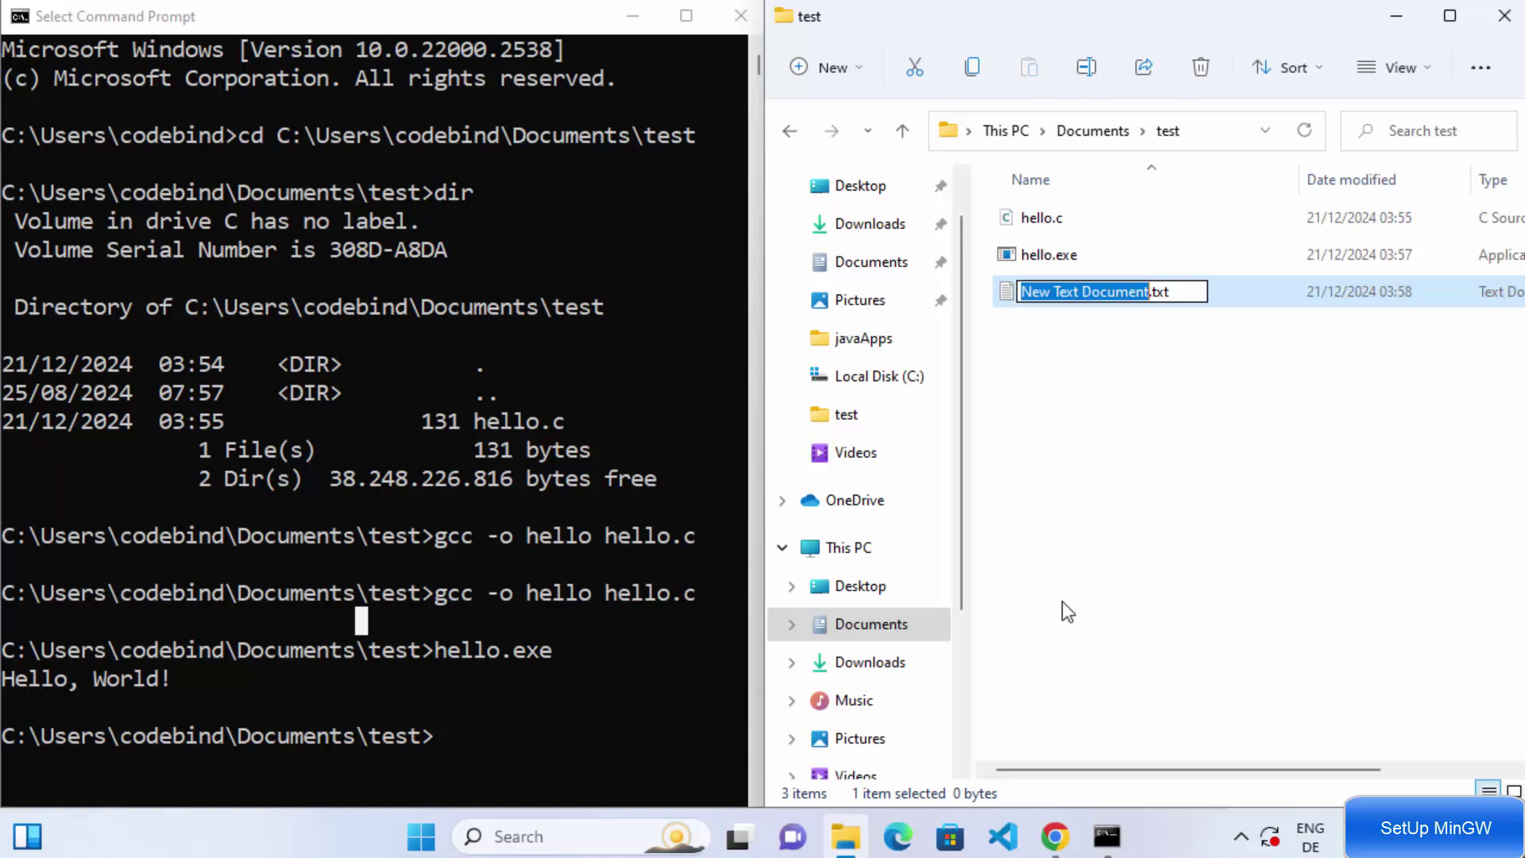
type("test")
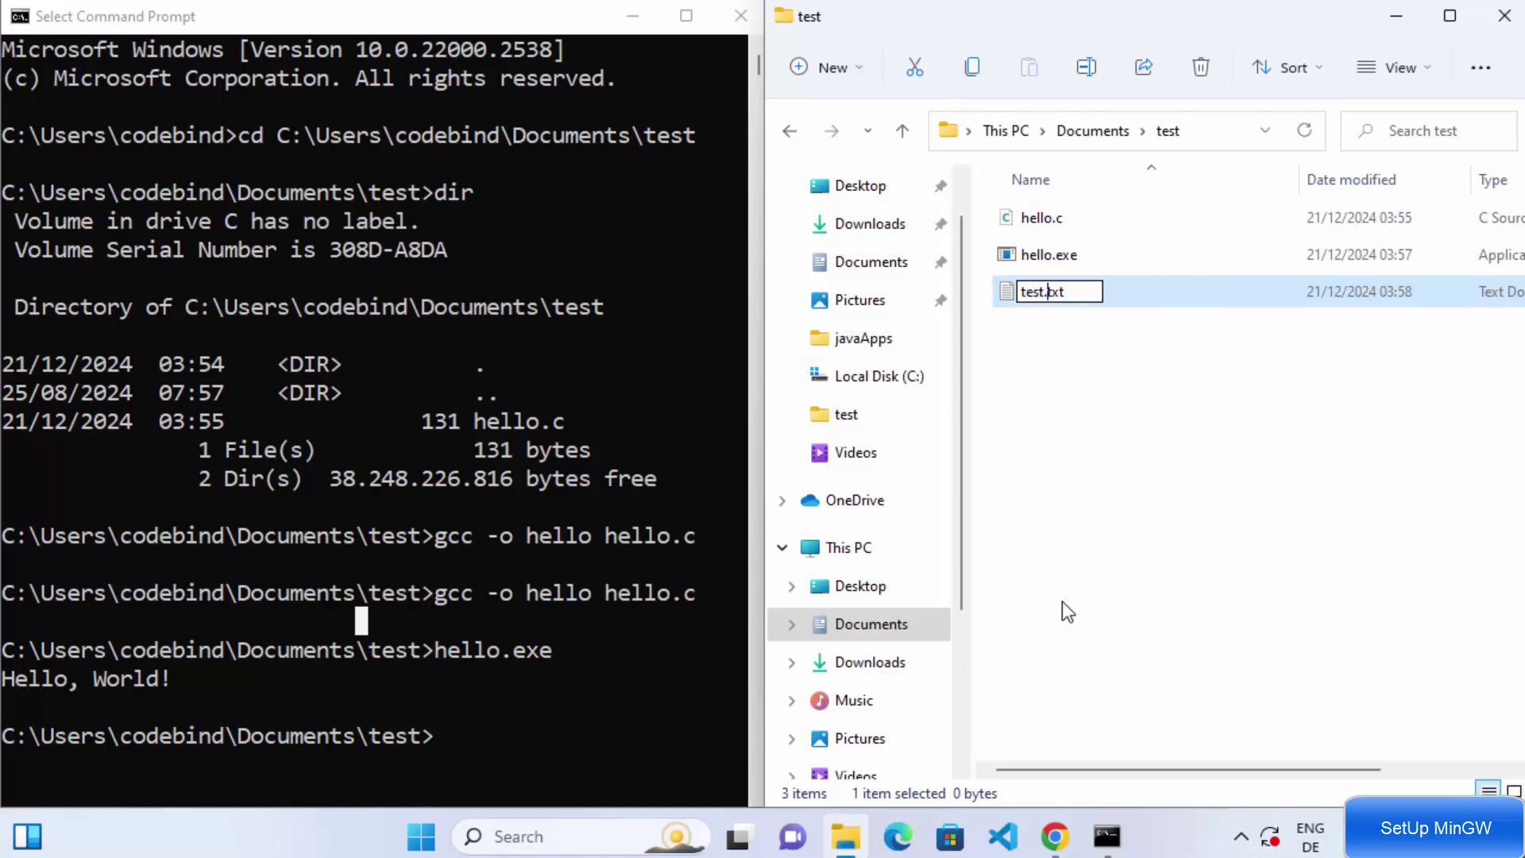
key("Delete")
key("Delete")
key("Delete")
type("cpp")
key("Return")
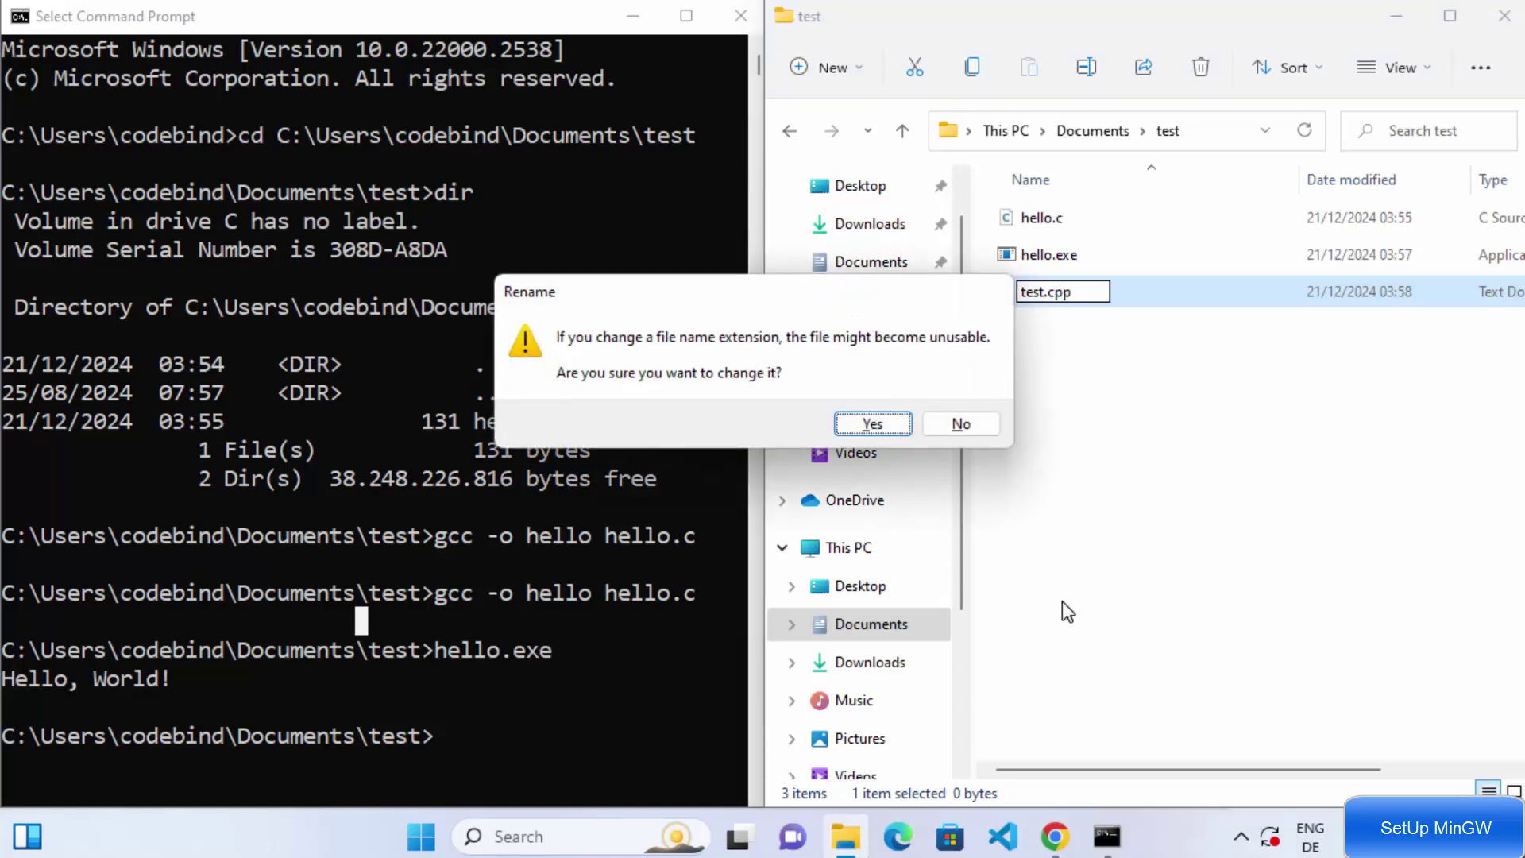
left_click(874, 424)
Write an iostream program in test.cpp using Notepad that prints "Hello, World!" with std::cout and returns 0, then save and close it
right_click(1080, 292)
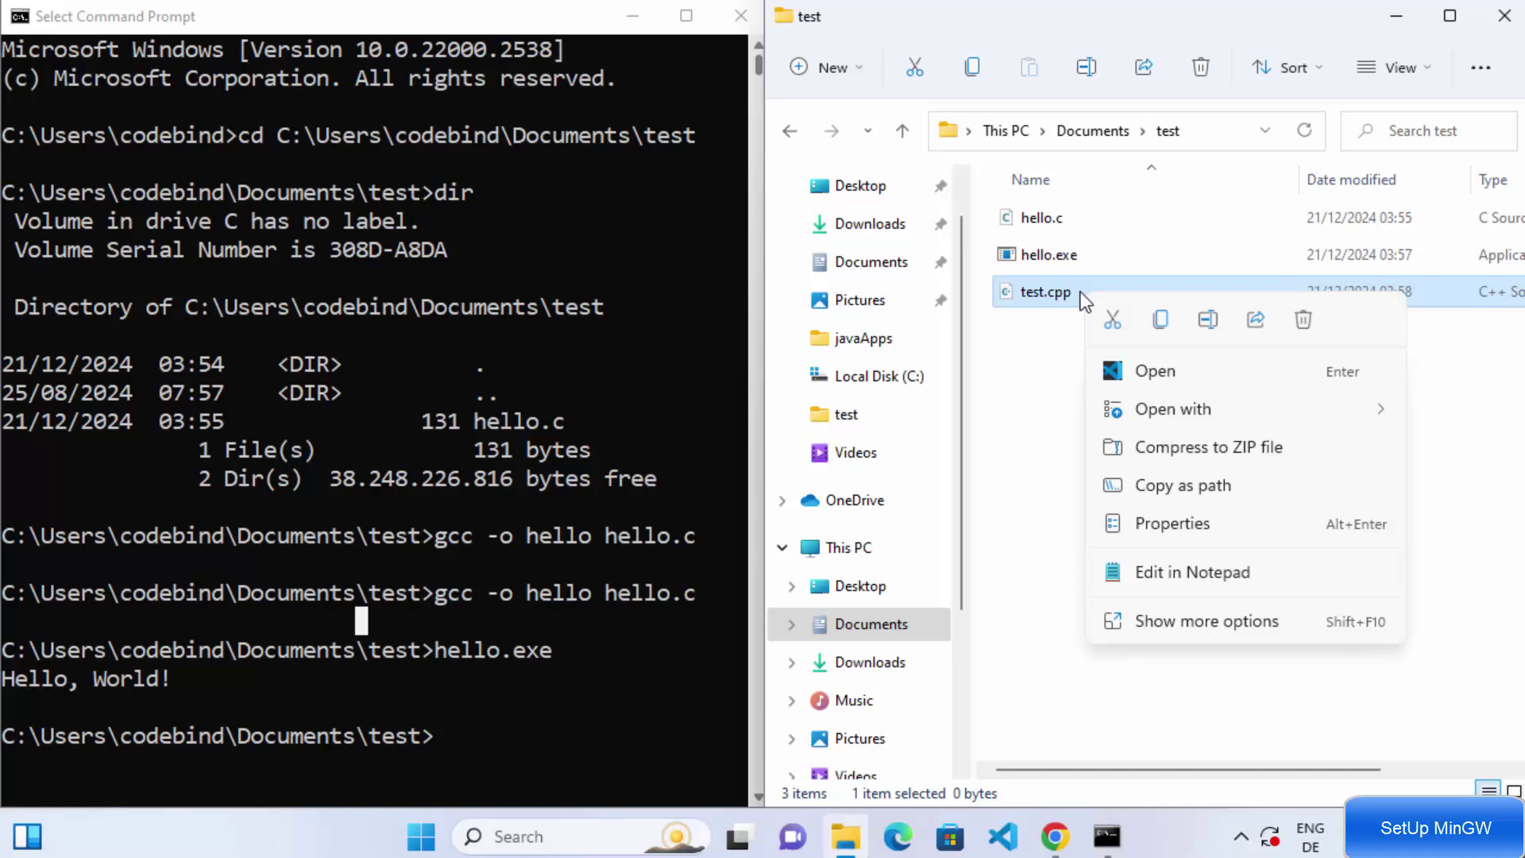
left_click(1142, 573)
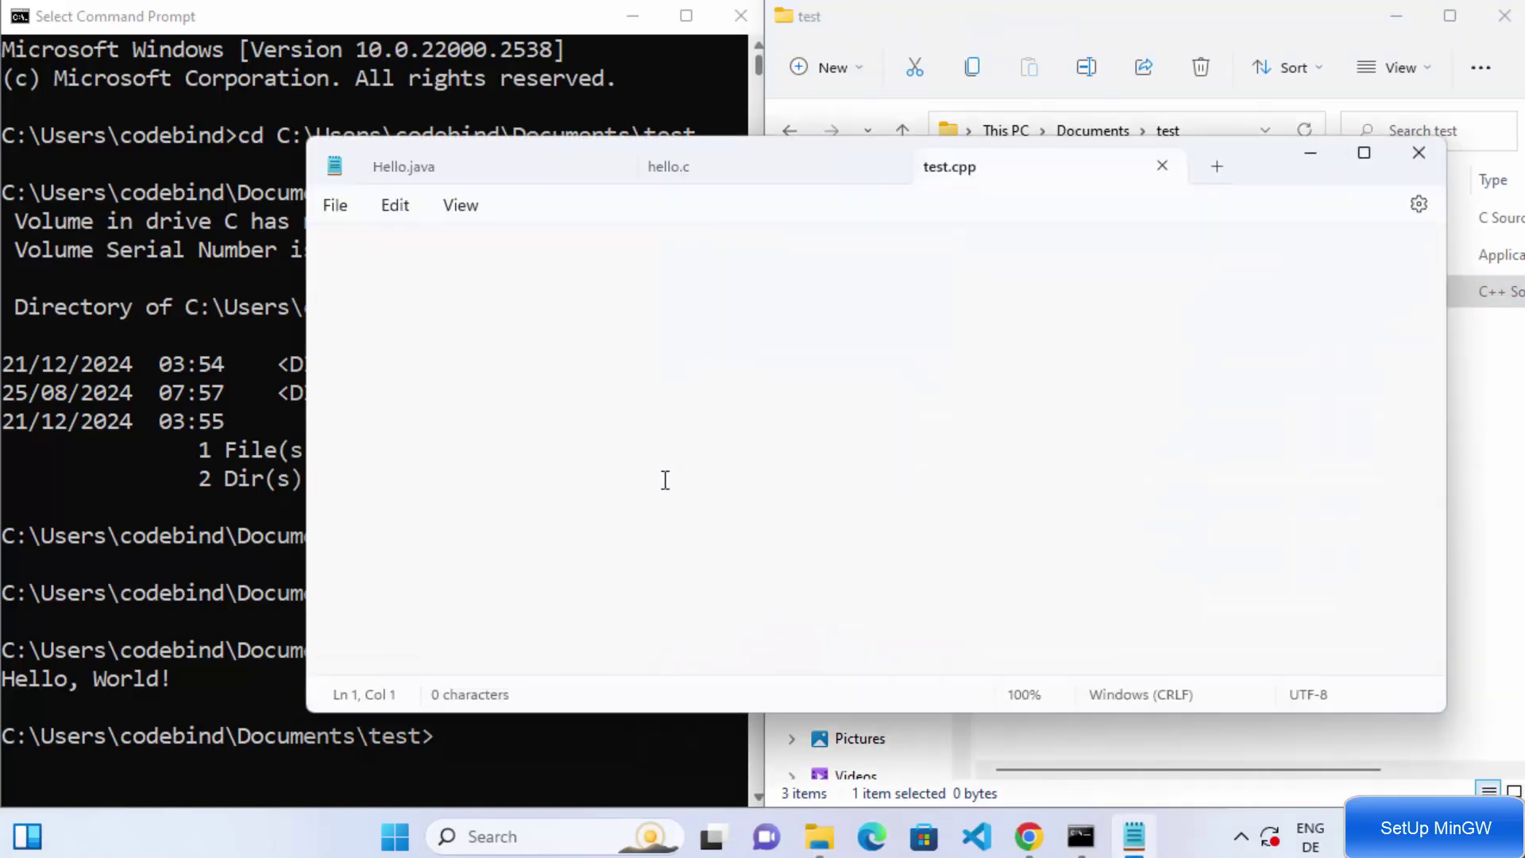
type("#include <iostream>  int main() {     // Print \"Hello, World!\" to the console     std::cout << \"Hello, World!\" << std::endl;     return 0; }")
key("ctrl+s")
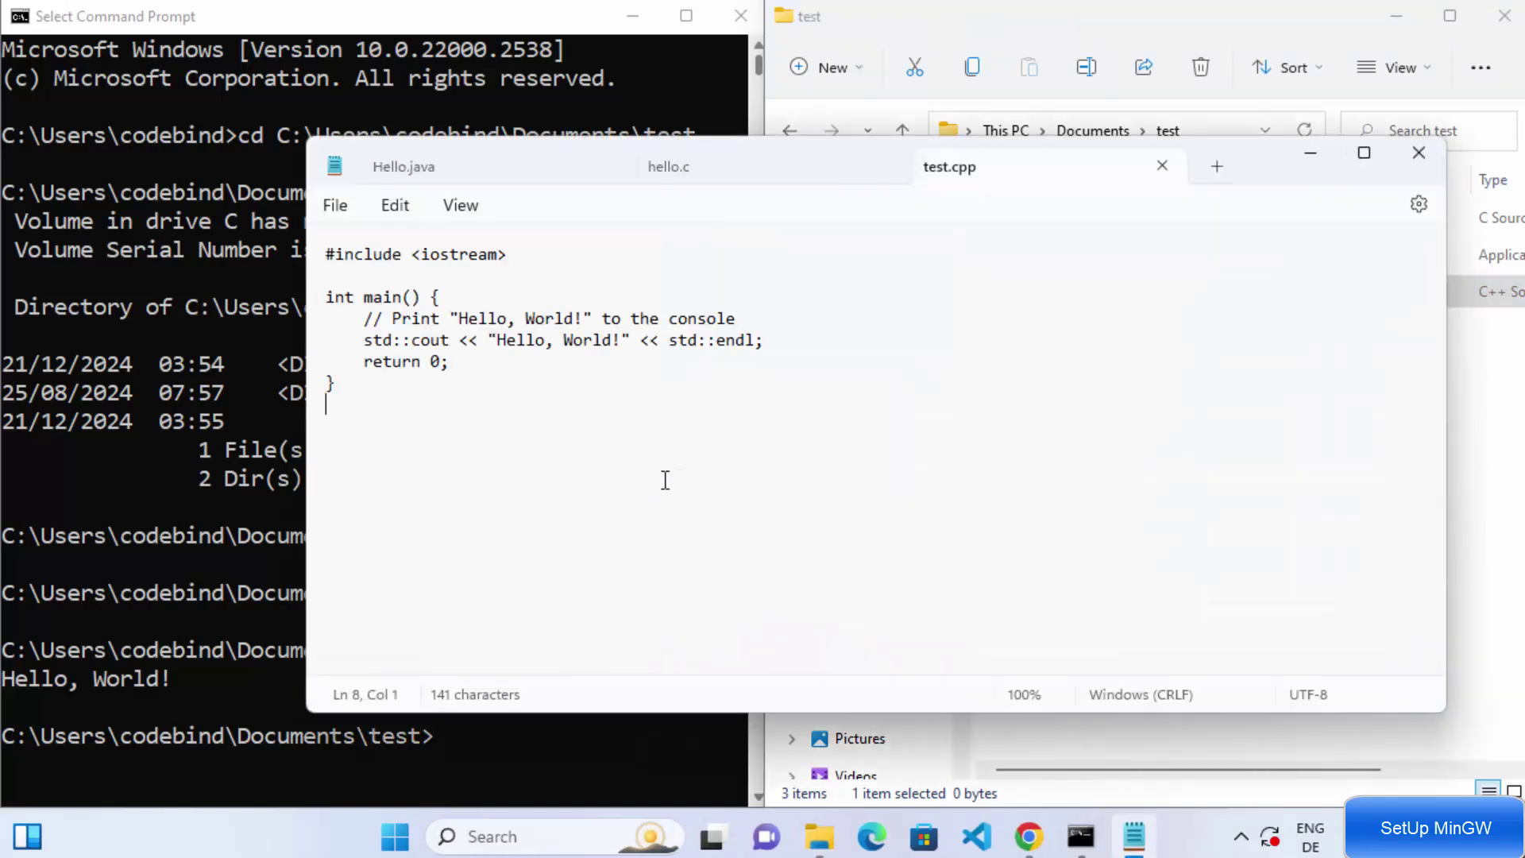
left_click(635, 379)
key("shift+Right")
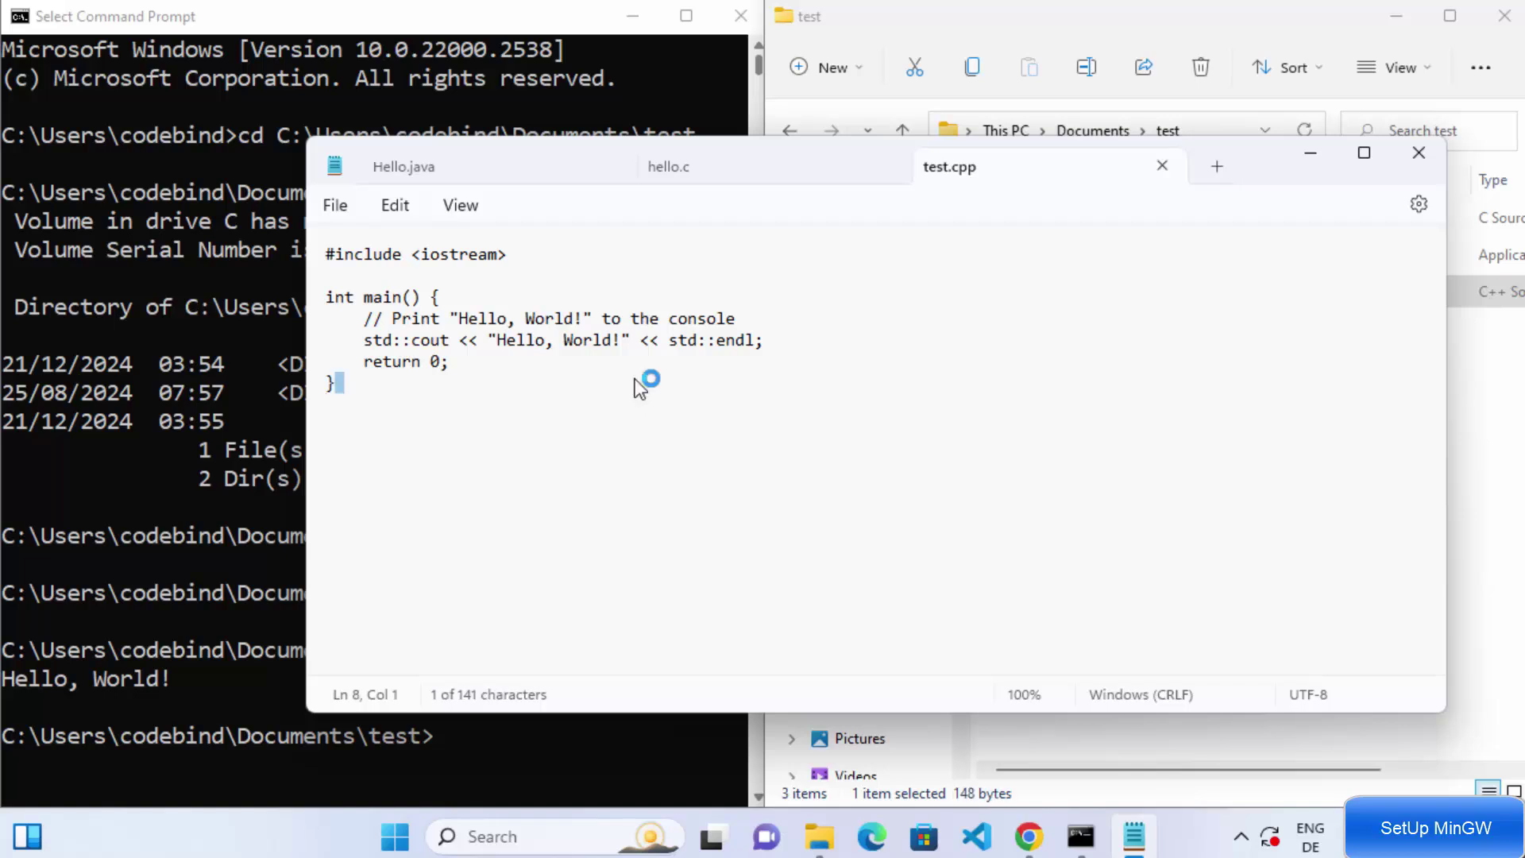
left_click(1418, 153)
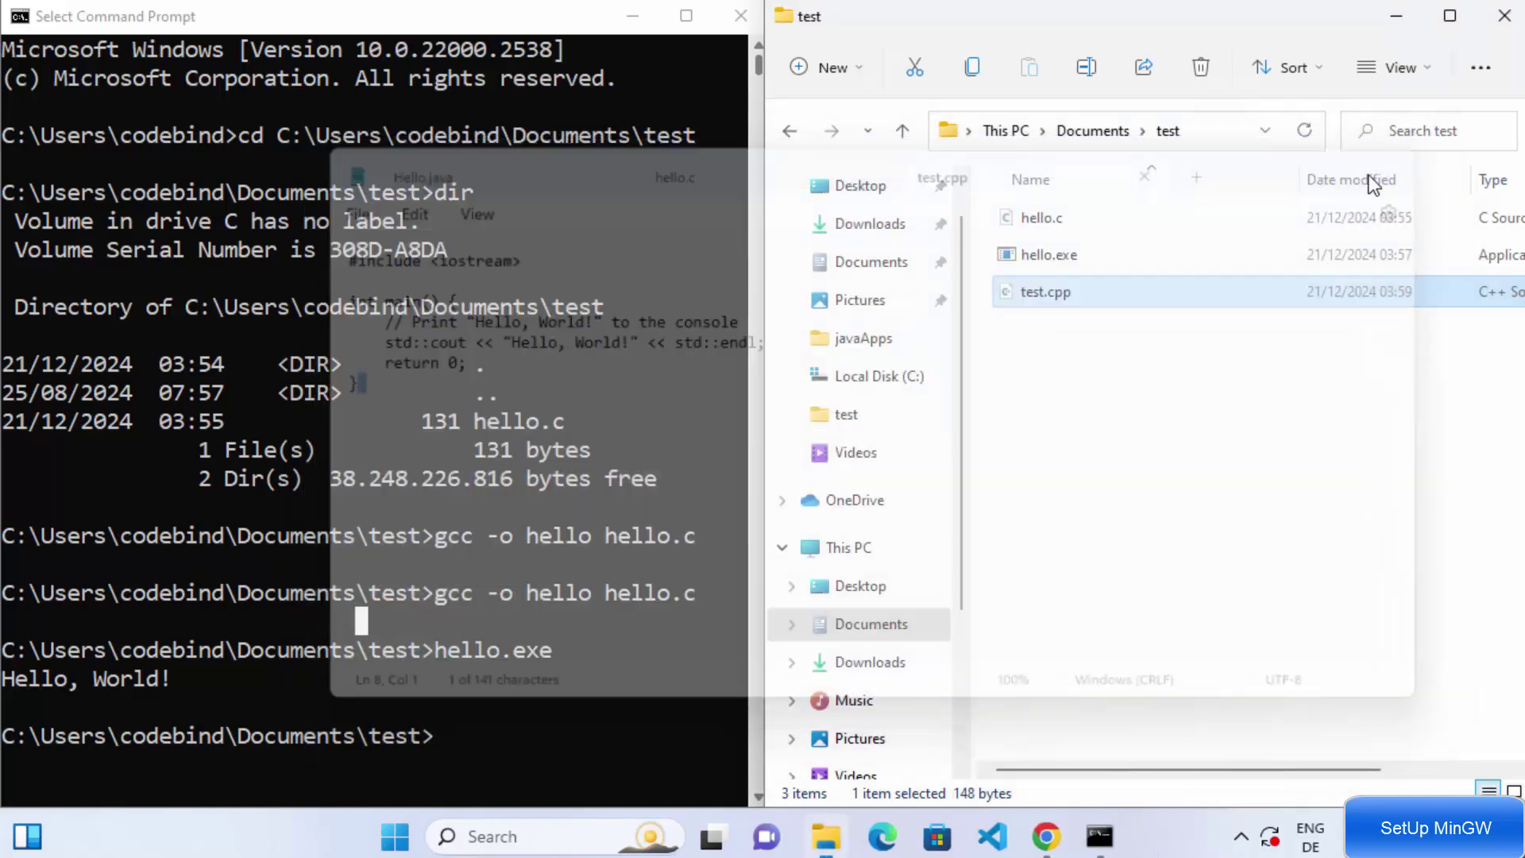
Compile the C++ source file in Command Prompt with g++ -o test test.cpp
left_click(537, 671)
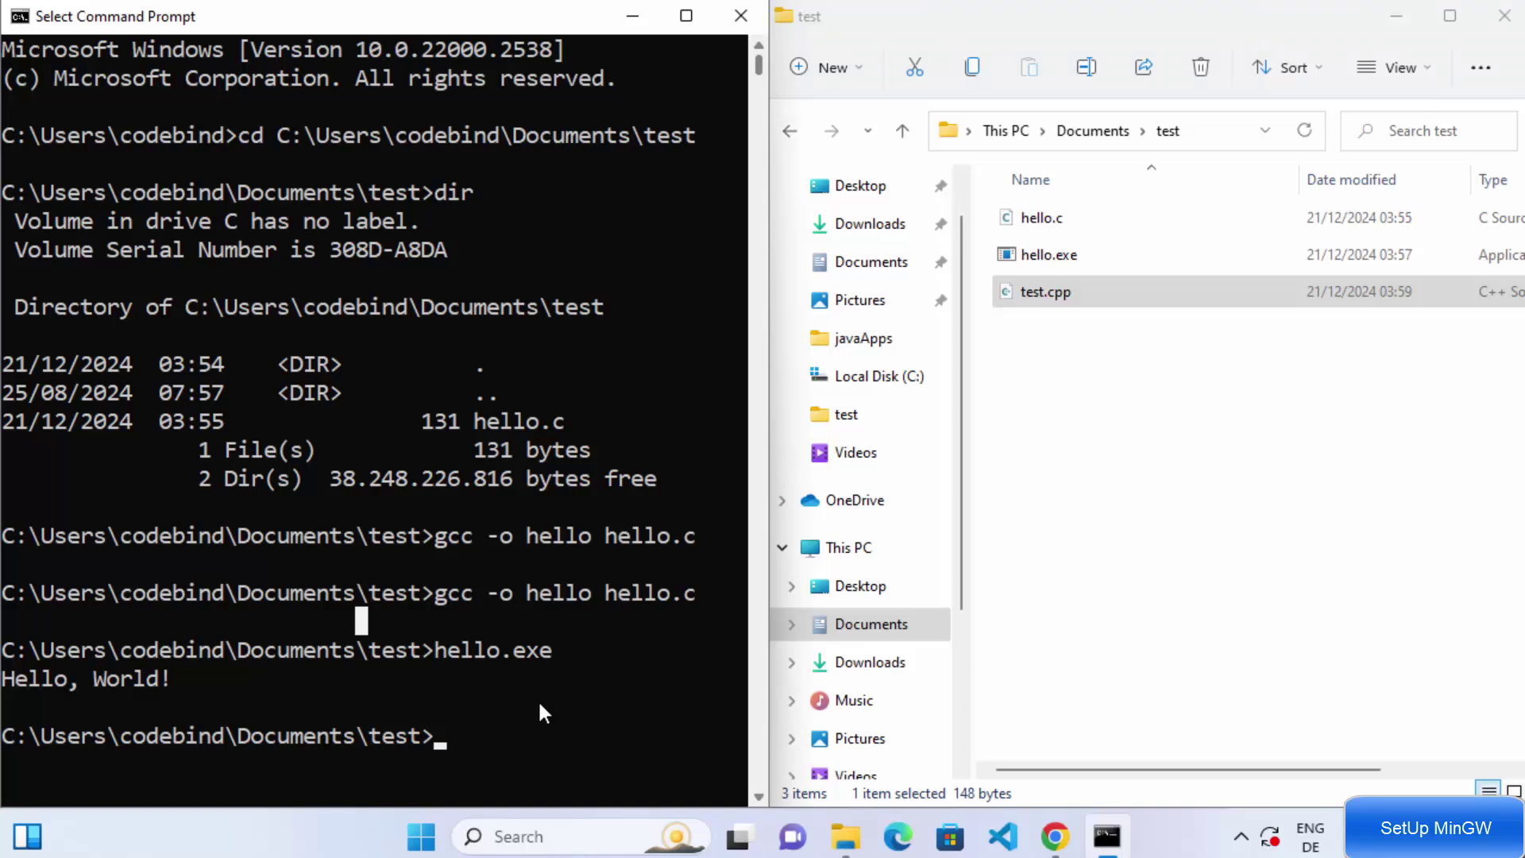
key("Escape")
type("g++")
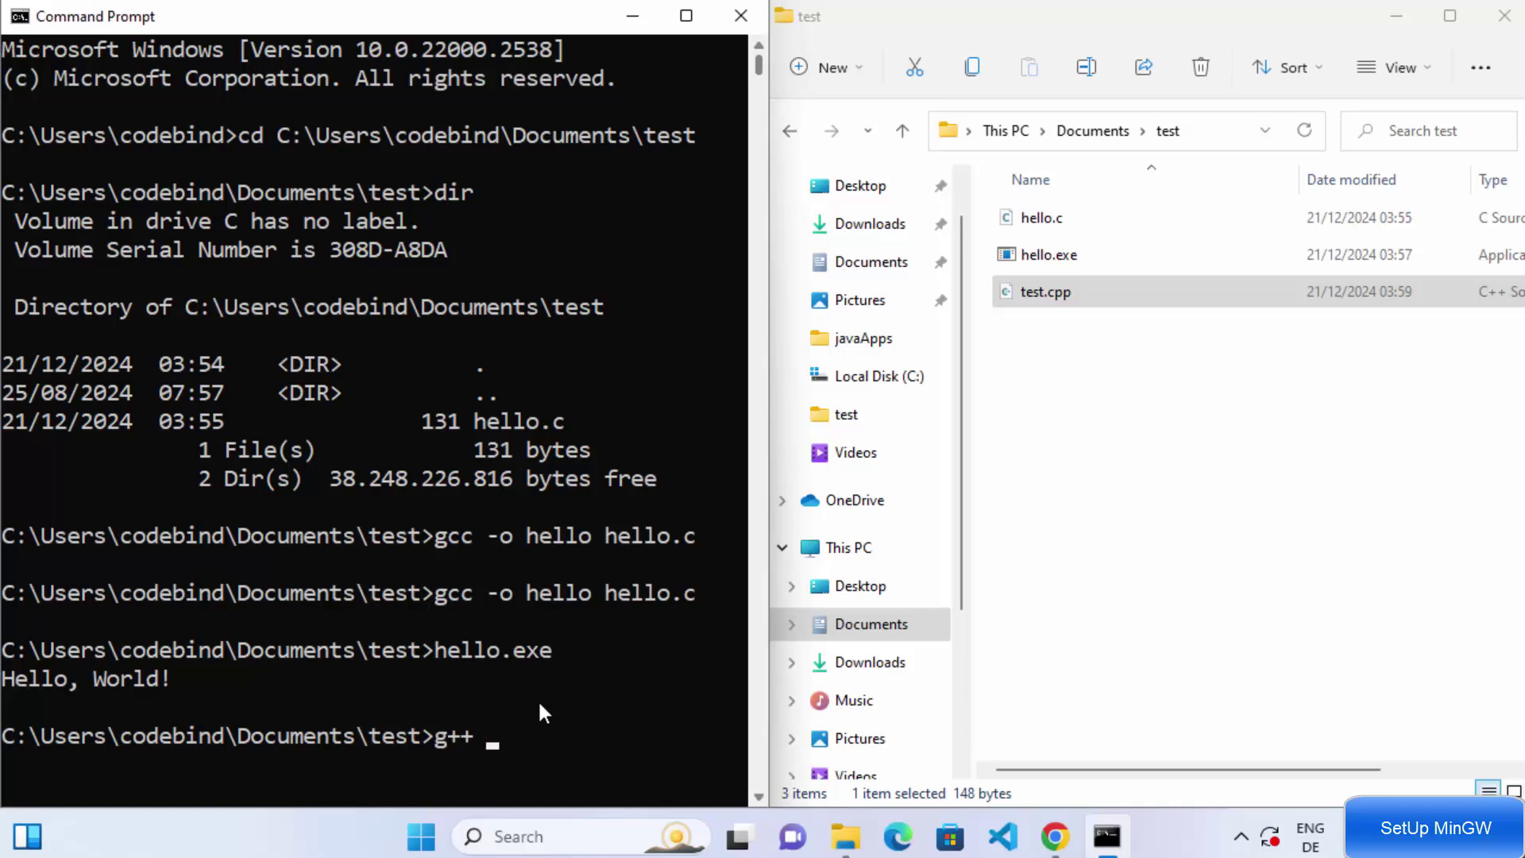
type(" -o")
type("test")
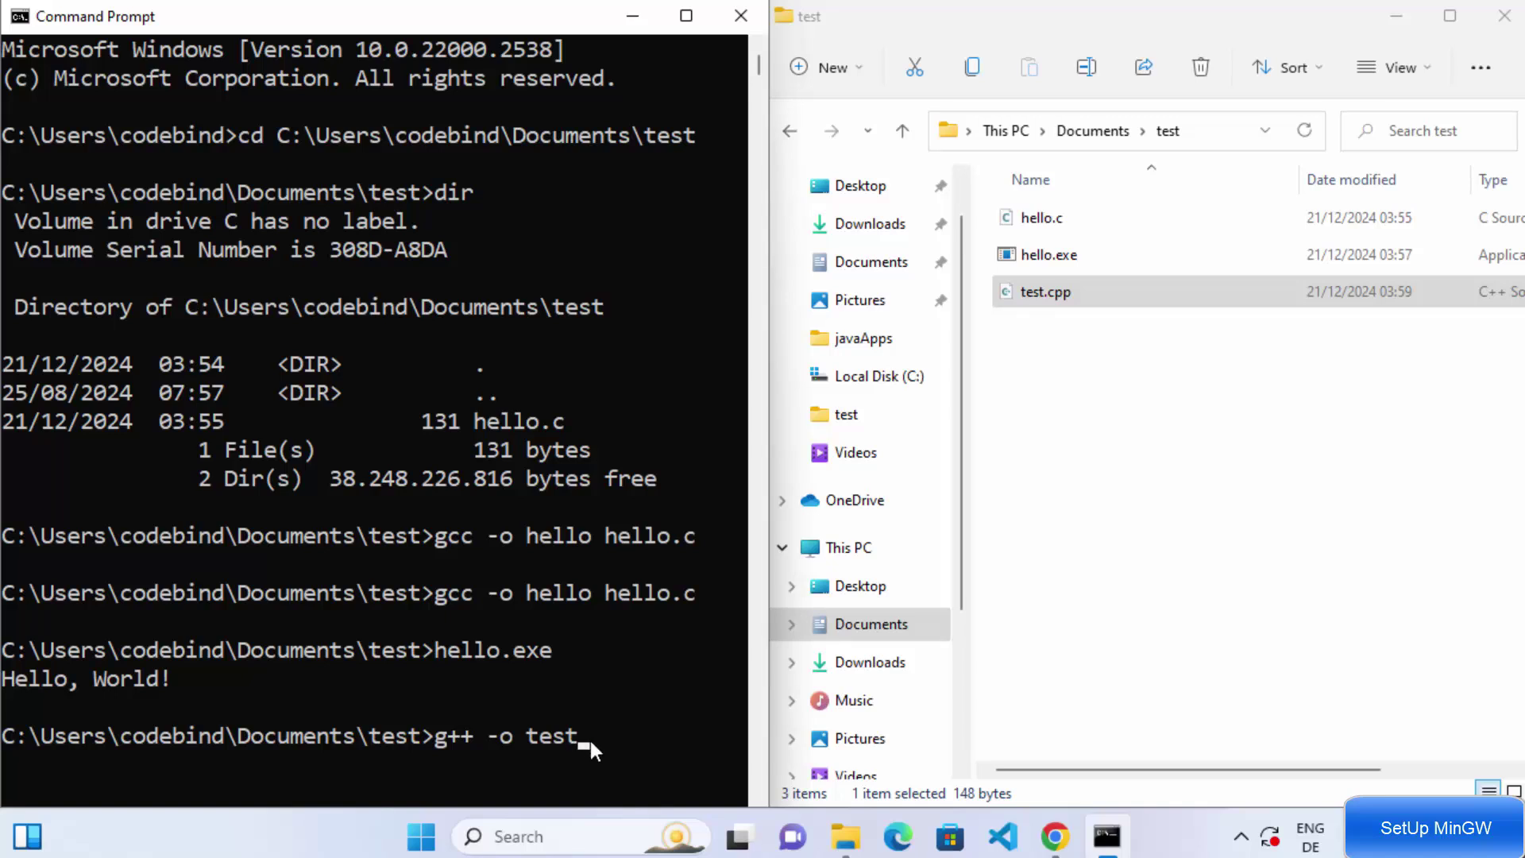
type("test.cpp")
key("Return")
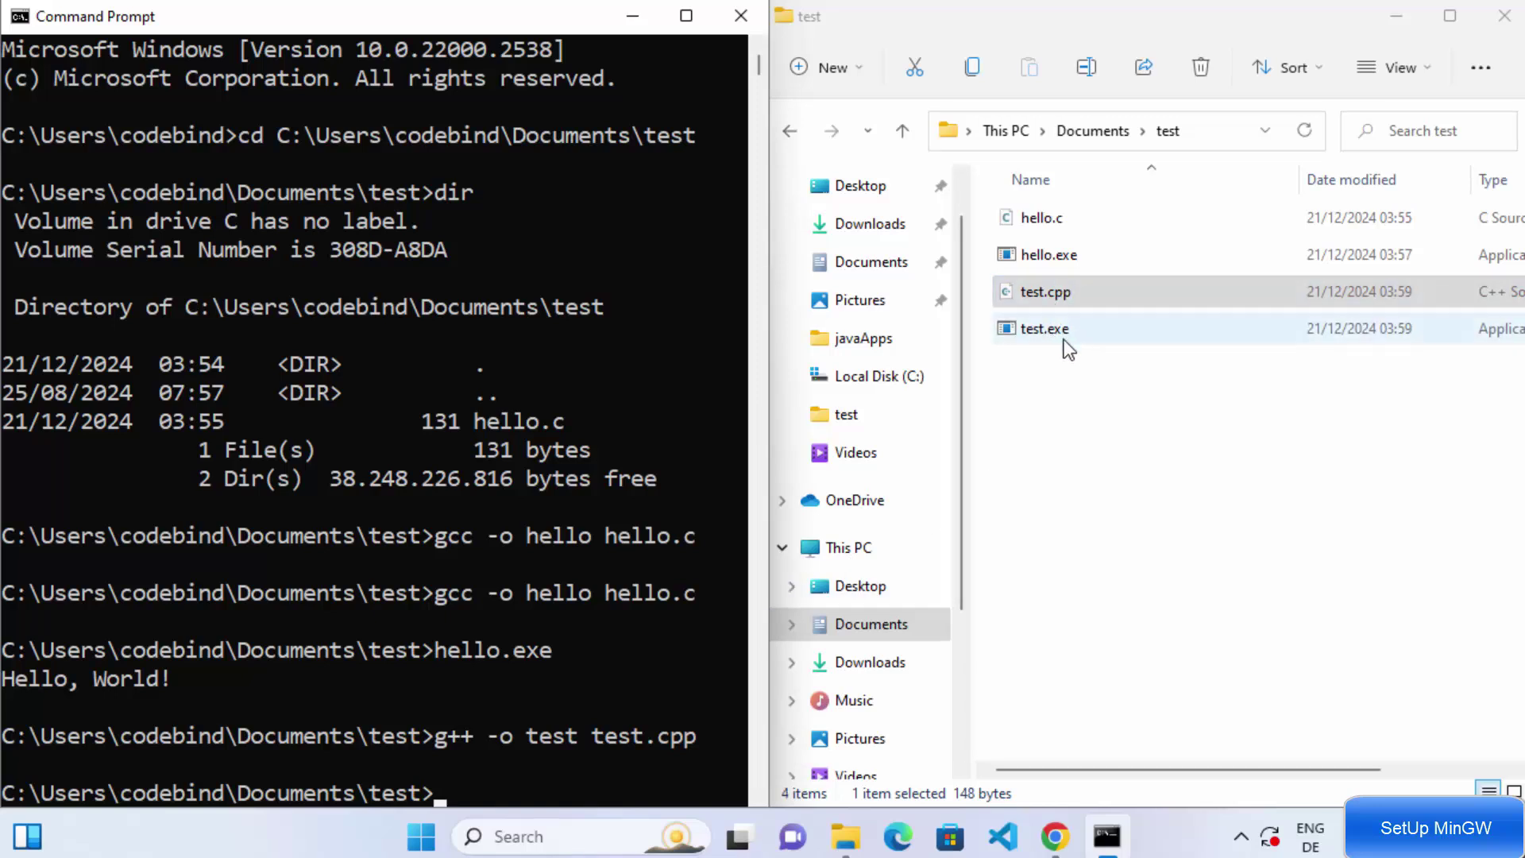
Run the compiled C++ program test.exe from the command line
left_click(452, 512)
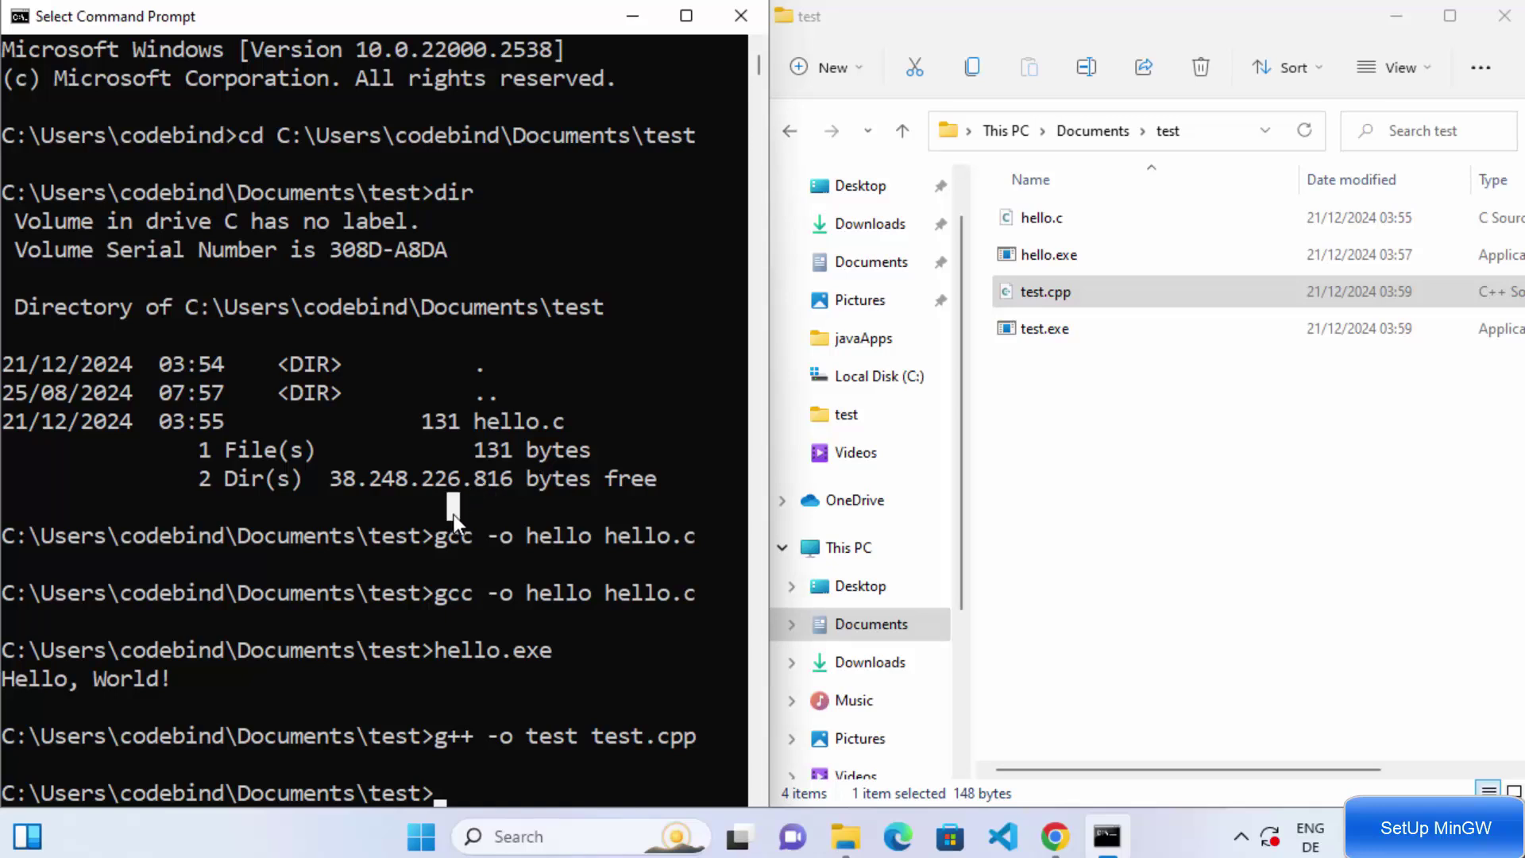
type("test")
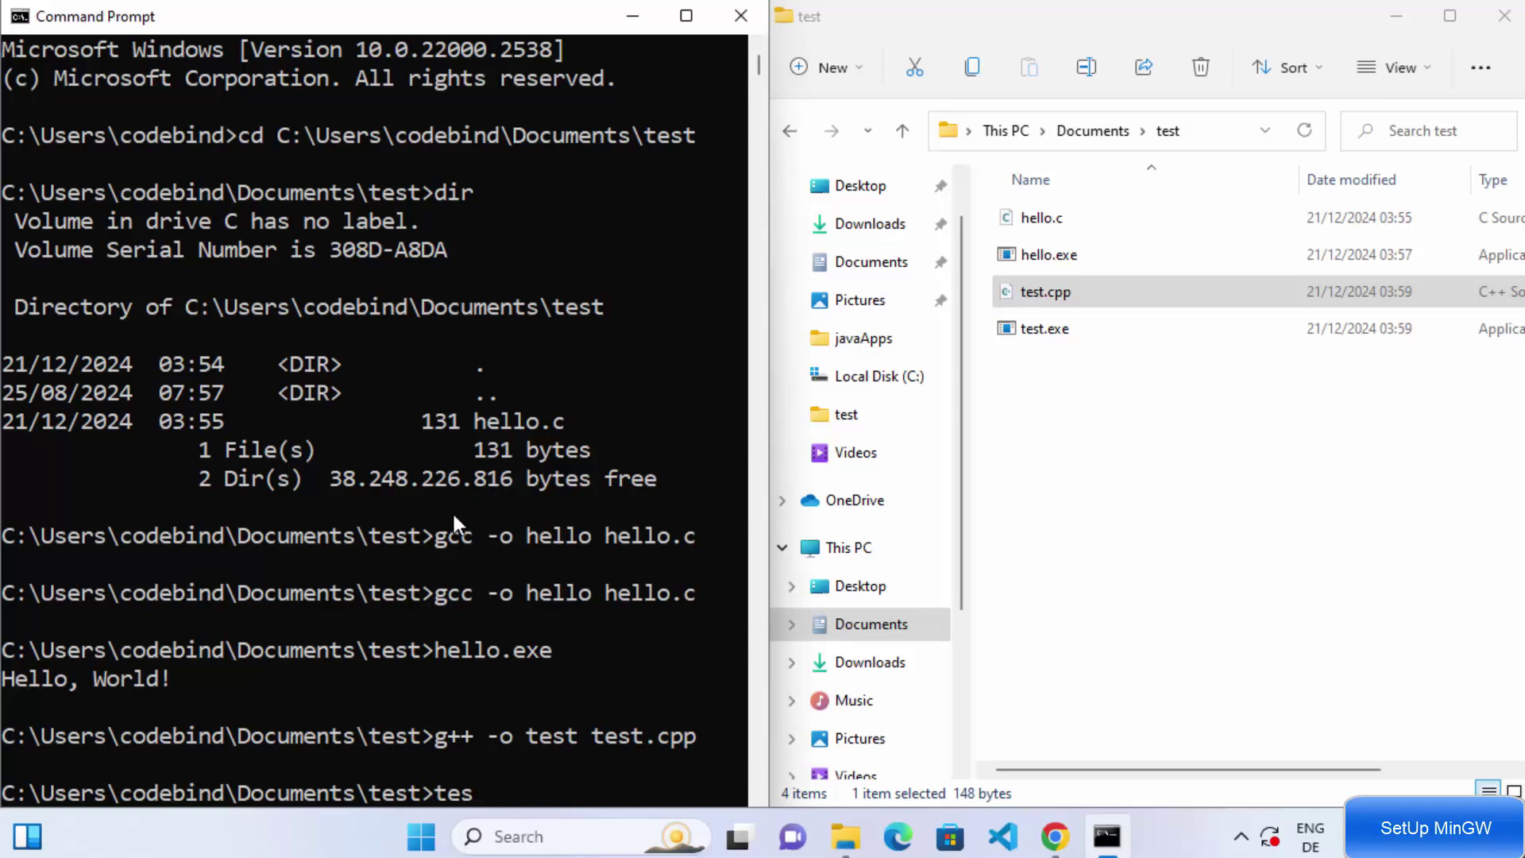
type(".exe")
key("Return")
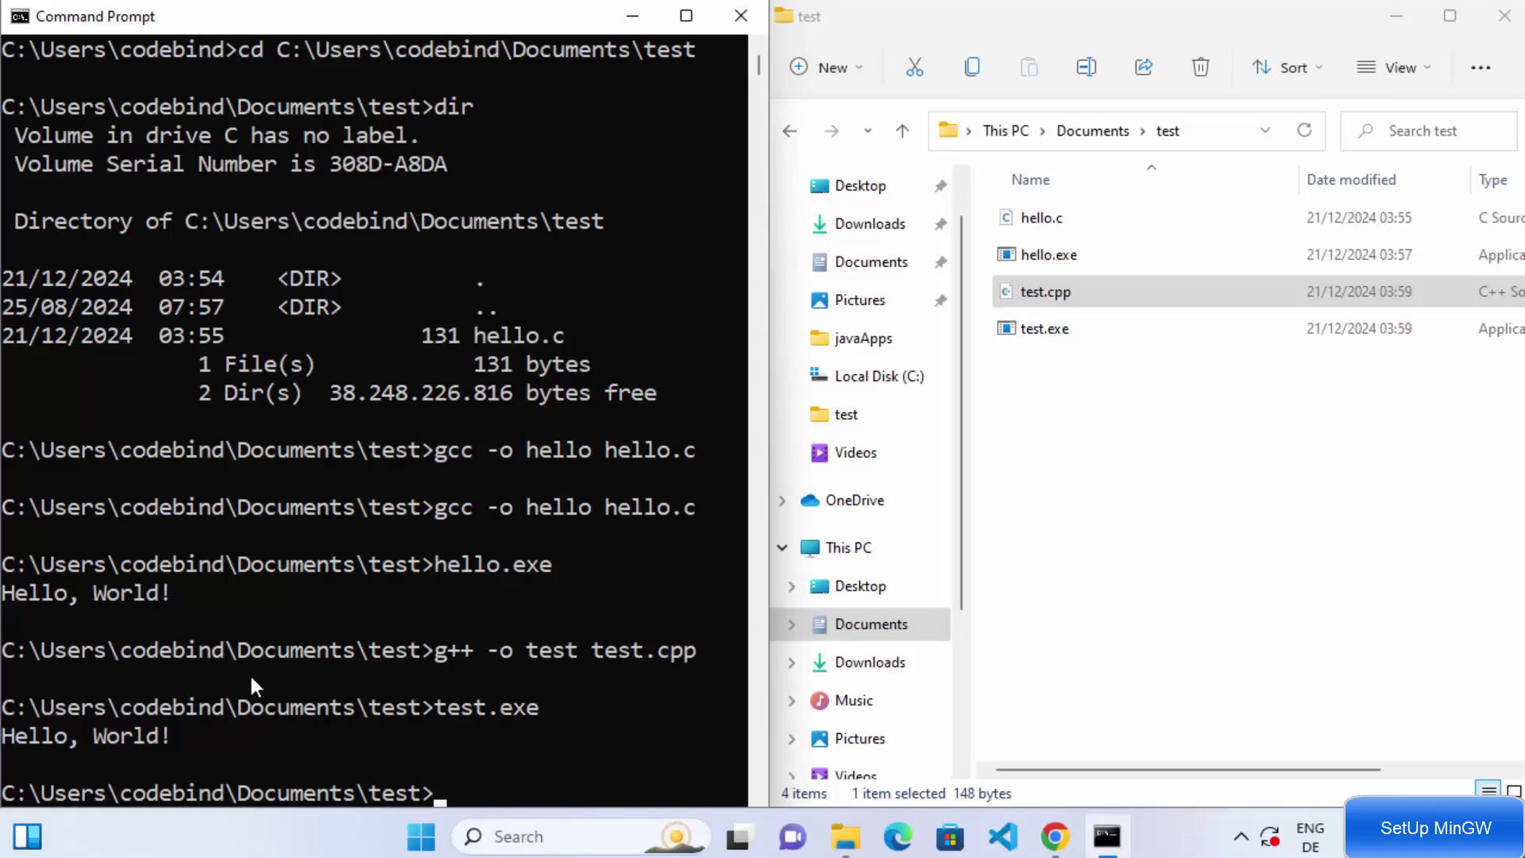
left_click(285, 676)
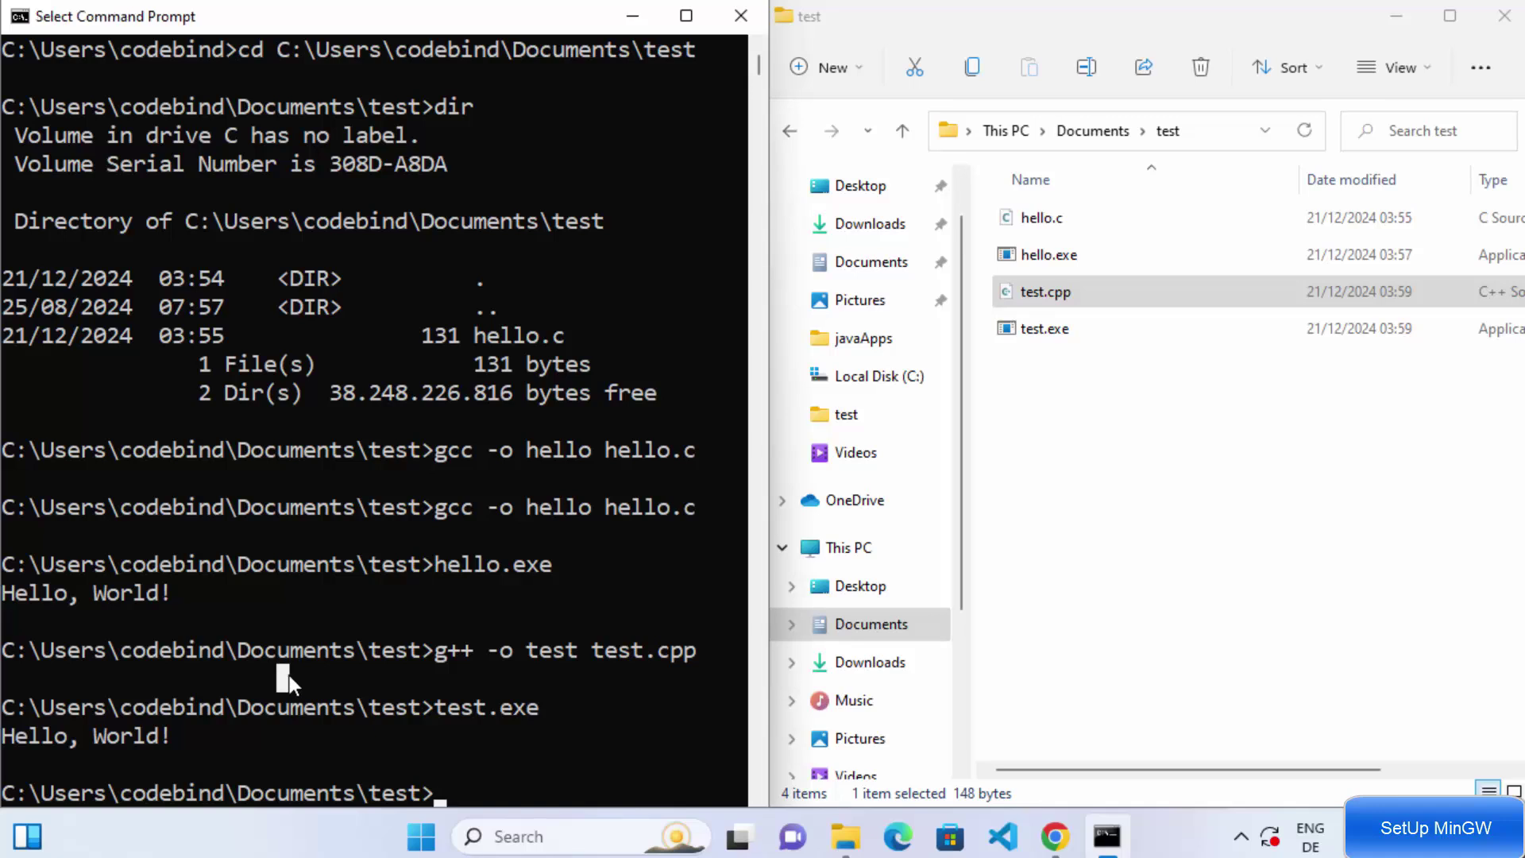